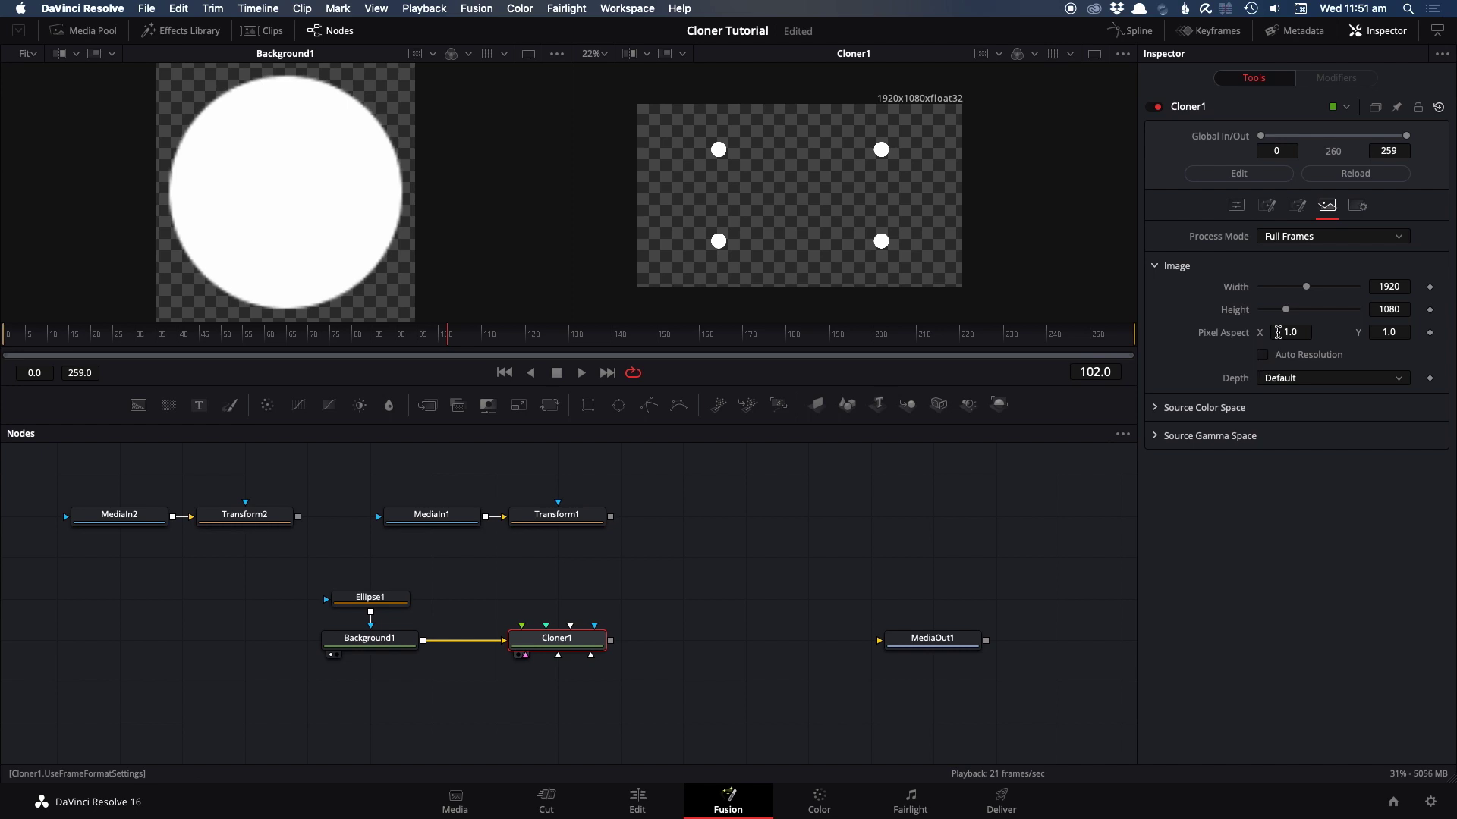
- Try Cloner1 with a narrower image width of about 1549, a Grid X Size of 1.0 and more clones across
{"action": "left_click_drag", "start_coordinate": [1305, 289], "coordinate": [1297, 279]}
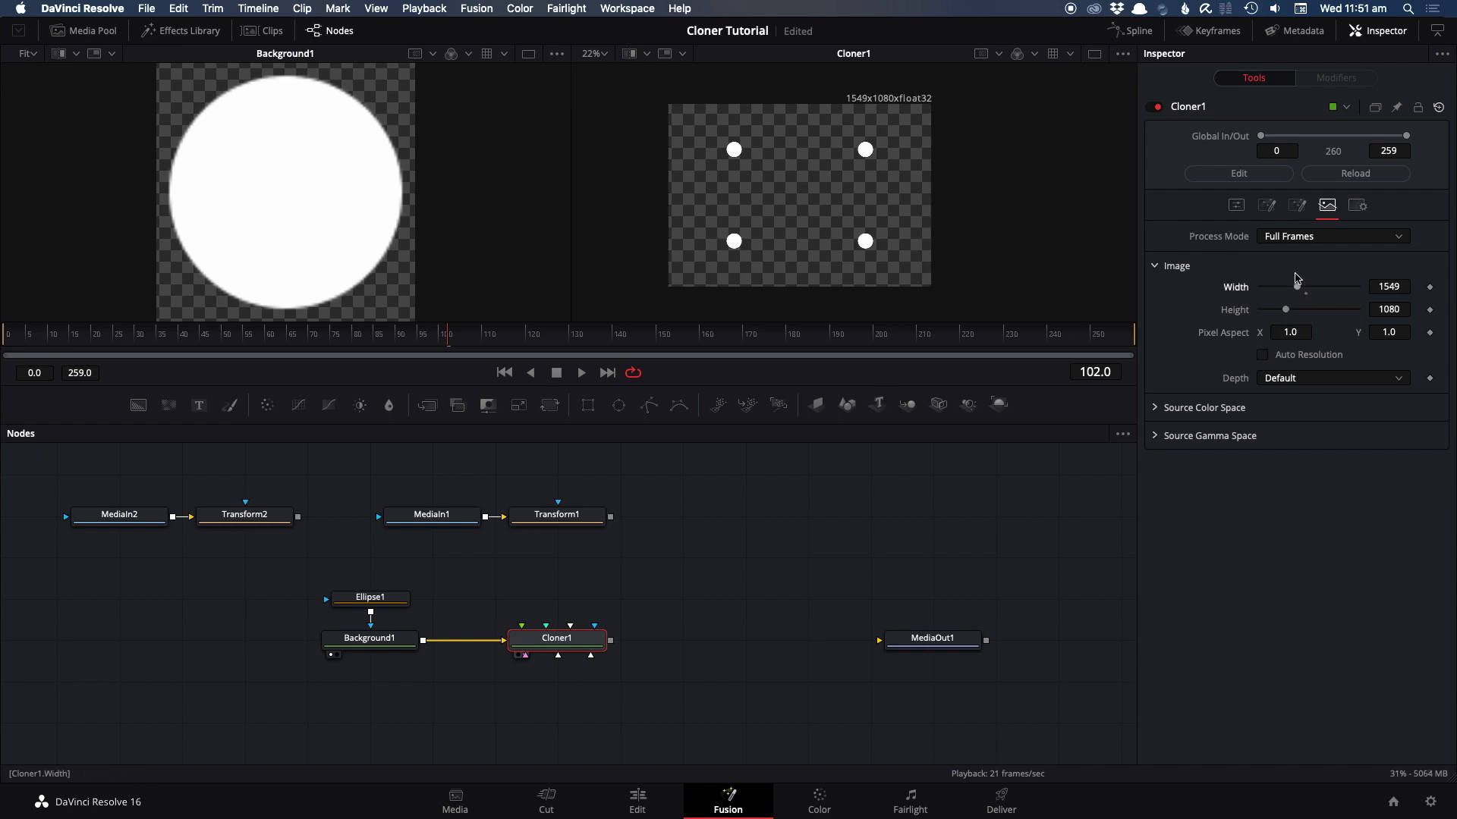
{"action": "left_click", "coordinate": [1234, 206]}
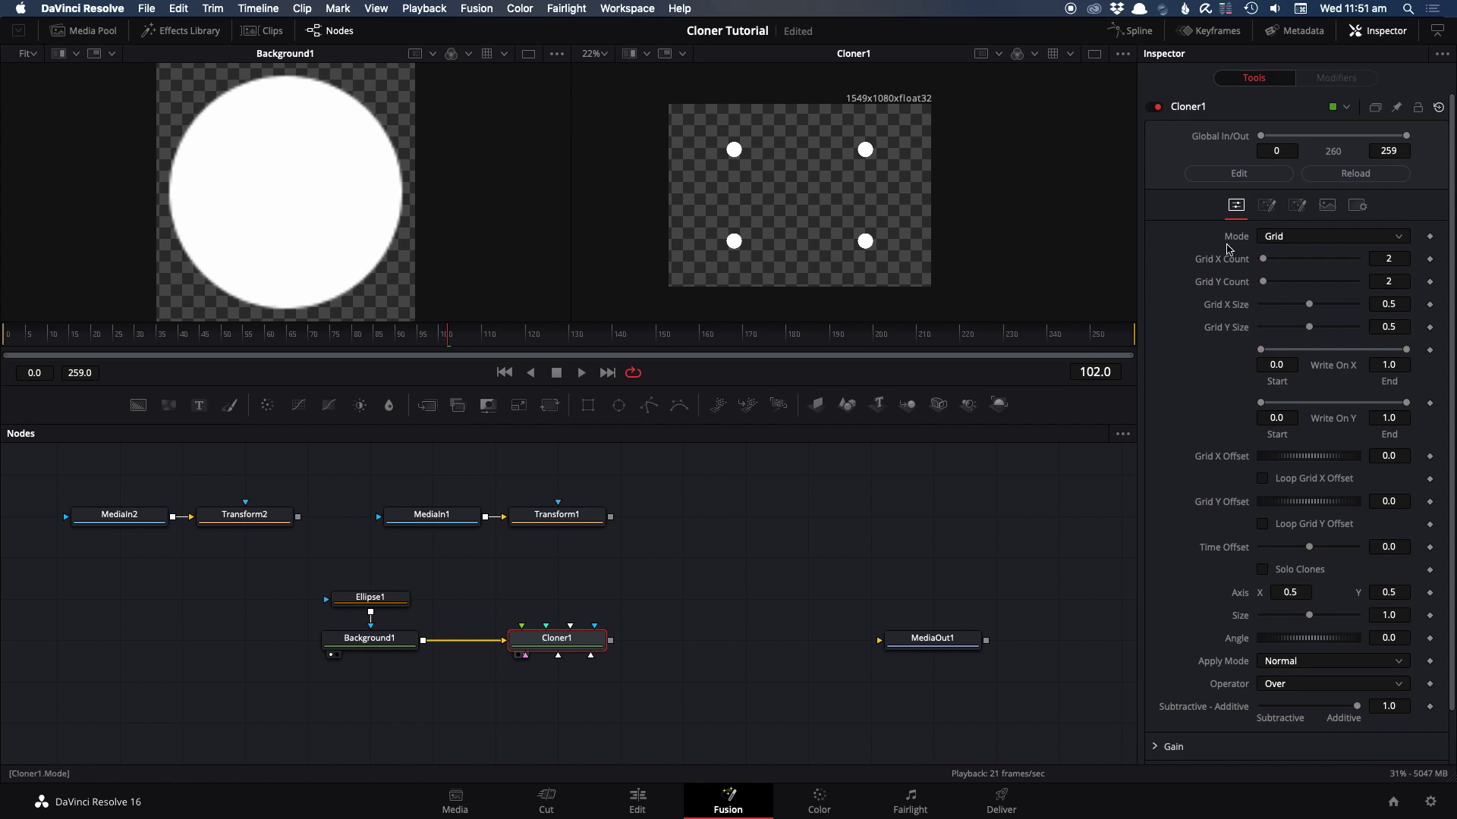
{"action": "left_click_drag", "start_coordinate": [1304, 305], "coordinate": [1389, 309]}
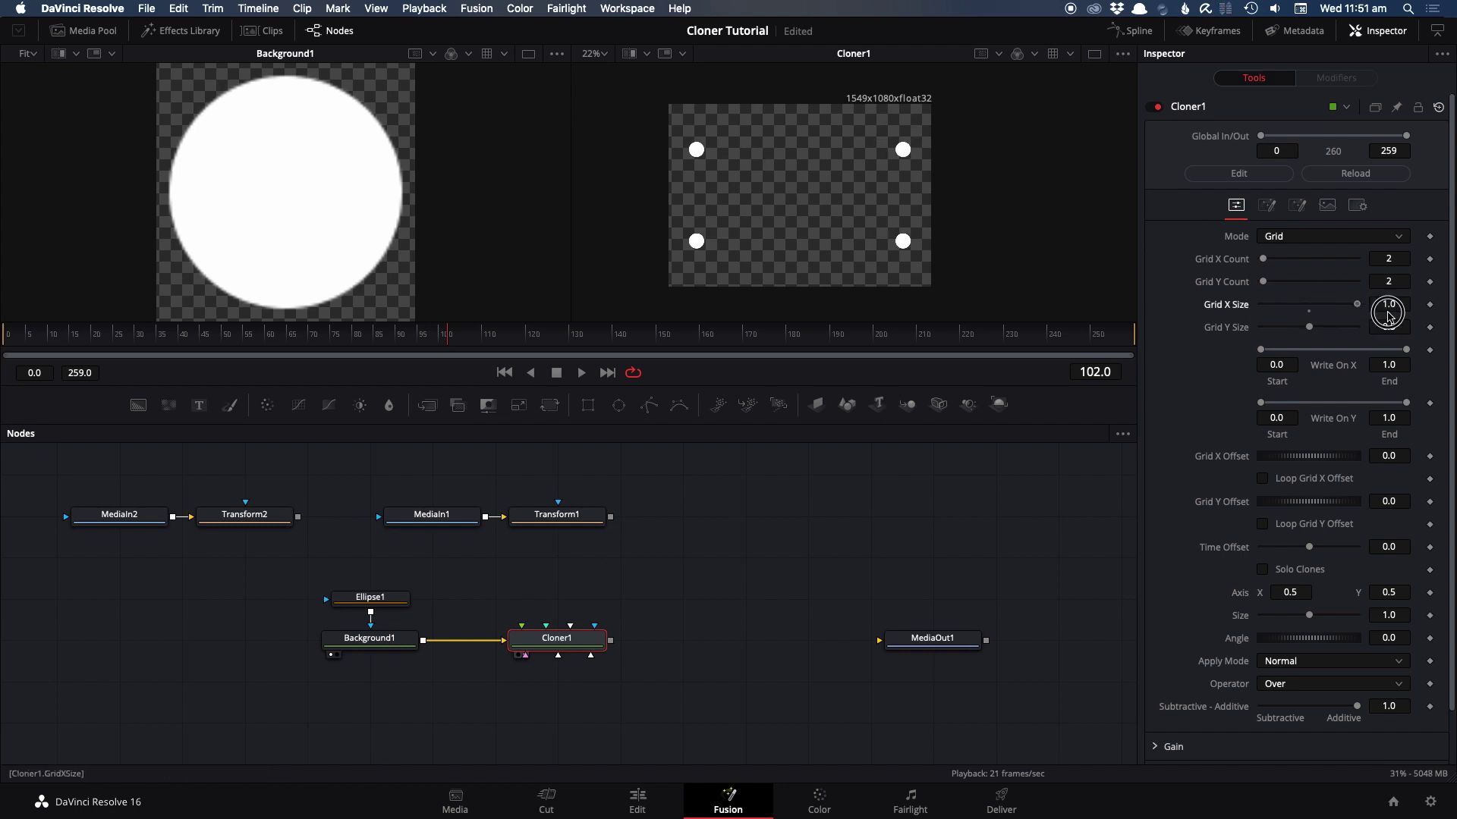
{"action": "mouse_move", "coordinate": [1264, 260]}
{"action": "left_mouse_down"}
{"action": "mouse_move", "coordinate": [1300, 287]}
{"action": "mouse_move", "coordinate": [1279, 289]}
{"action": "mouse_move", "coordinate": [1320, 287]}
{"action": "mouse_move", "coordinate": [1299, 286]}
{"action": "left_mouse_up"}
- Turn on Cloner1's Auto Resolution and try its Motion Blur option on and off
{"action": "left_click", "coordinate": [1324, 206]}
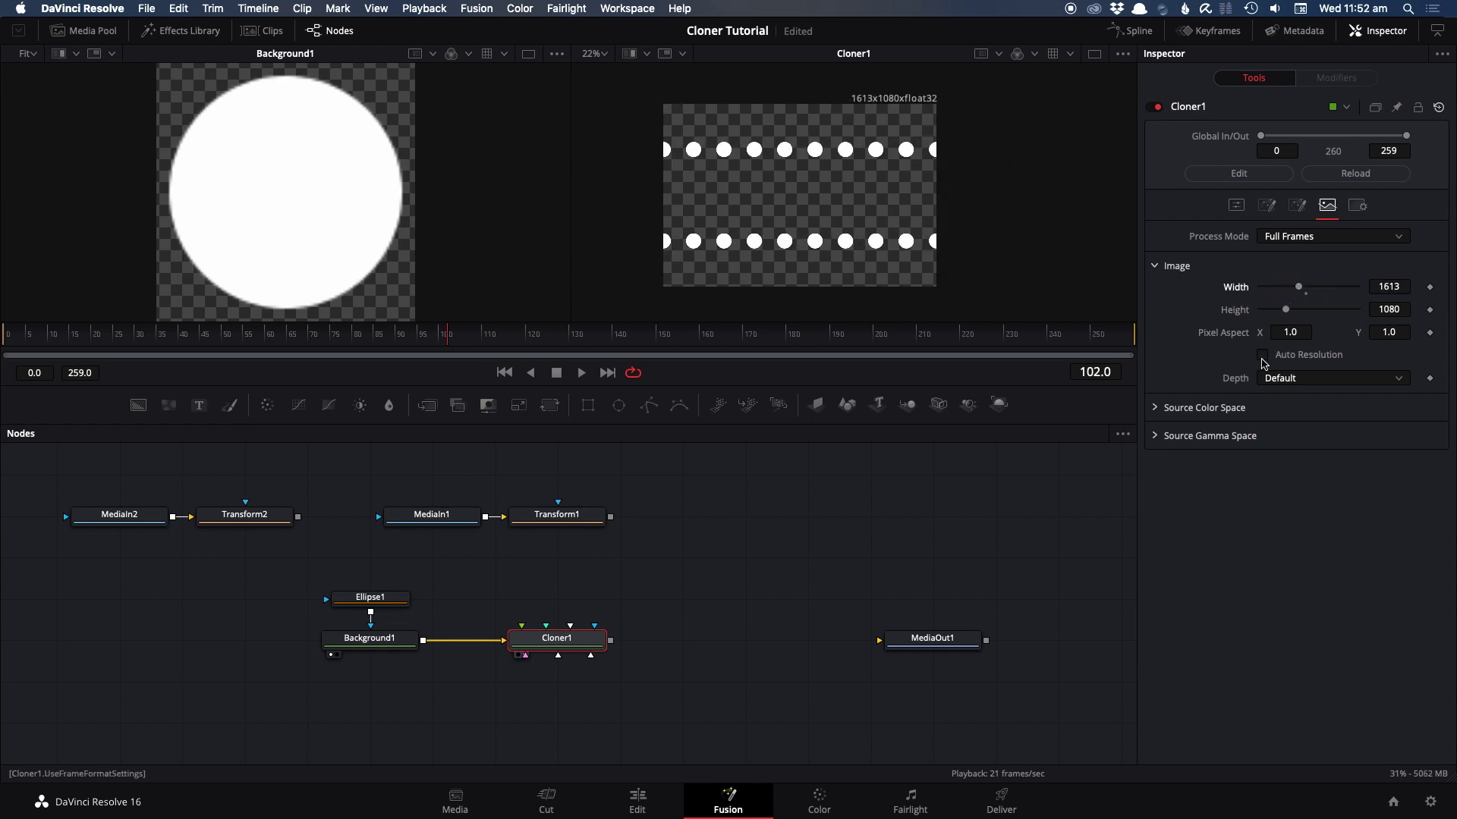
{"action": "left_click", "coordinate": [1263, 355]}
{"action": "left_click", "coordinate": [1357, 205]}
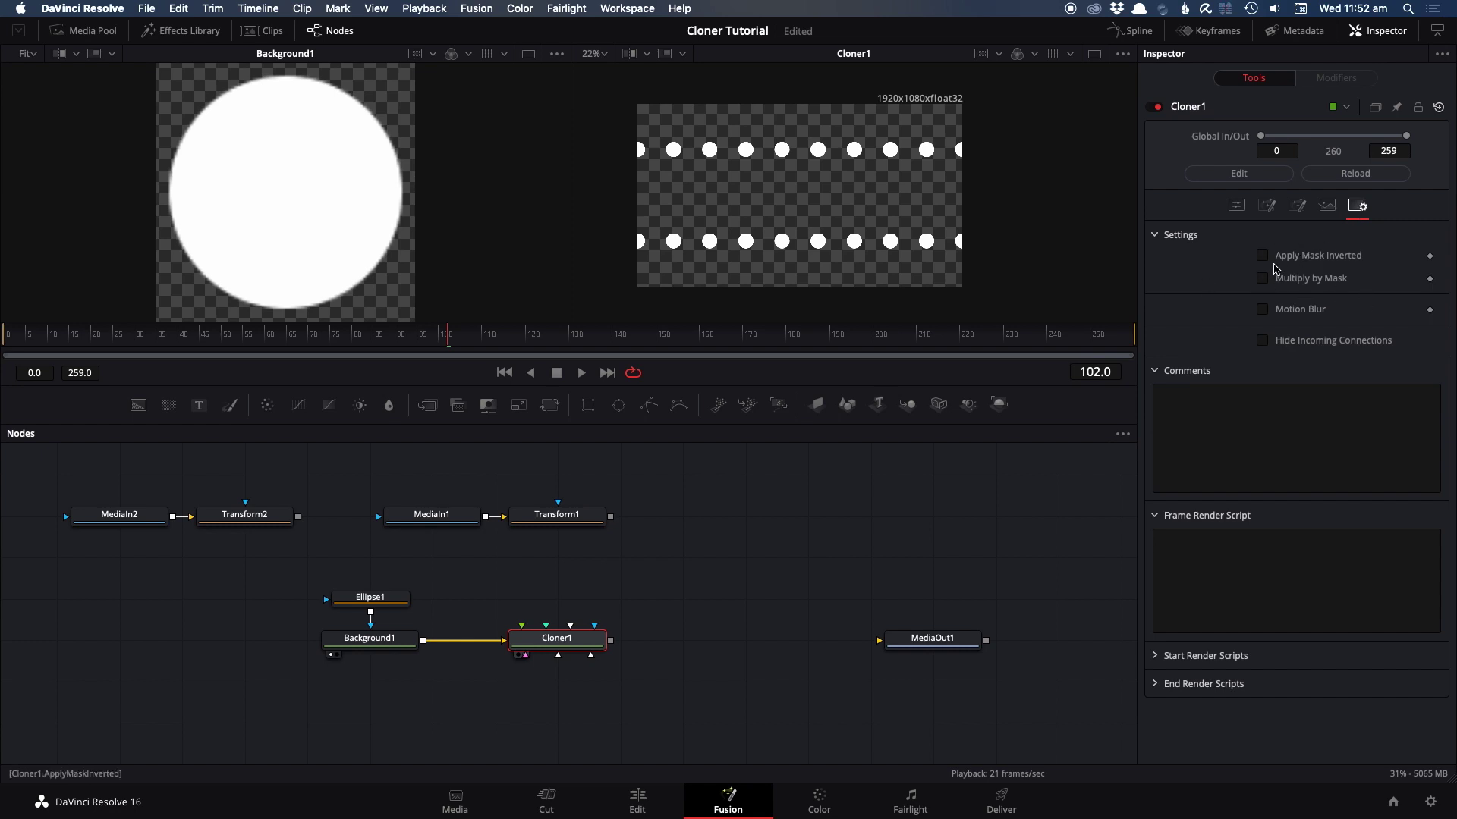
{"action": "left_click", "coordinate": [1287, 310]}
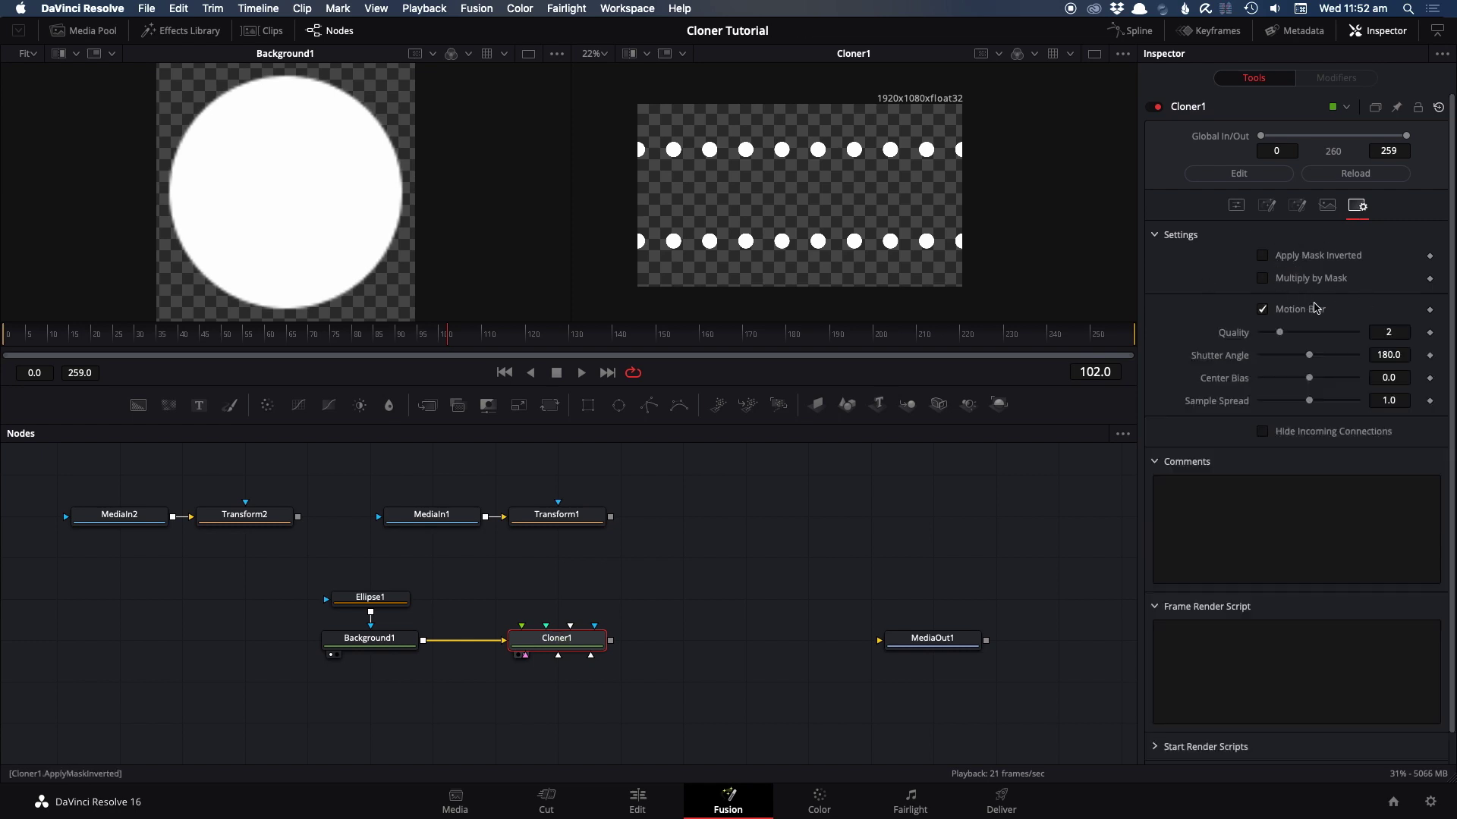
{"action": "left_click", "coordinate": [1308, 310]}
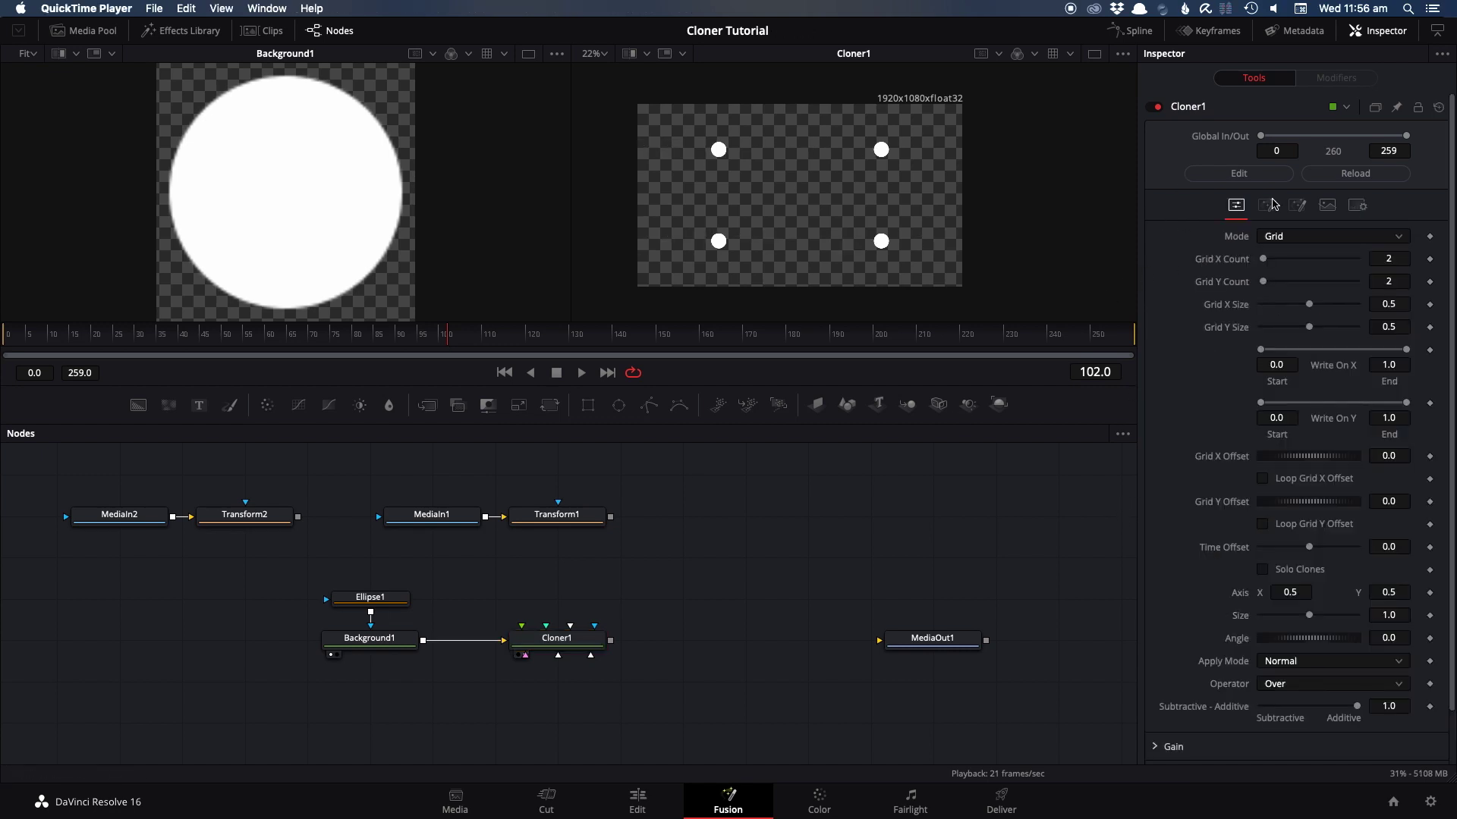
- Add a white Background node, shown in the first viewer, and mask it with a Rectangle that has a soft edge of about 0.107
{"action": "left_click", "coordinate": [1297, 206]}
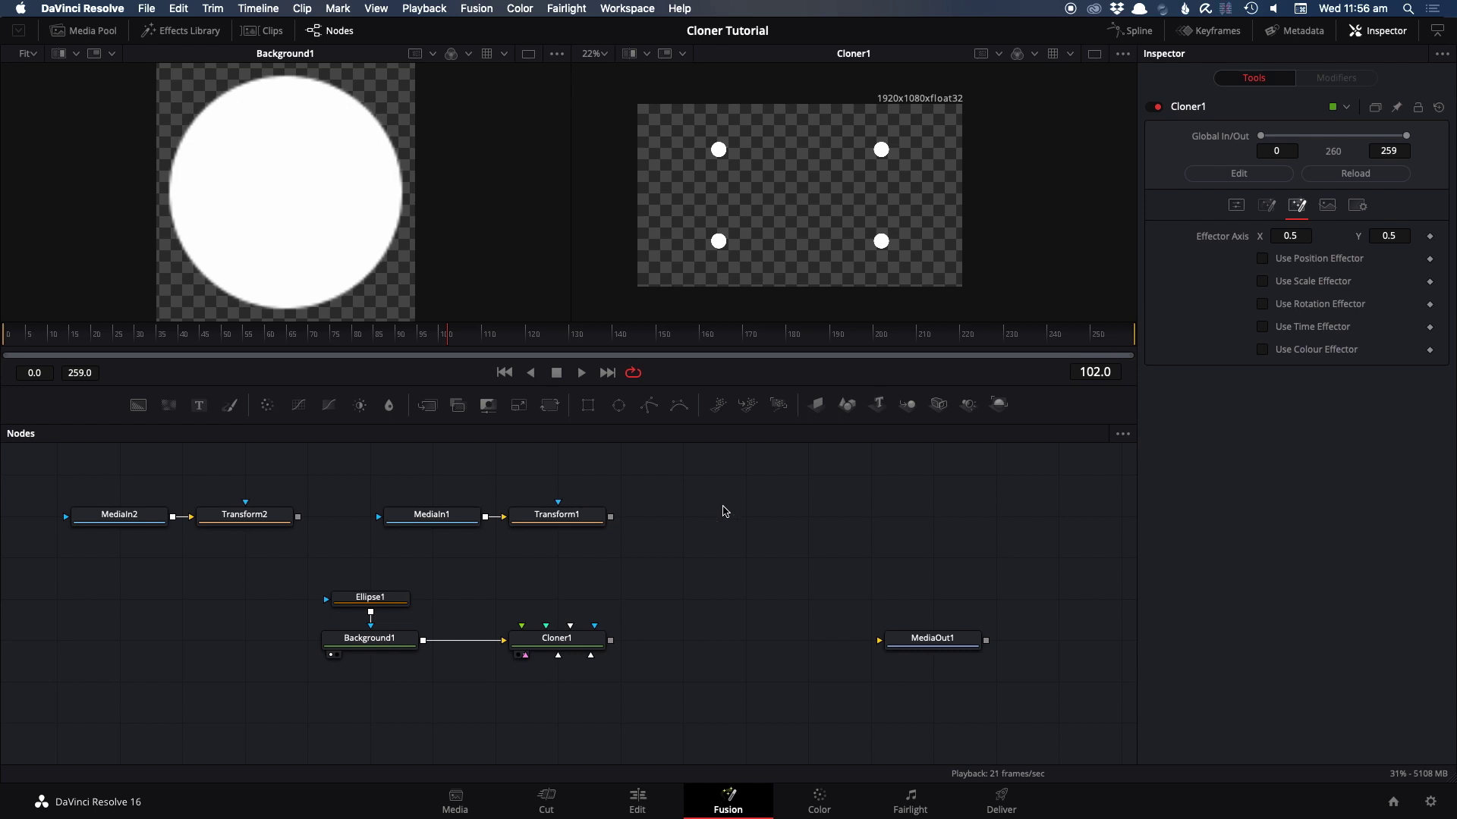
{"action": "type", "text": "bg"}
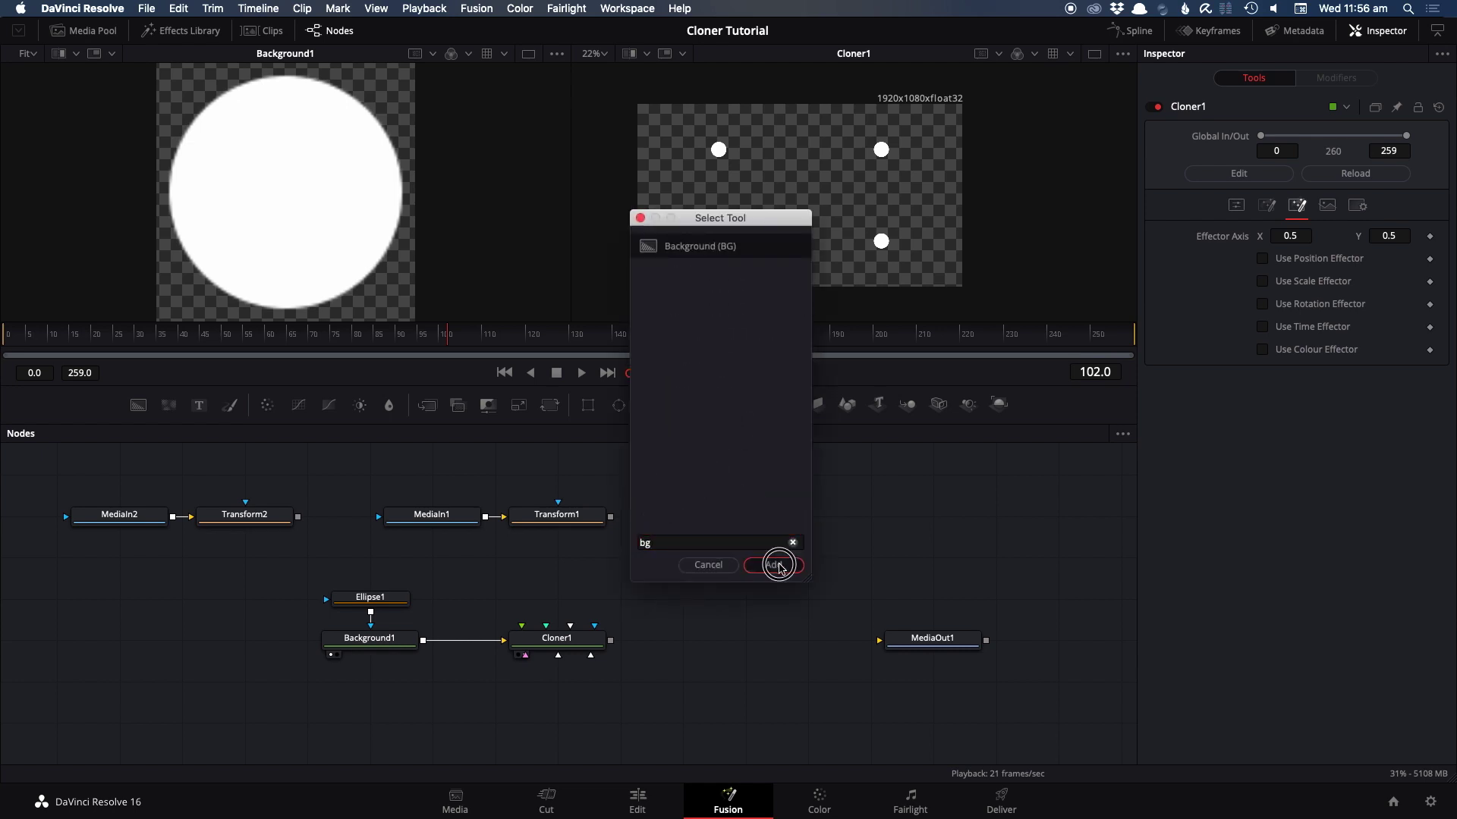
{"action": "left_click", "coordinate": [774, 565]}
{"action": "key", "text": "1"}
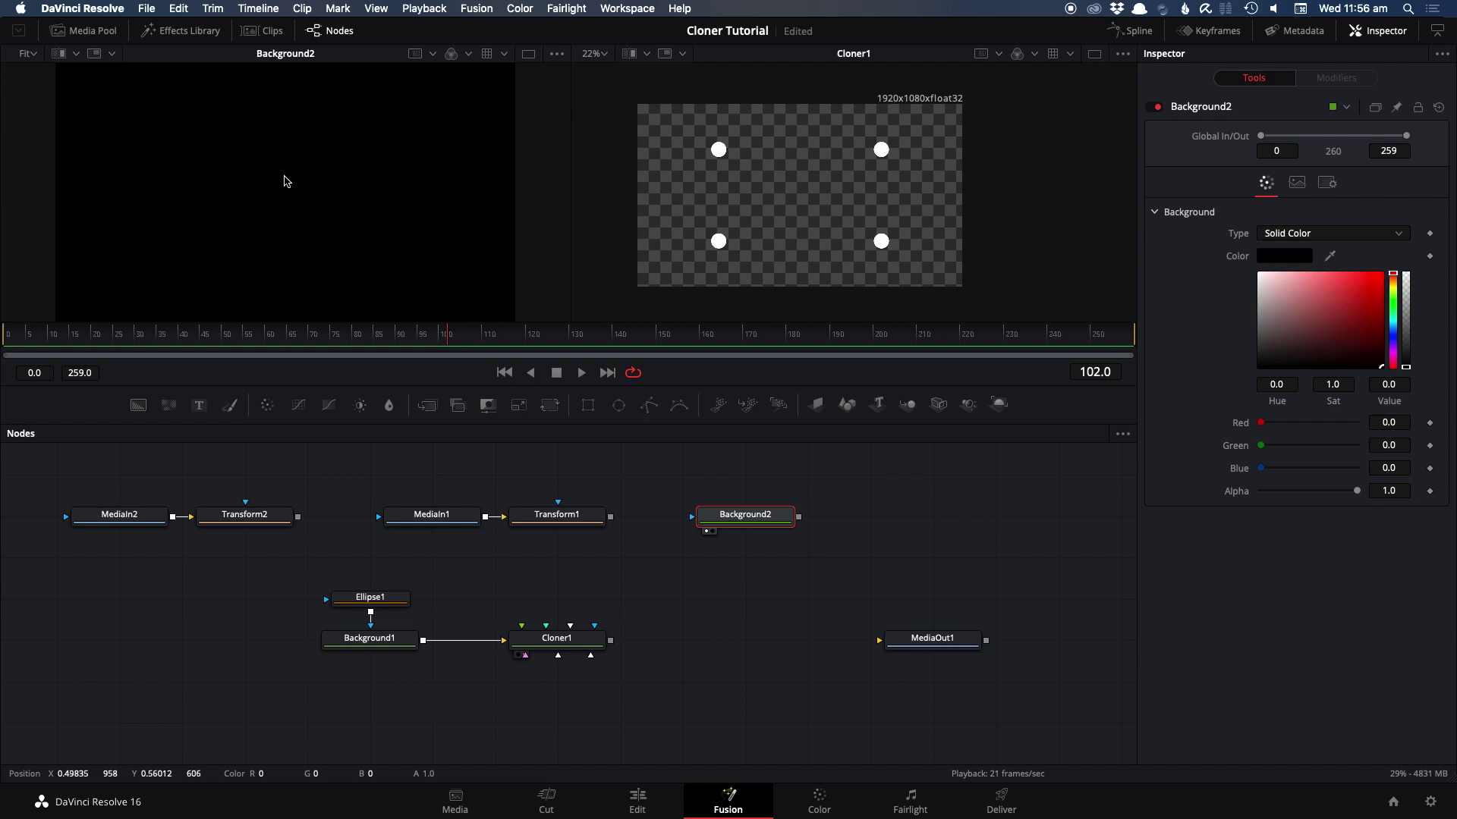
{"action": "scroll", "coordinate": [285, 181], "scroll_direction": "down", "scroll_amount": 2}
{"action": "left_click_drag", "start_coordinate": [1283, 294], "coordinate": [1053, 211]}
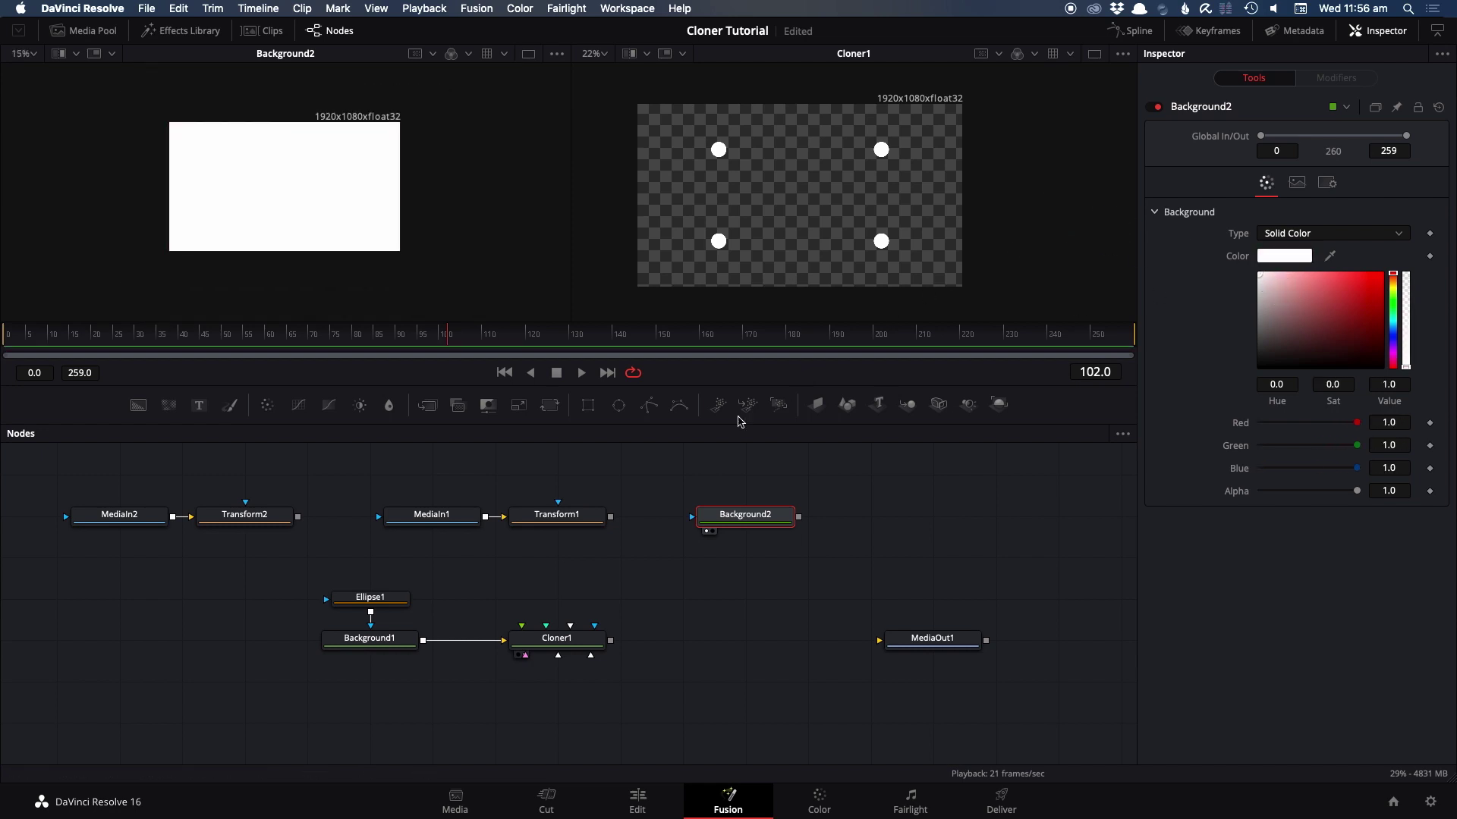
{"action": "left_click", "coordinate": [588, 406]}
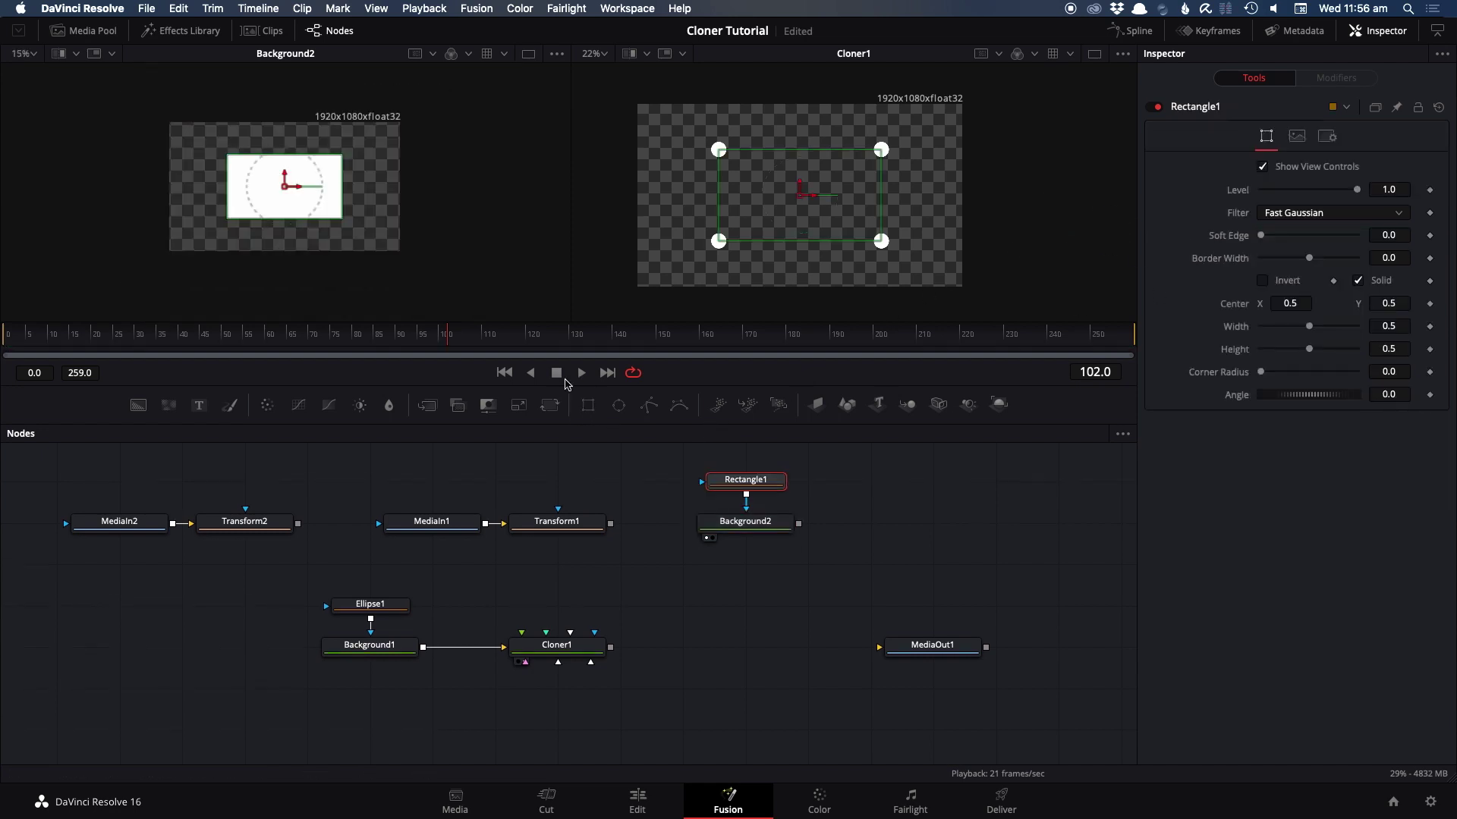
{"action": "left_click_drag", "start_coordinate": [1259, 245], "coordinate": [1313, 248]}
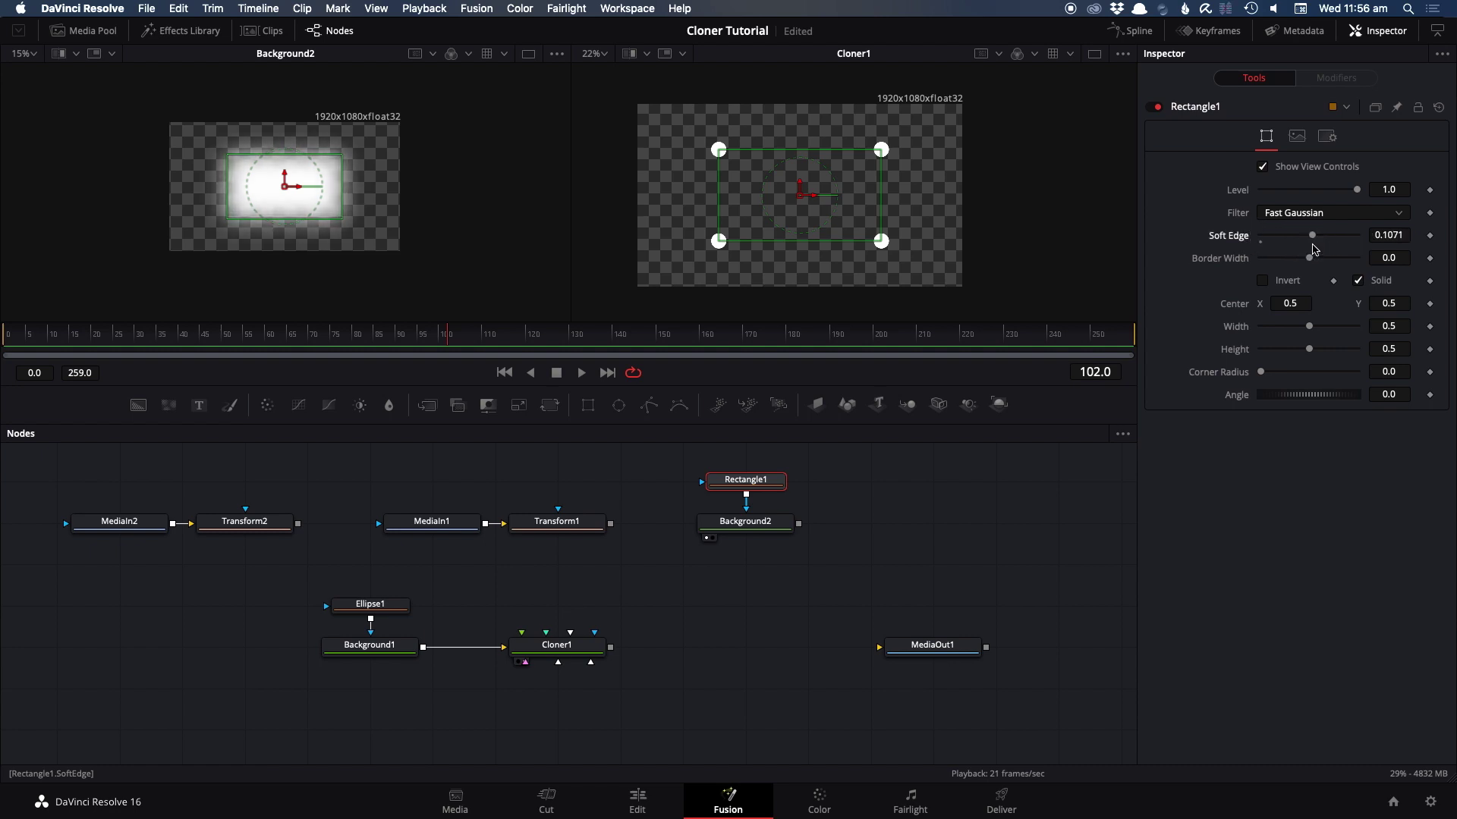
- Set Cloner1's grid to 6 by 6 clones with Grid X Size about 0.717 and Grid Y Size about 0.693
{"action": "left_click", "coordinate": [588, 643]}
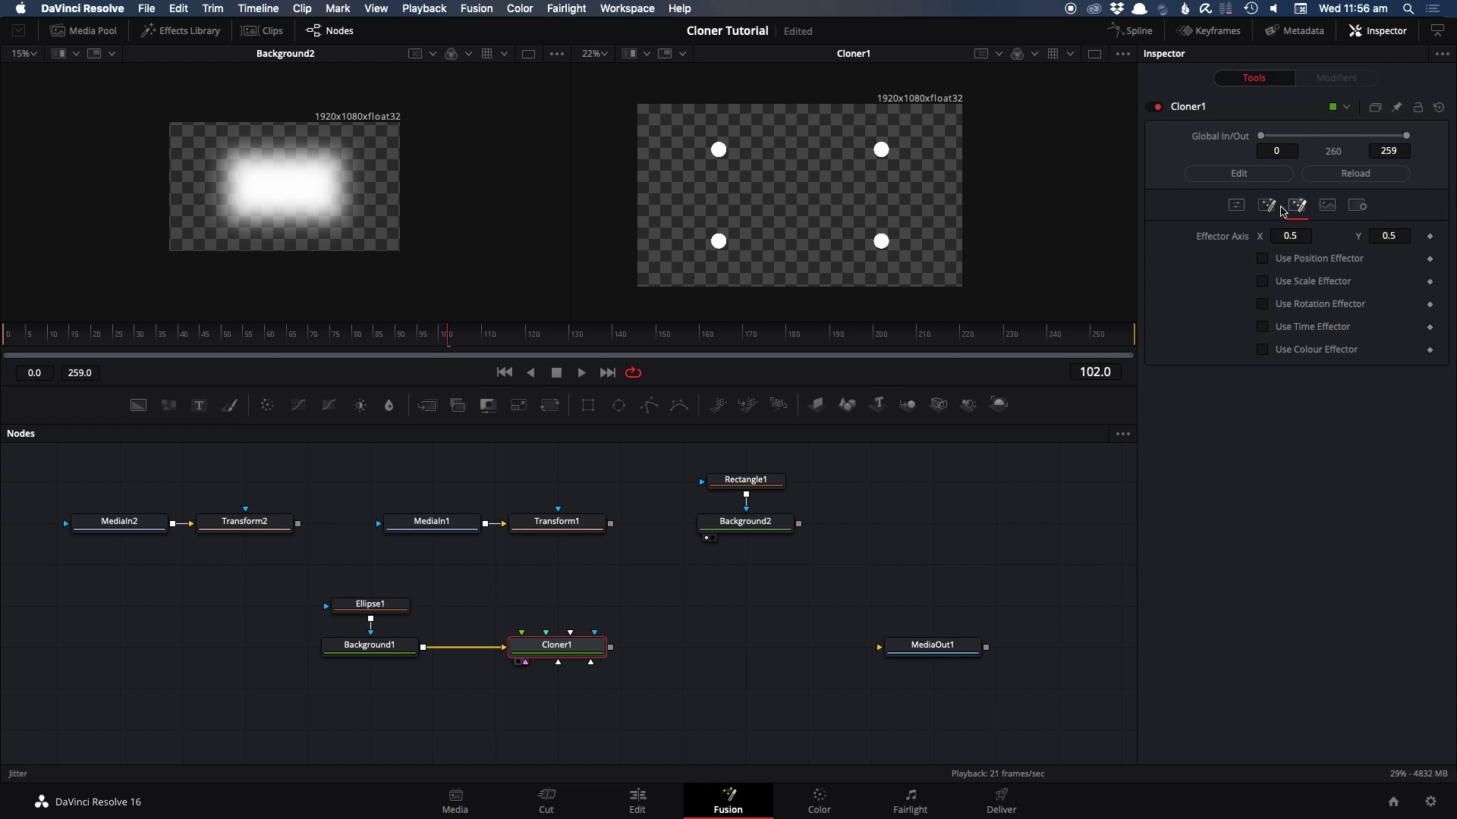
{"action": "left_click", "coordinate": [1236, 205]}
{"action": "left_click_drag", "start_coordinate": [1266, 259], "coordinate": [1327, 328]}
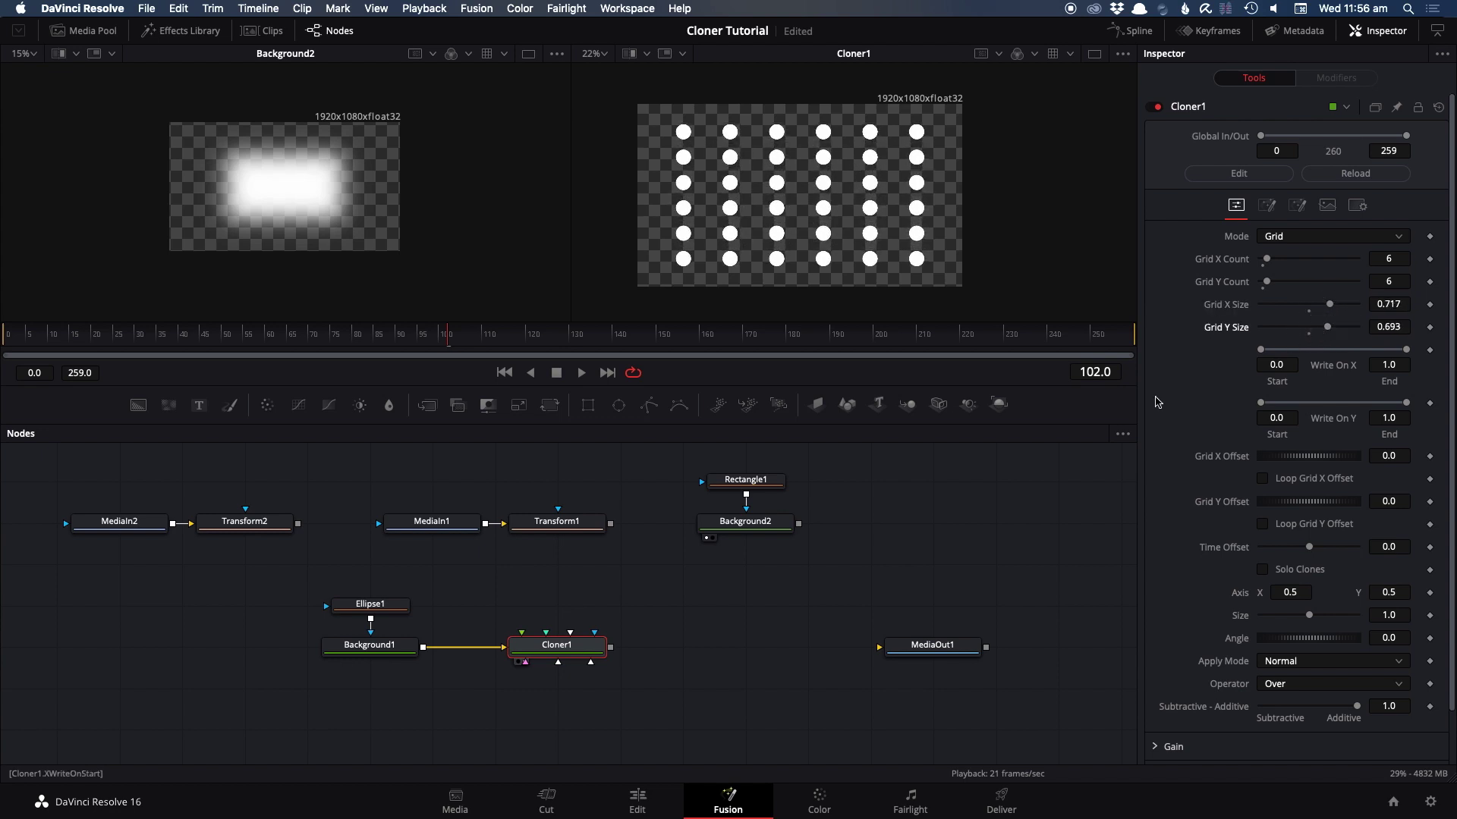
- Connect the rectangle-masked Background2 node to Cloner1 as its Position Effector
{"action": "left_click", "coordinate": [842, 536]}
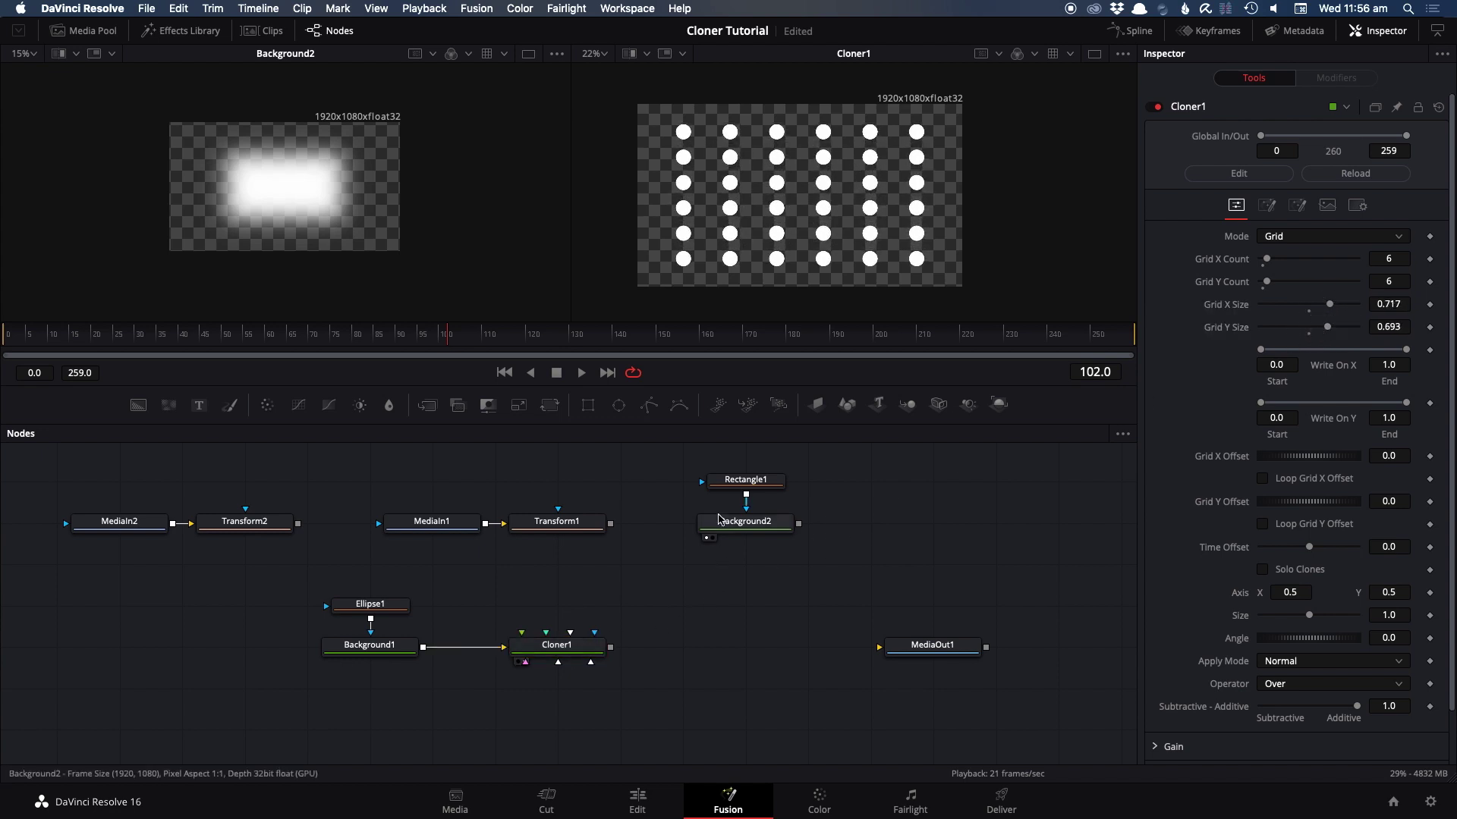
{"action": "left_click", "coordinate": [742, 530]}
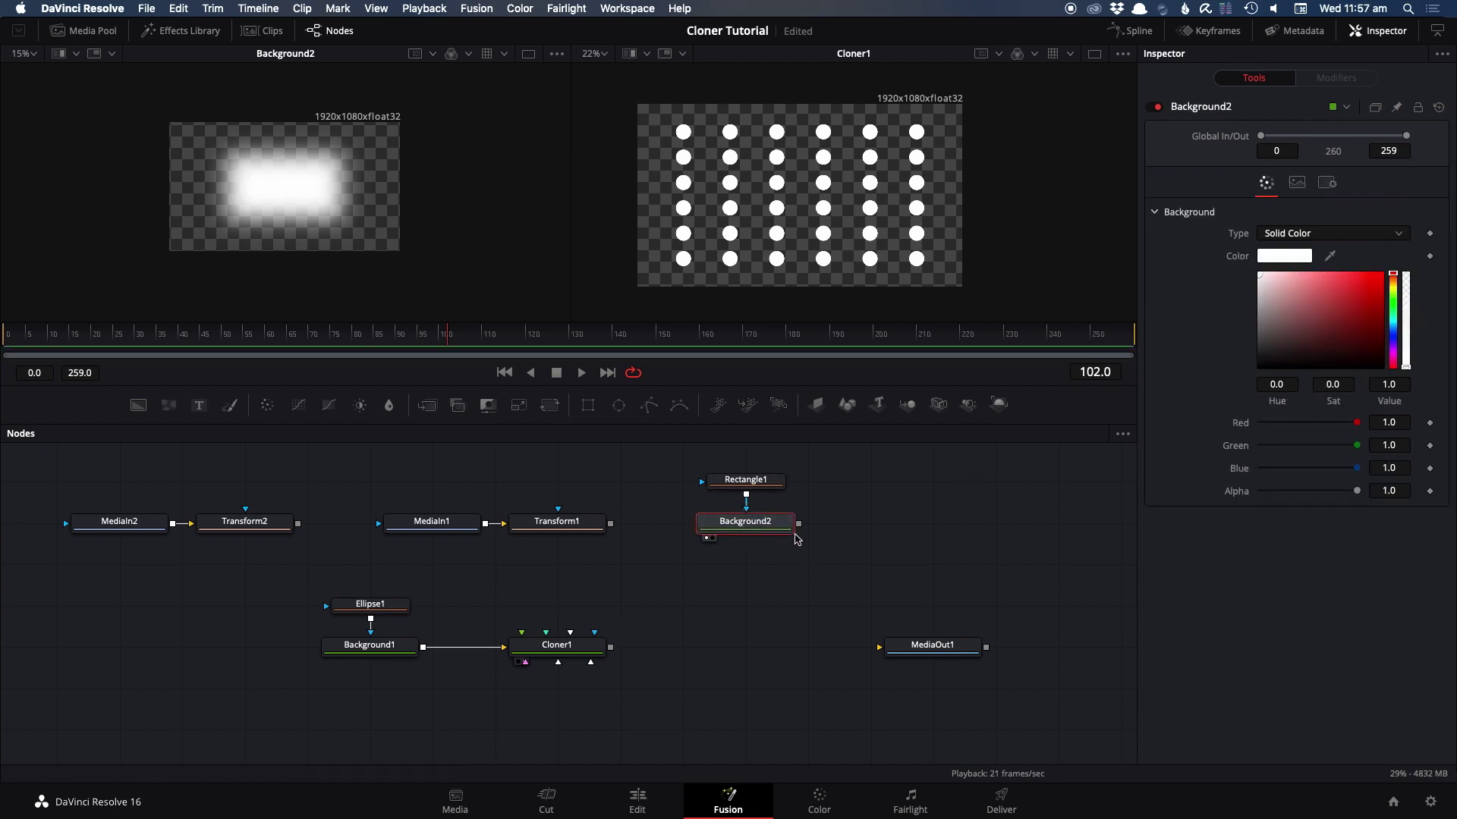
{"action": "left_click_drag", "start_coordinate": [800, 529], "coordinate": [569, 651]}
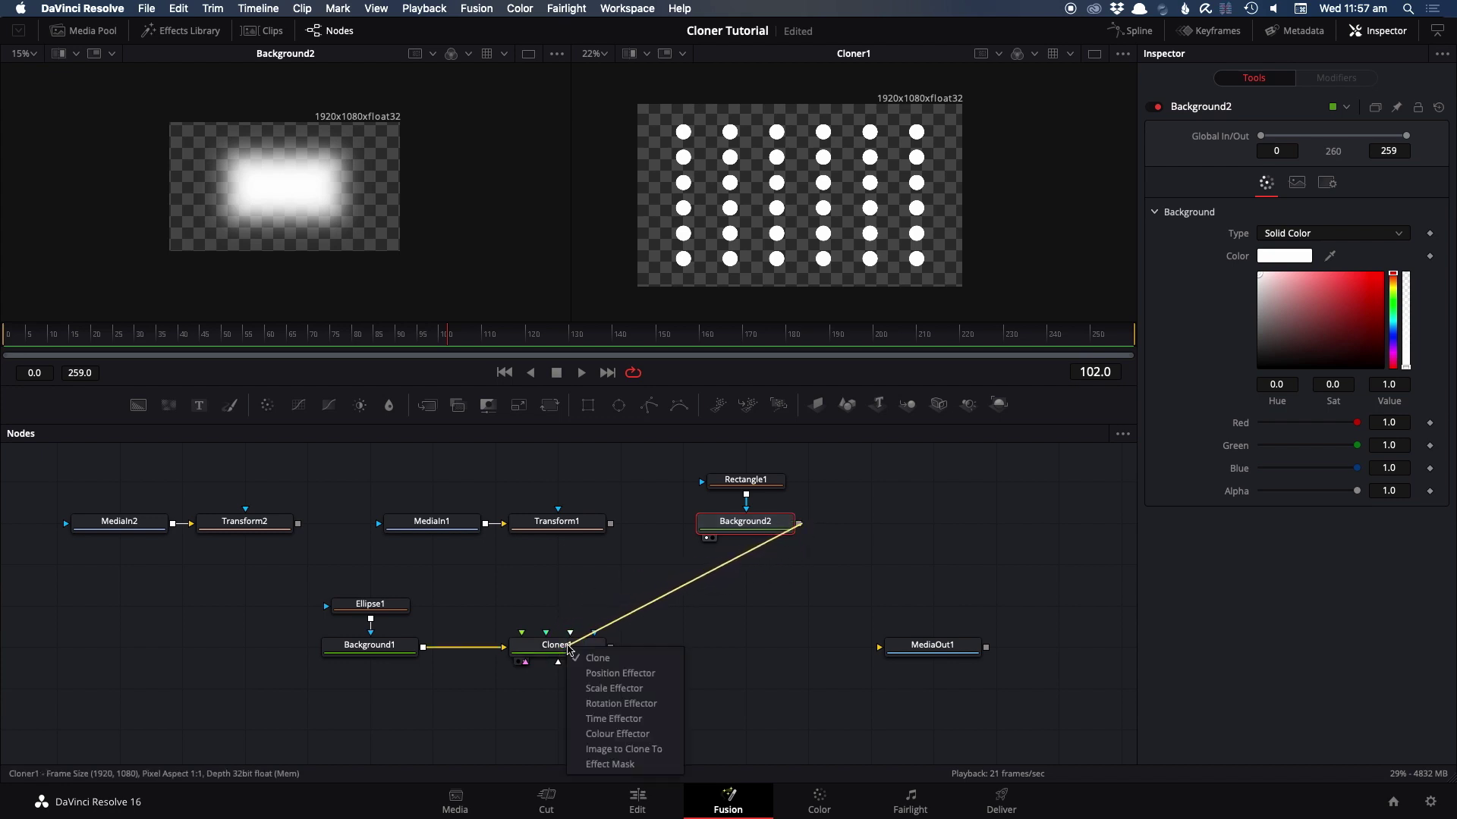
{"action": "left_click", "coordinate": [628, 675]}
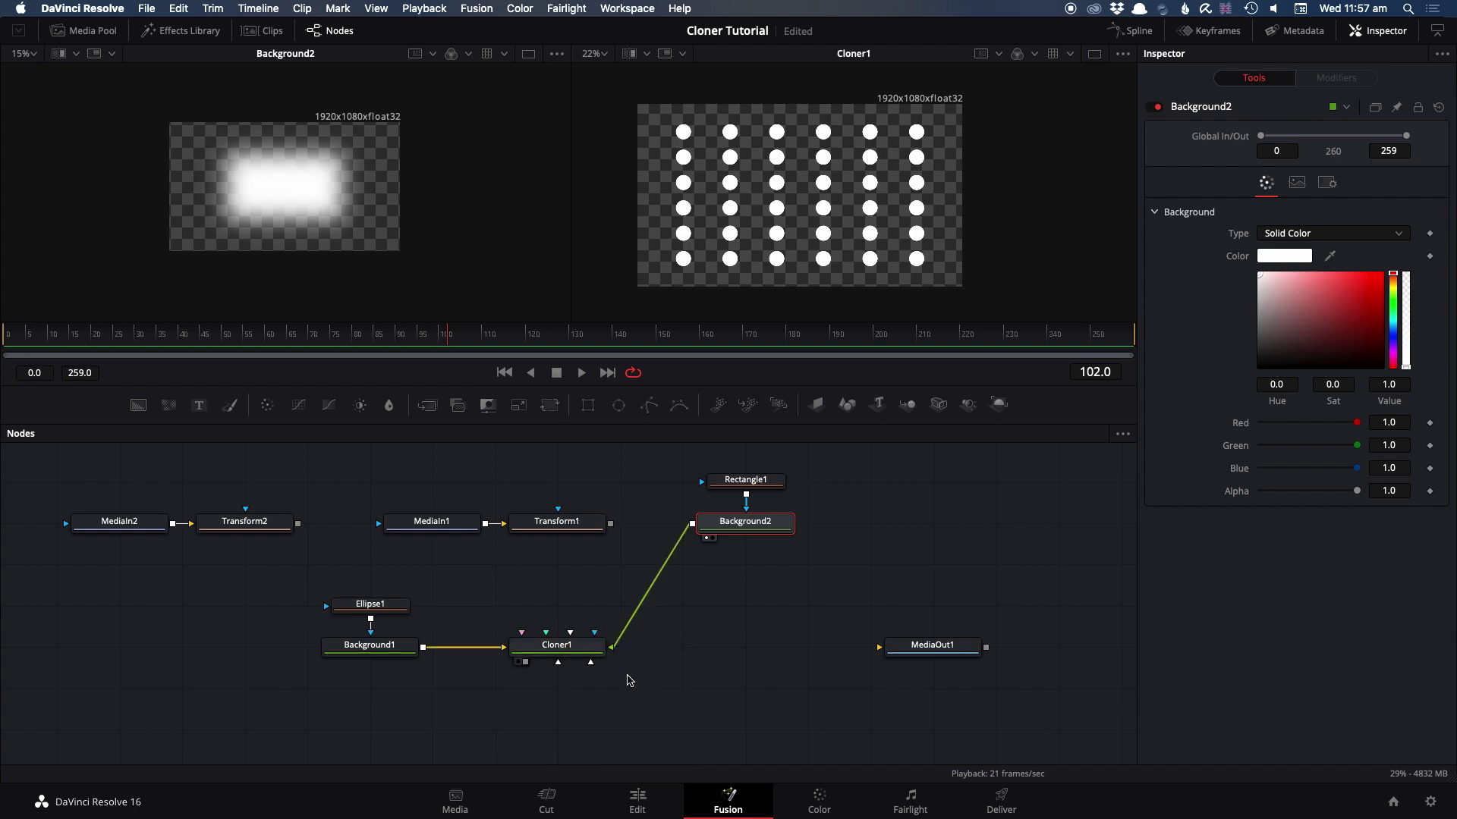
- Enable Cloner1's Position Effector and set X Position to about 0.043 and Y Position to about 0.116
{"action": "left_click", "coordinate": [590, 654]}
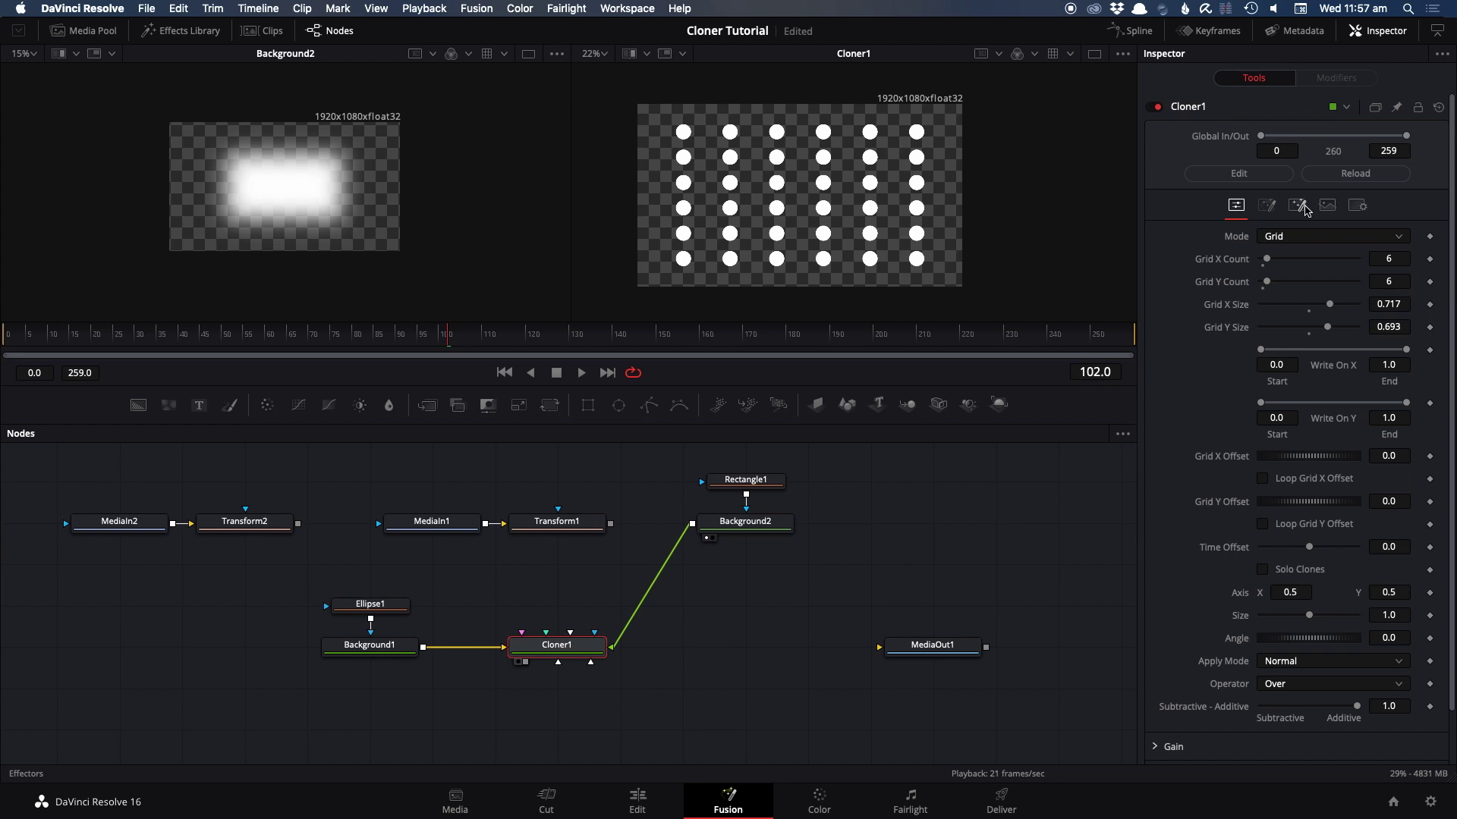
{"action": "left_click", "coordinate": [1297, 206]}
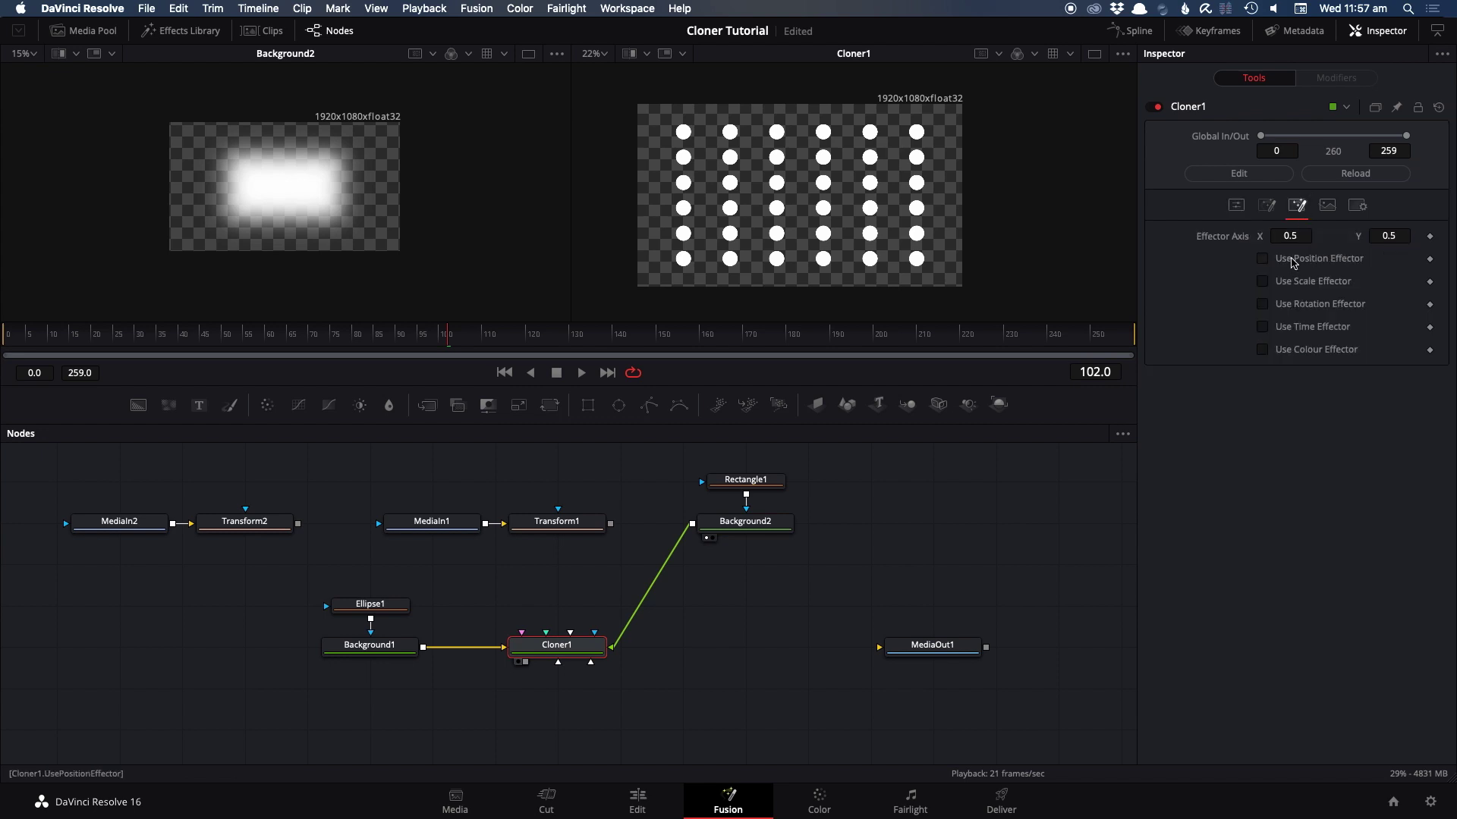
{"action": "left_click", "coordinate": [1294, 263]}
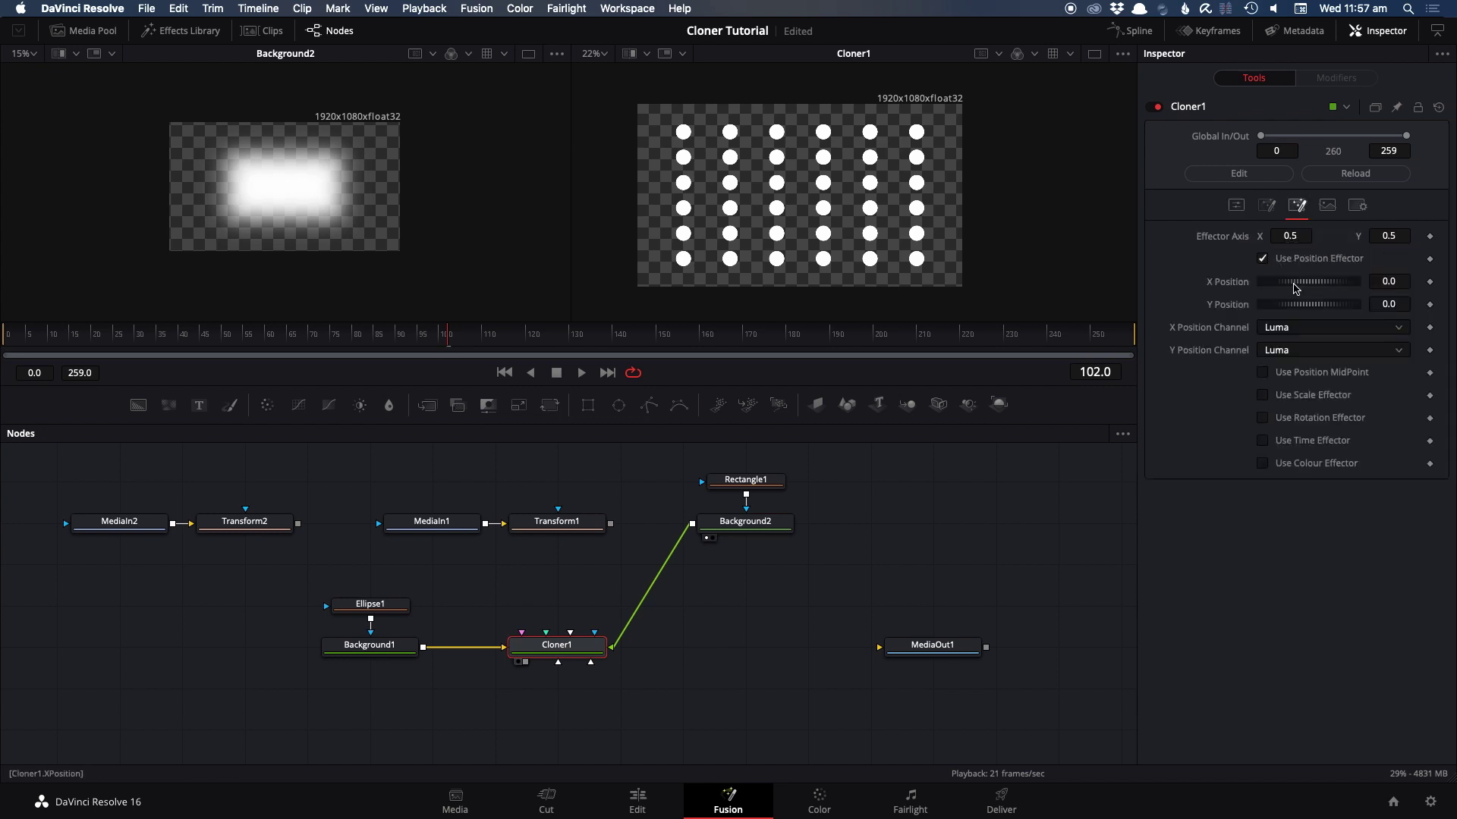
{"action": "left_click_drag", "start_coordinate": [1292, 284], "coordinate": [1300, 308]}
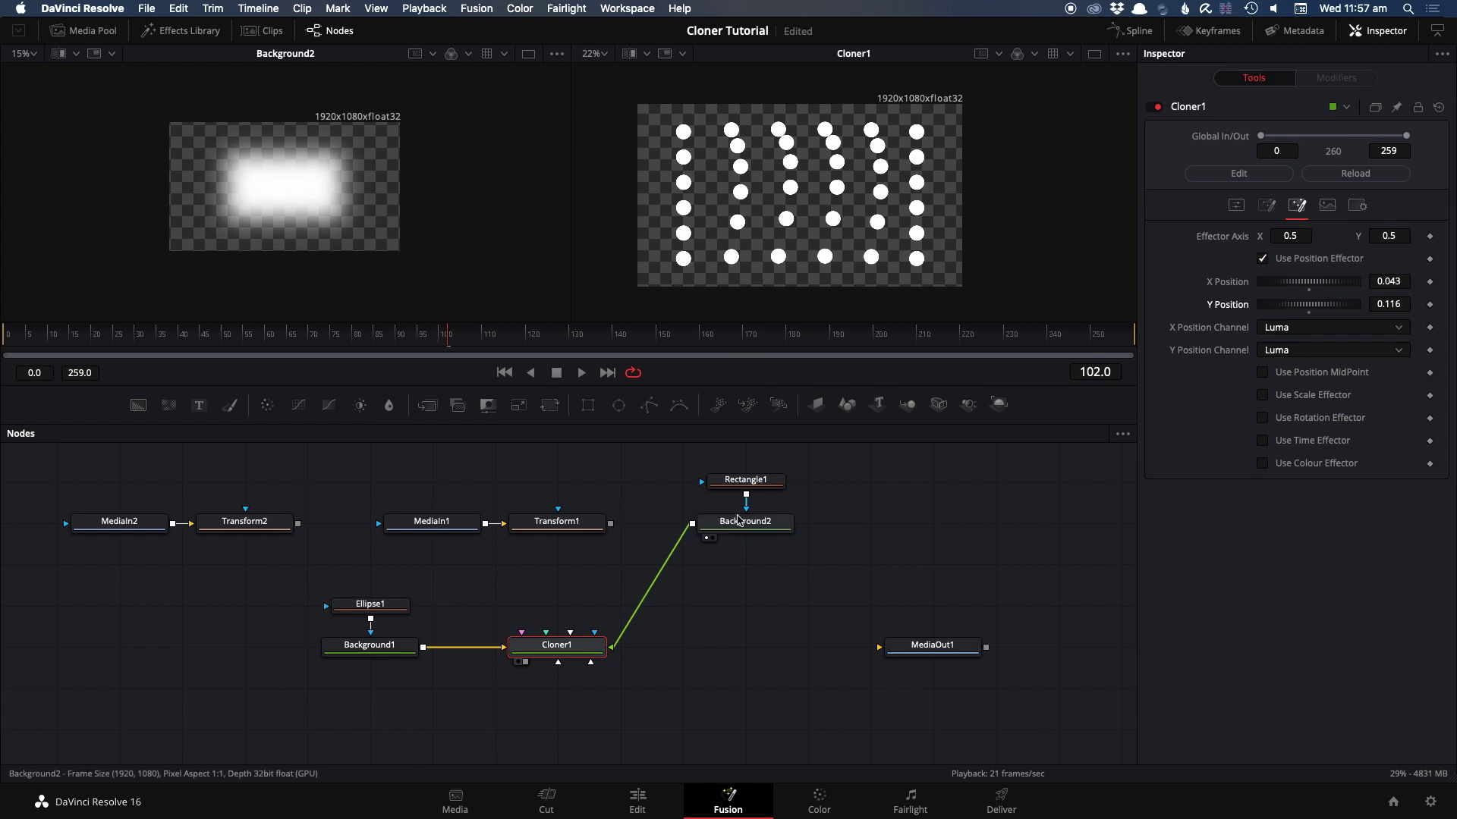
- Move the Rectangle mask's center to about X 0.44, Y 0.61 to shift the affected clones
{"action": "left_click", "coordinate": [737, 481]}
{"action": "mouse_move", "coordinate": [285, 186]}
{"action": "left_mouse_down"}
{"action": "mouse_move", "coordinate": [318, 163]}
{"action": "mouse_move", "coordinate": [286, 152]}
{"action": "mouse_move", "coordinate": [243, 169]}
{"action": "mouse_move", "coordinate": [227, 205]}
{"action": "mouse_move", "coordinate": [296, 227]}
{"action": "mouse_move", "coordinate": [328, 157]}
{"action": "mouse_move", "coordinate": [273, 163]}
{"action": "mouse_move", "coordinate": [294, 207]}
{"action": "mouse_move", "coordinate": [311, 181]}
{"action": "mouse_move", "coordinate": [288, 161]}
{"action": "mouse_move", "coordinate": [235, 176]}
{"action": "mouse_move", "coordinate": [272, 207]}
{"action": "mouse_move", "coordinate": [293, 172]}
{"action": "mouse_move", "coordinate": [283, 160]}
{"action": "mouse_move", "coordinate": [253, 189]}
{"action": "mouse_move", "coordinate": [296, 185]}
{"action": "mouse_move", "coordinate": [272, 173]}
{"action": "left_mouse_up"}
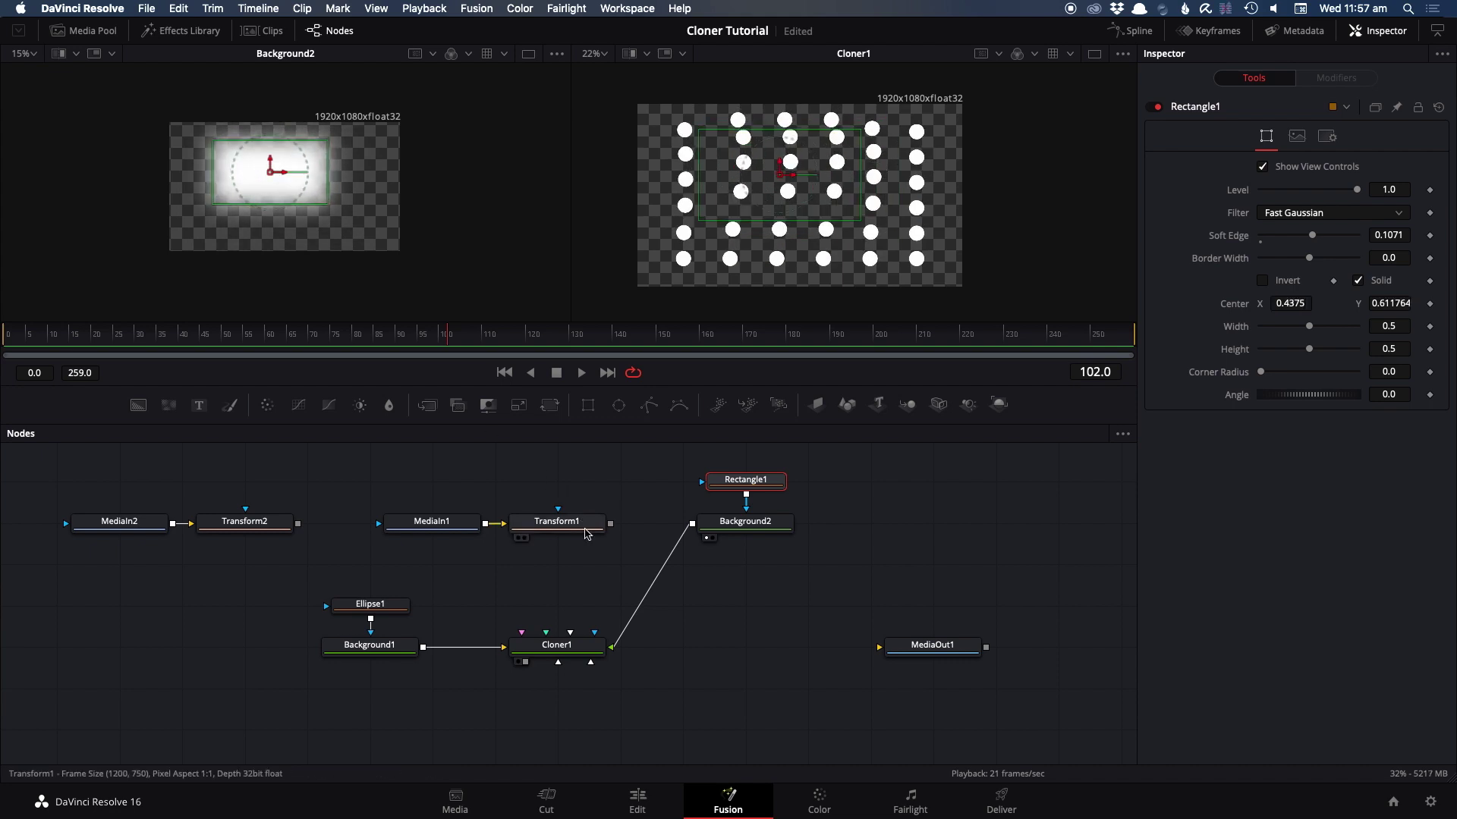
- Disconnect Background2 from Cloner1 and add a FastNoise node displayed in the first viewer
{"action": "left_click_drag", "start_coordinate": [627, 637], "coordinate": [680, 628]}
{"action": "left_click", "coordinate": [679, 627]}
{"action": "key", "text": "shift+space"}
{"action": "type", "text": "bg"}
{"action": "key", "text": "BackSpace"}
{"action": "key", "text": "BackSpace"}
{"action": "type", "text": "fn"}
{"action": "key", "text": "Return"}
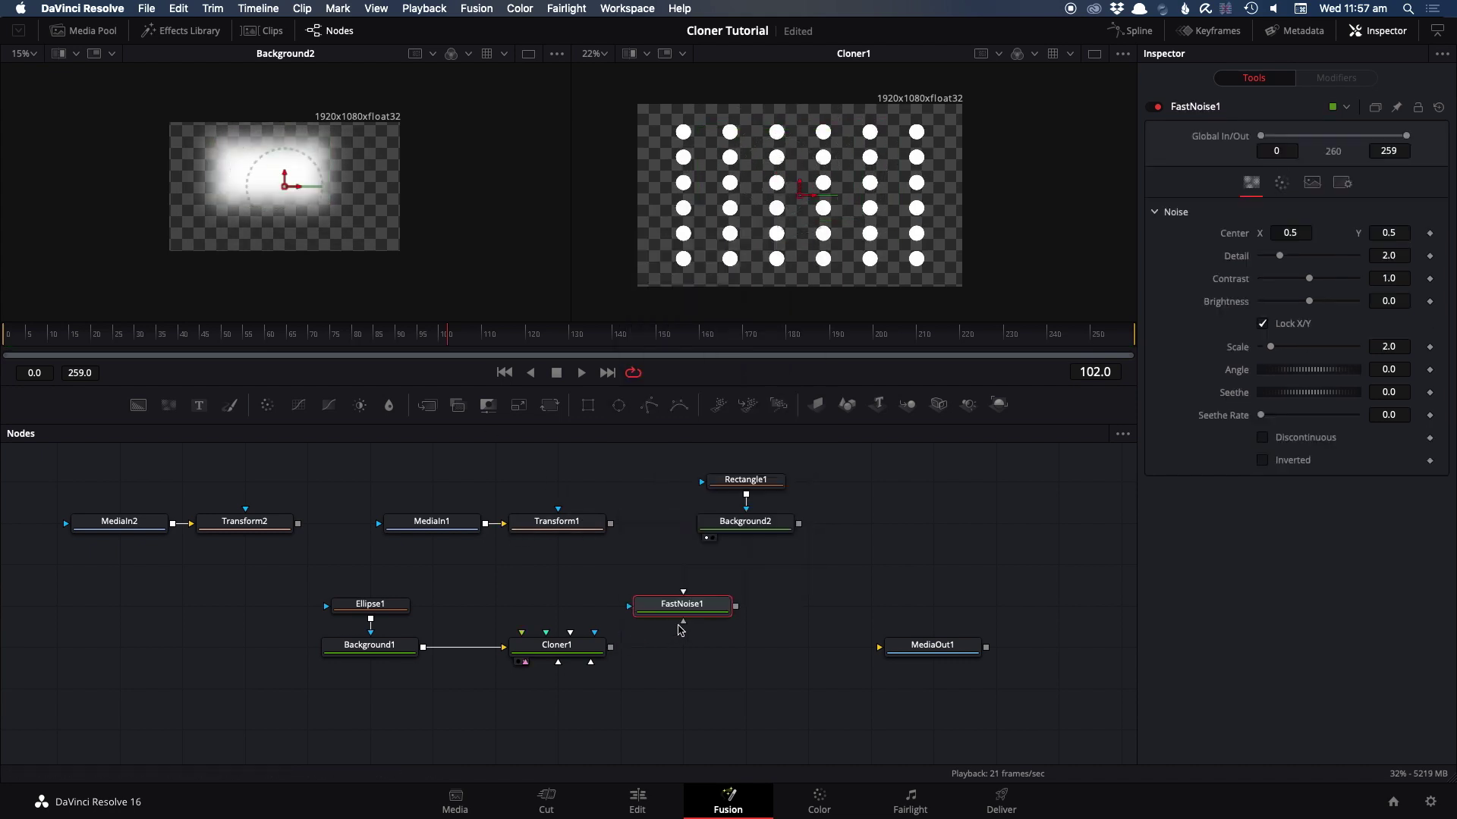
{"action": "key", "text": "1"}
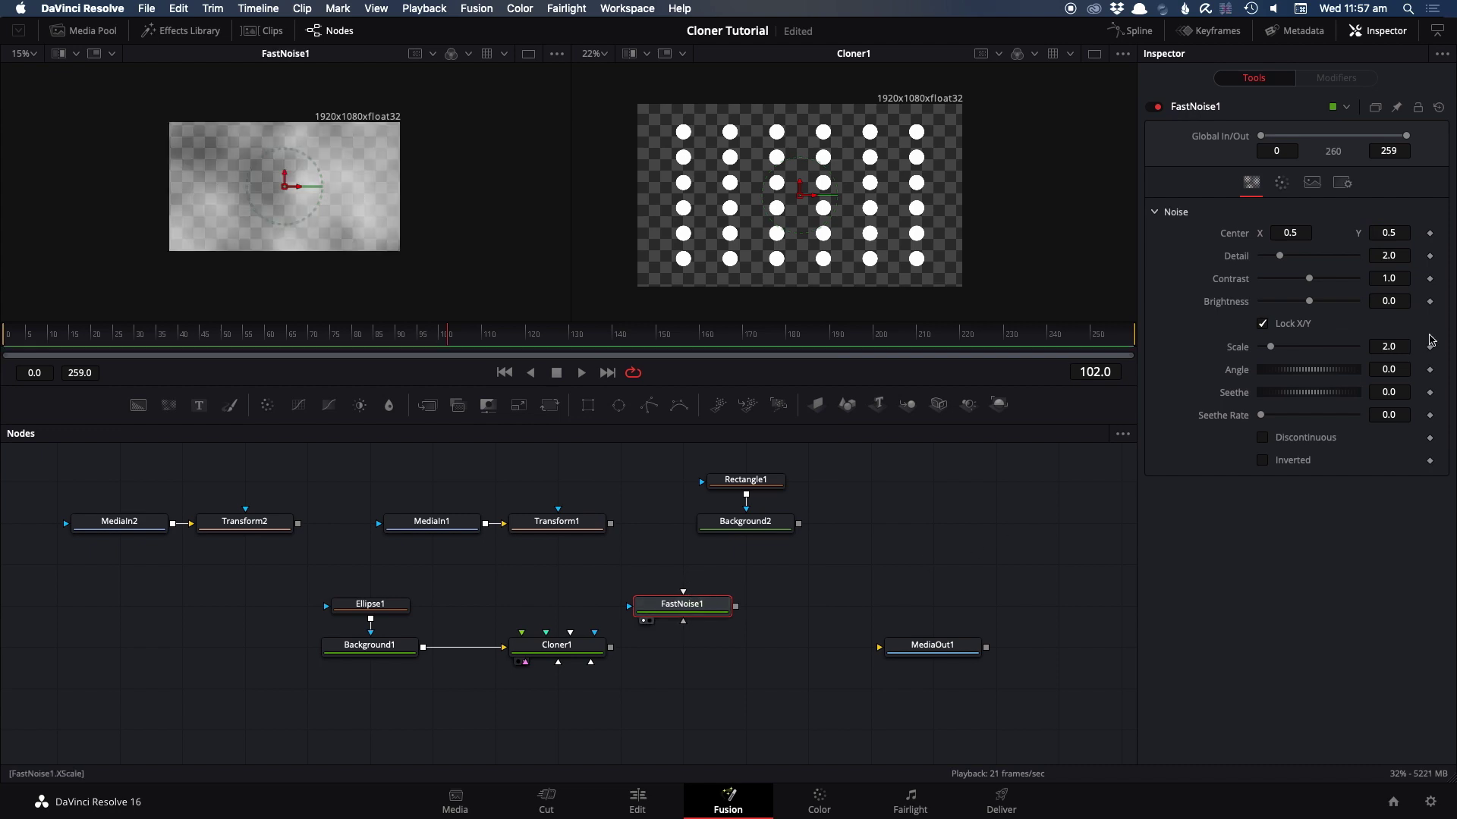
- Set the FastNoise contrast to about 1.89 and its Seethe Rate to about 0.142, playing back the animated noise
{"action": "left_click_drag", "start_coordinate": [1311, 283], "coordinate": [1320, 281]}
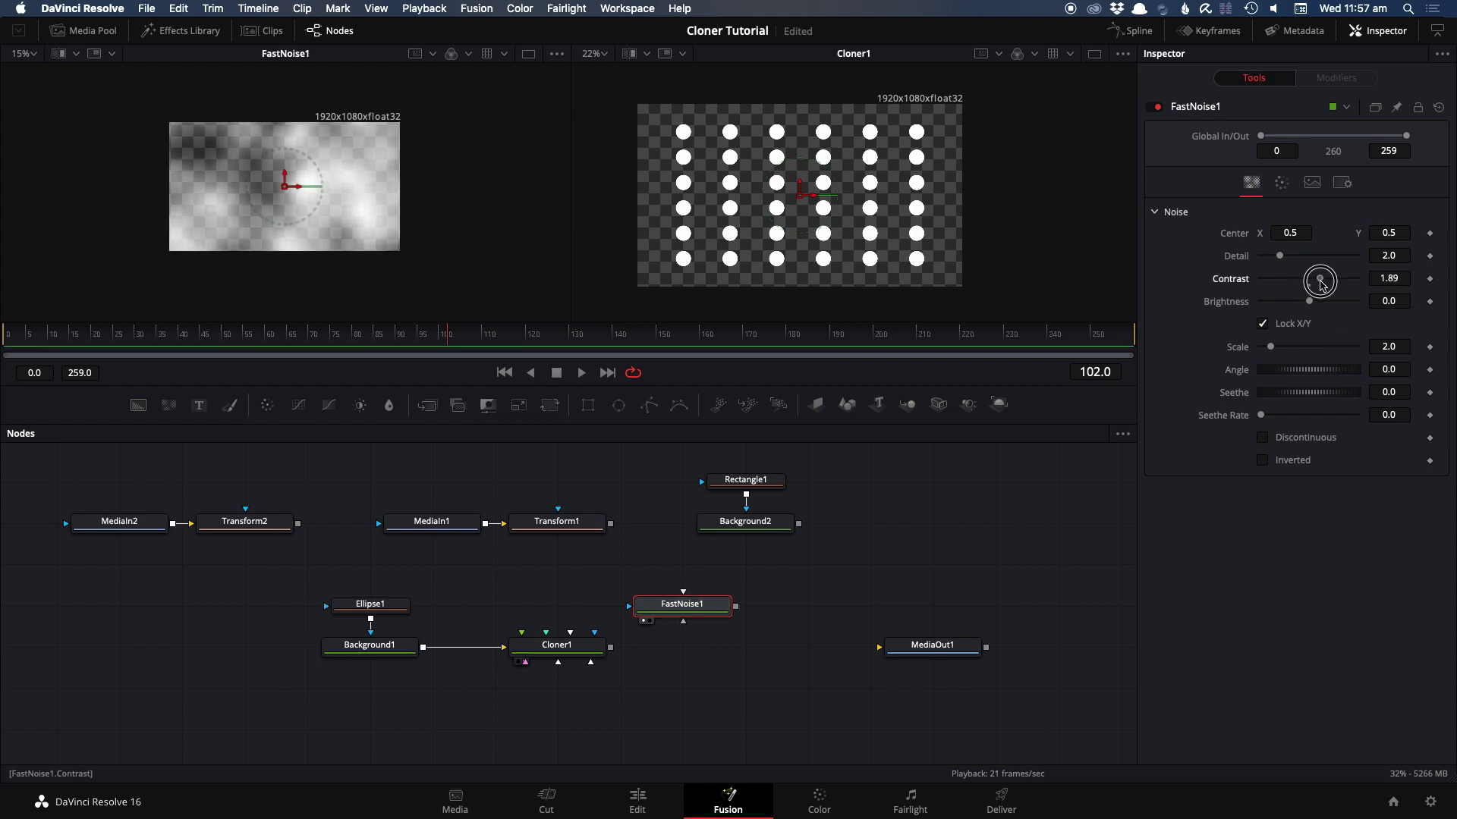
{"action": "left_click_drag", "start_coordinate": [1260, 417], "coordinate": [1265, 417]}
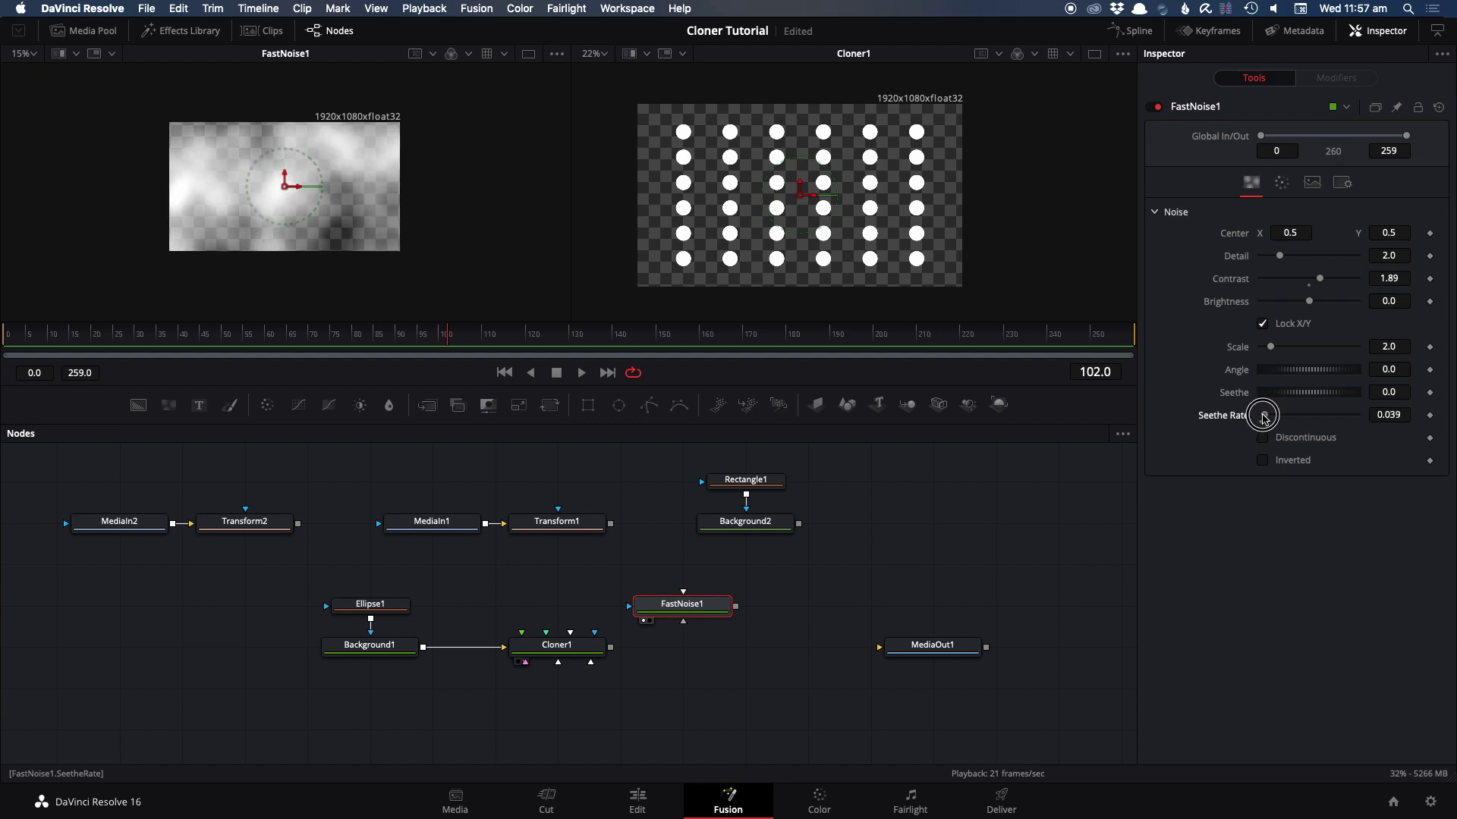
{"action": "key", "text": "space"}
{"action": "left_click_drag", "start_coordinate": [1265, 416], "coordinate": [1275, 415]}
{"action": "key", "text": "space"}
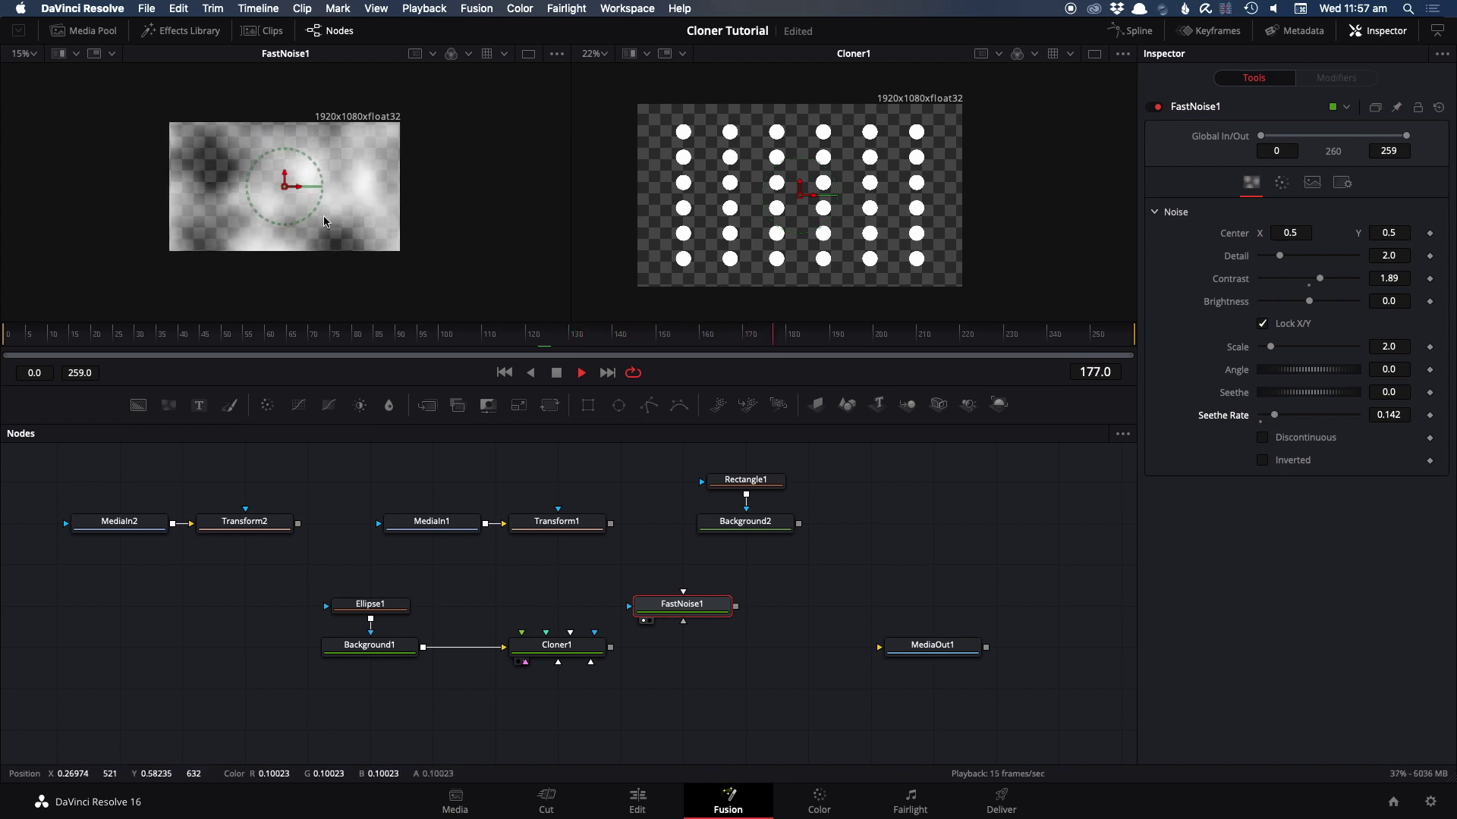
{"action": "key", "text": "space"}
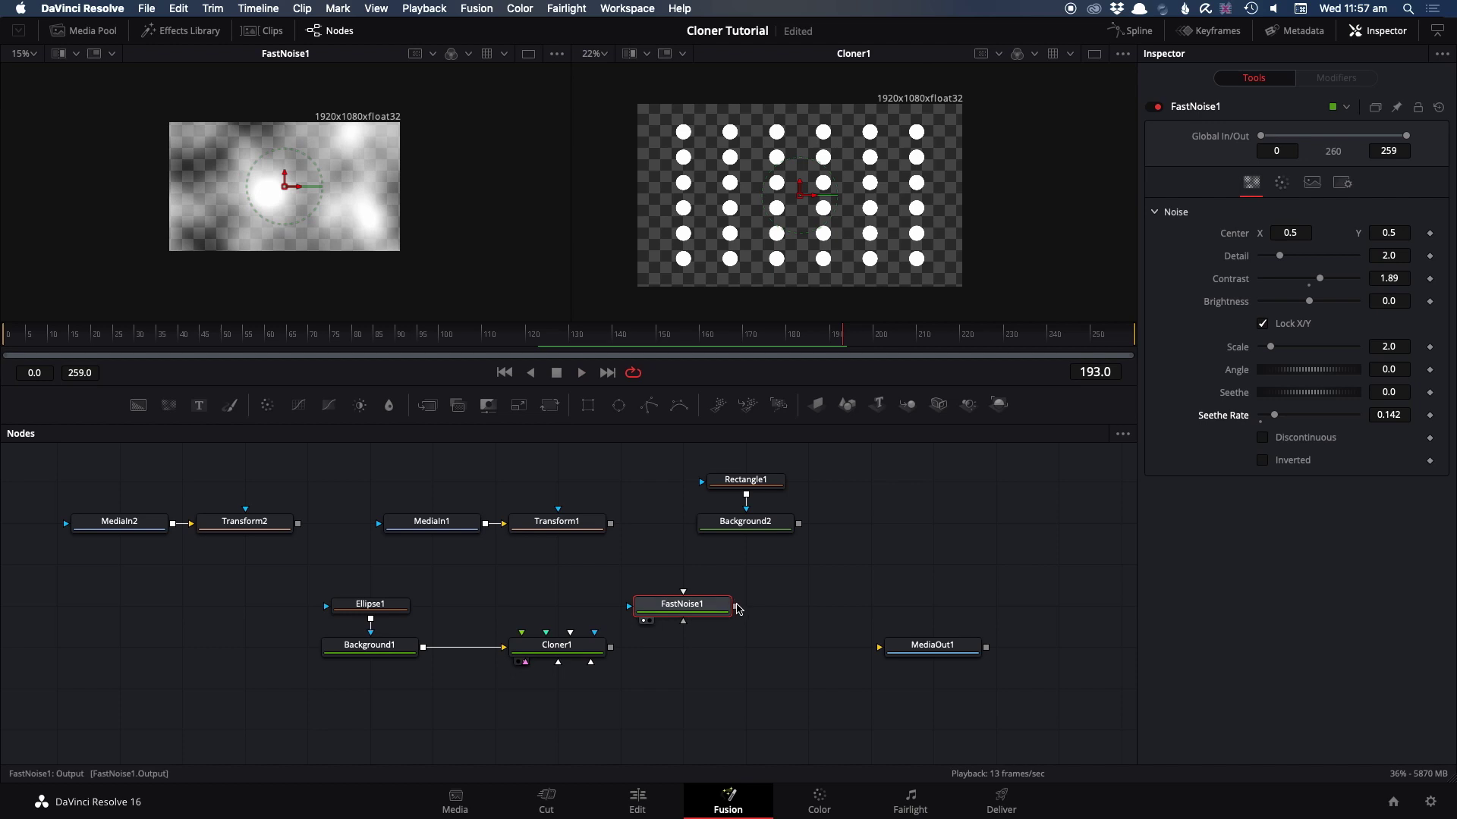
- Connect the FastNoise node to Cloner1 as its Position Effector and enlarge the preview of the animated clones
{"action": "mouse_move", "coordinate": [735, 606]}
{"action": "left_mouse_down"}
{"action": "mouse_move", "coordinate": [637, 605]}
{"action": "mouse_move", "coordinate": [576, 628]}
{"action": "mouse_move", "coordinate": [570, 649]}
{"action": "left_mouse_up"}
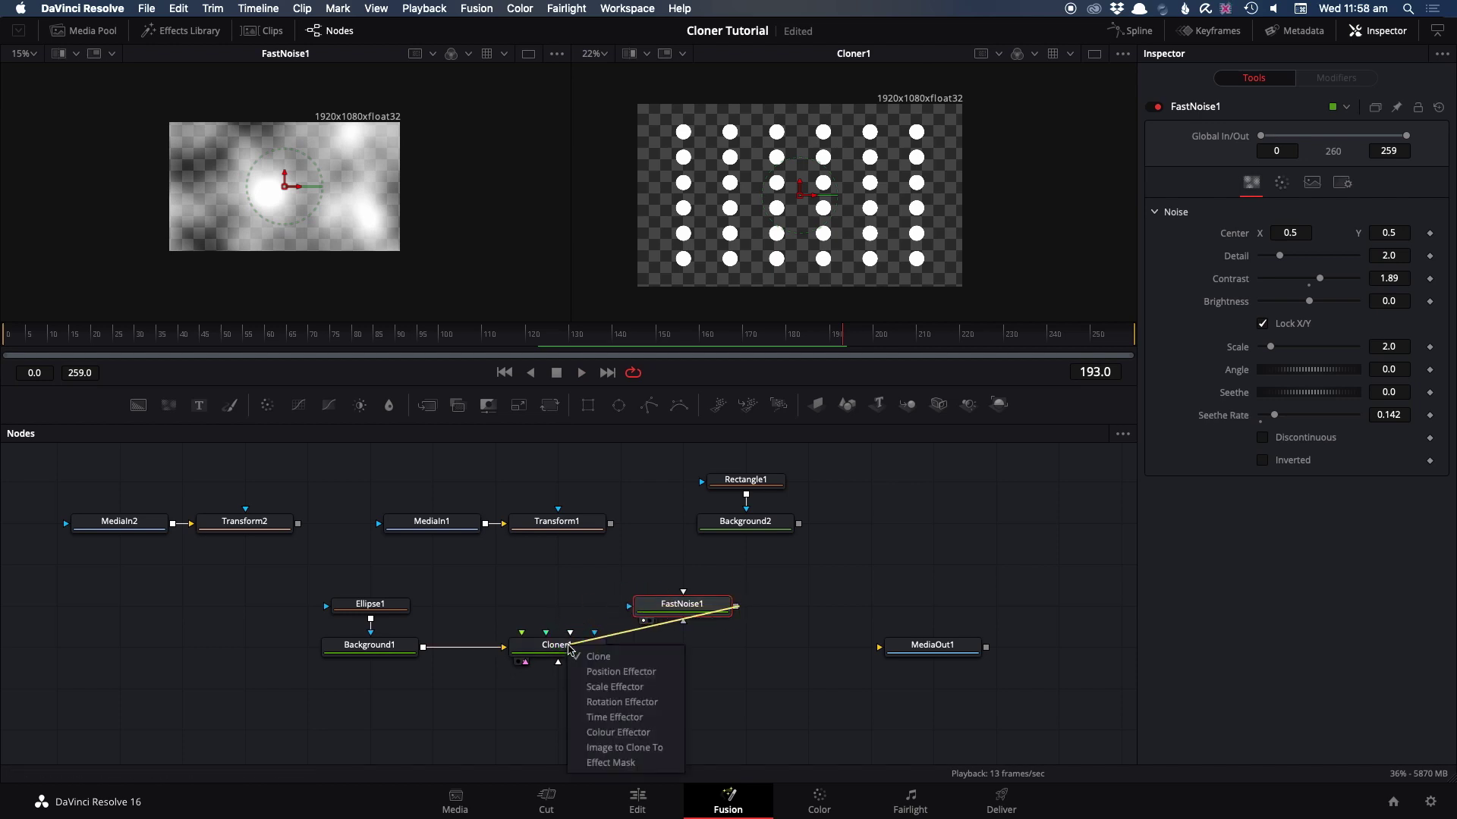
{"action": "left_click", "coordinate": [606, 673]}
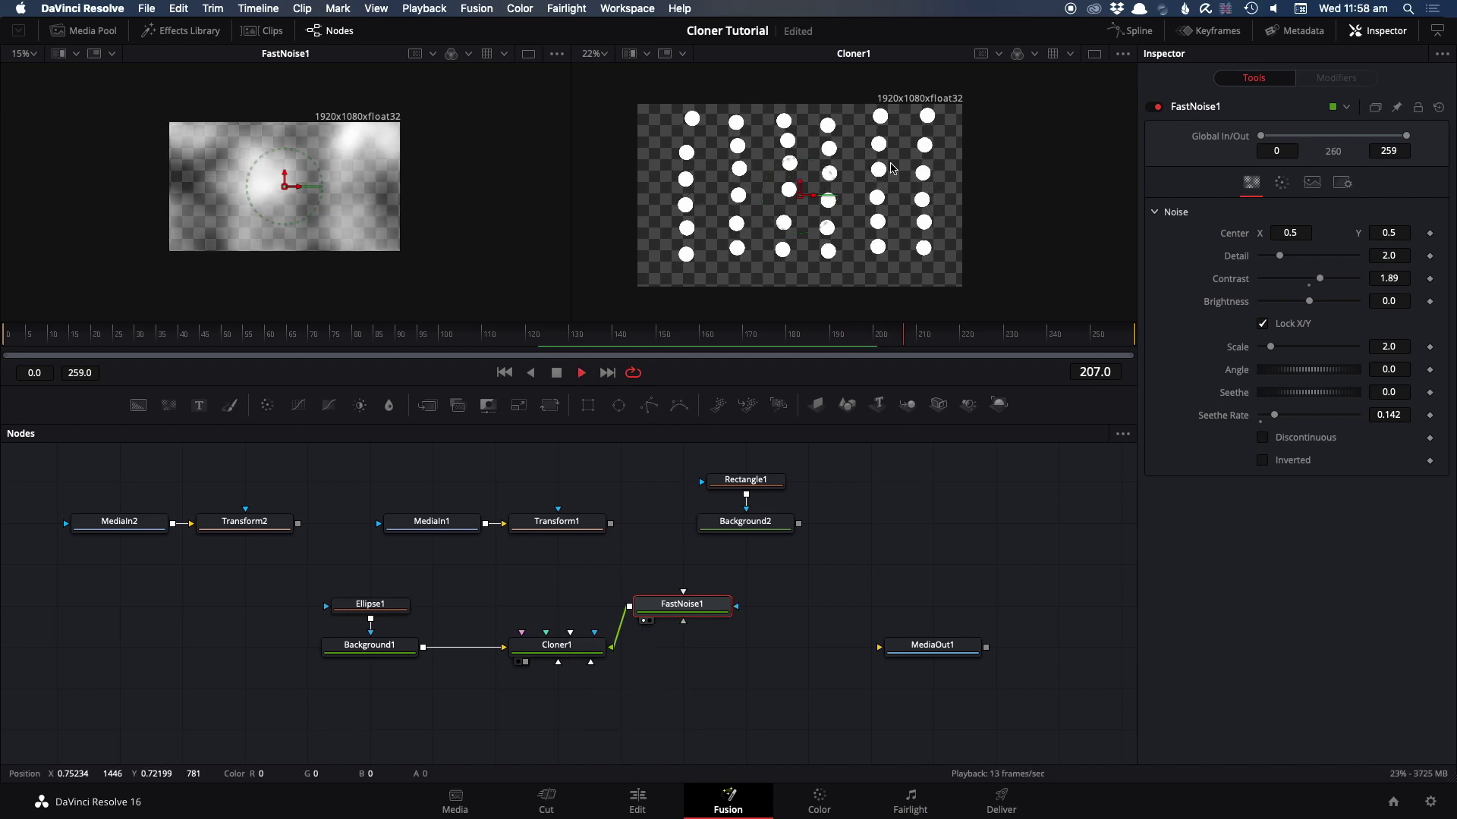
{"action": "scroll", "coordinate": [900, 172], "scroll_direction": "up", "scroll_amount": 2}
{"action": "left_click_drag", "start_coordinate": [846, 383], "coordinate": [848, 483]}
{"action": "left_click_drag", "start_coordinate": [876, 296], "coordinate": [920, 293]}
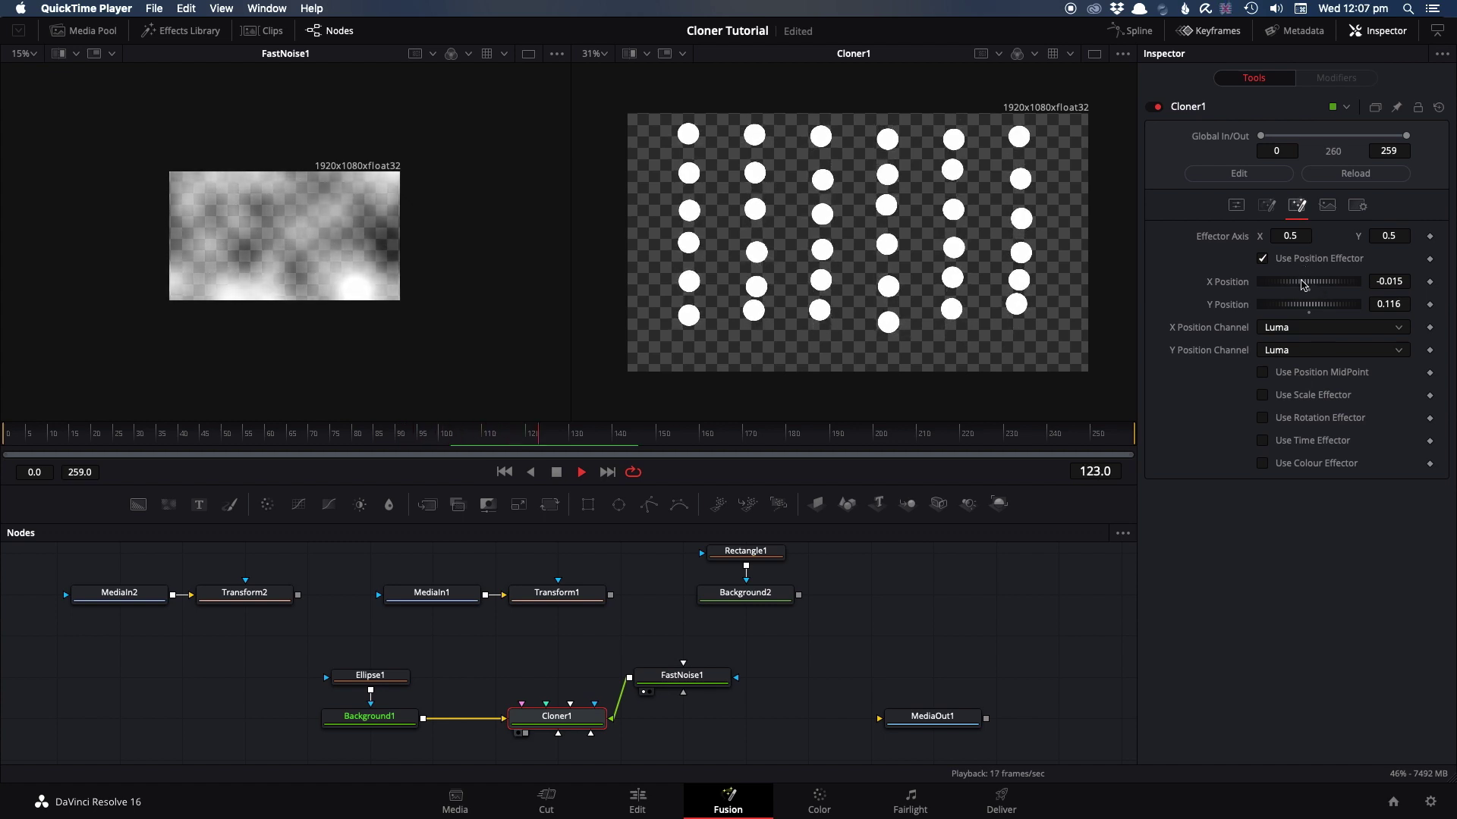
- Set Cloner1's position effector to about X 0.217 and Y 0.102, with Red as the X Position Channel and Blue as the Y
{"action": "mouse_move", "coordinate": [1308, 285]}
{"action": "left_mouse_down"}
{"action": "mouse_move", "coordinate": [1327, 294]}
{"action": "mouse_move", "coordinate": [1297, 309]}
{"action": "mouse_move", "coordinate": [1335, 325]}
{"action": "mouse_move", "coordinate": [1318, 321]}
{"action": "left_mouse_up"}
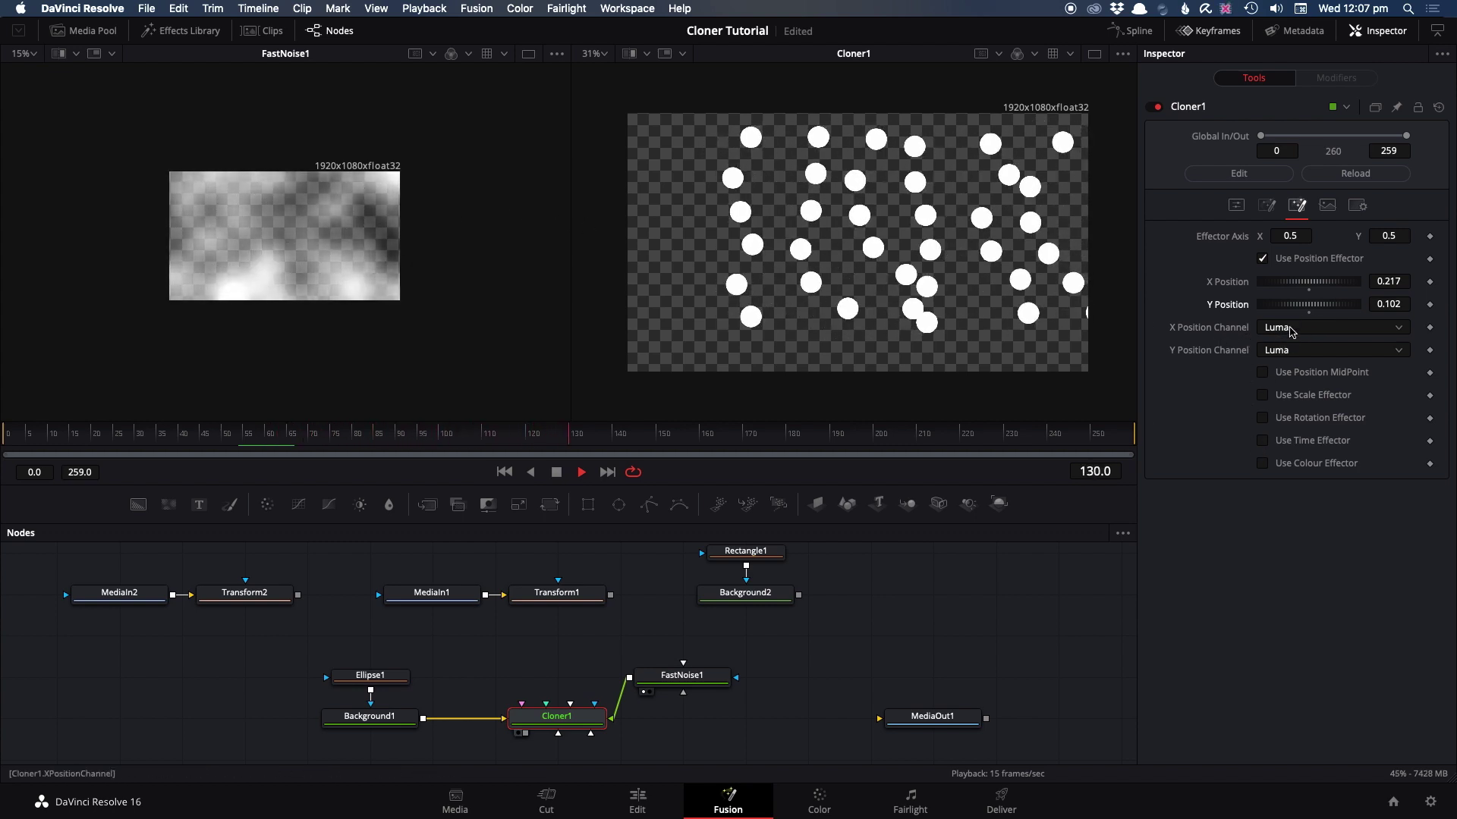
{"action": "left_click", "coordinate": [1290, 329]}
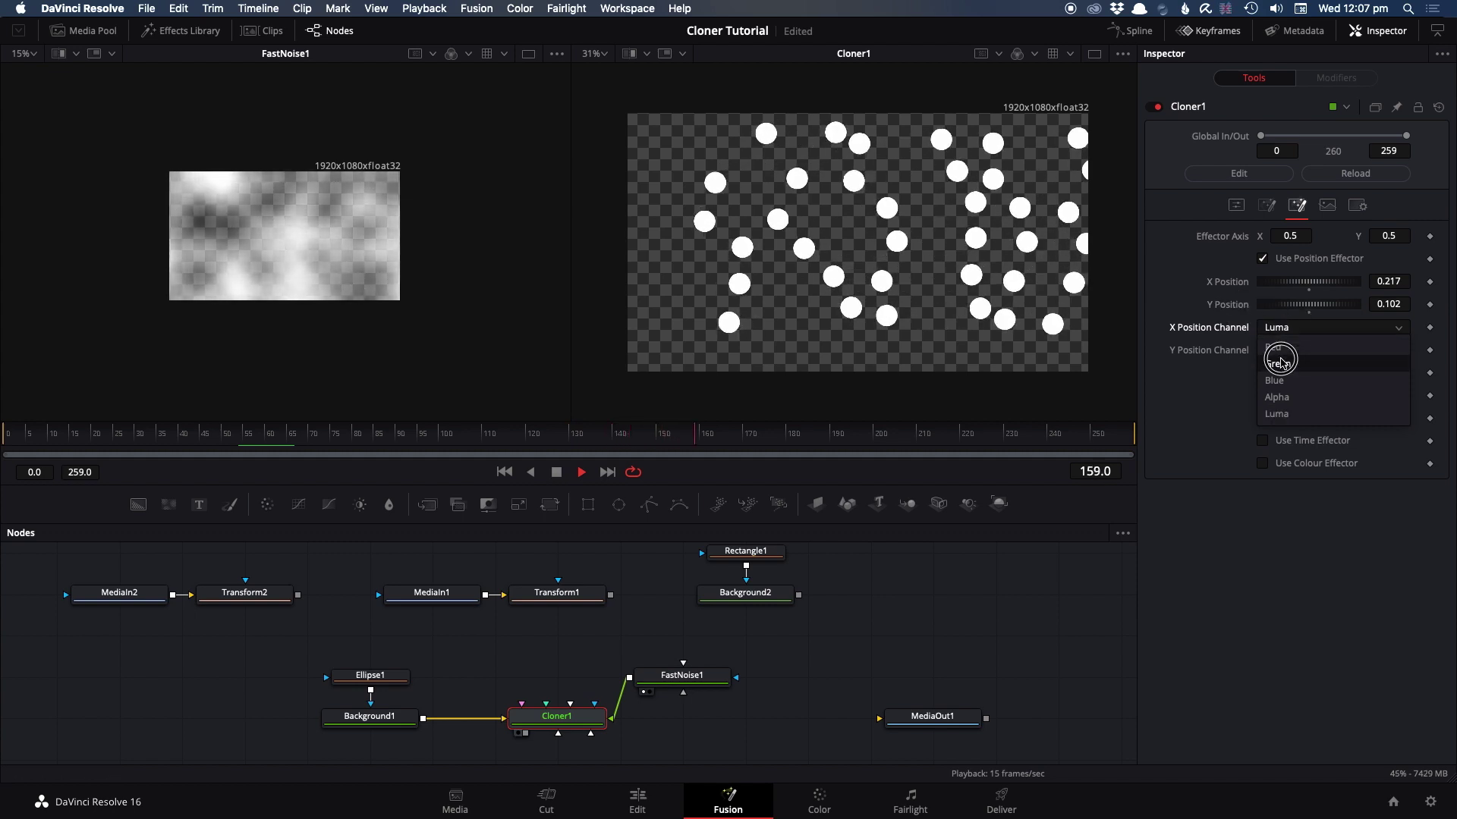
{"action": "left_click", "coordinate": [1277, 347]}
{"action": "left_click", "coordinate": [1281, 350]}
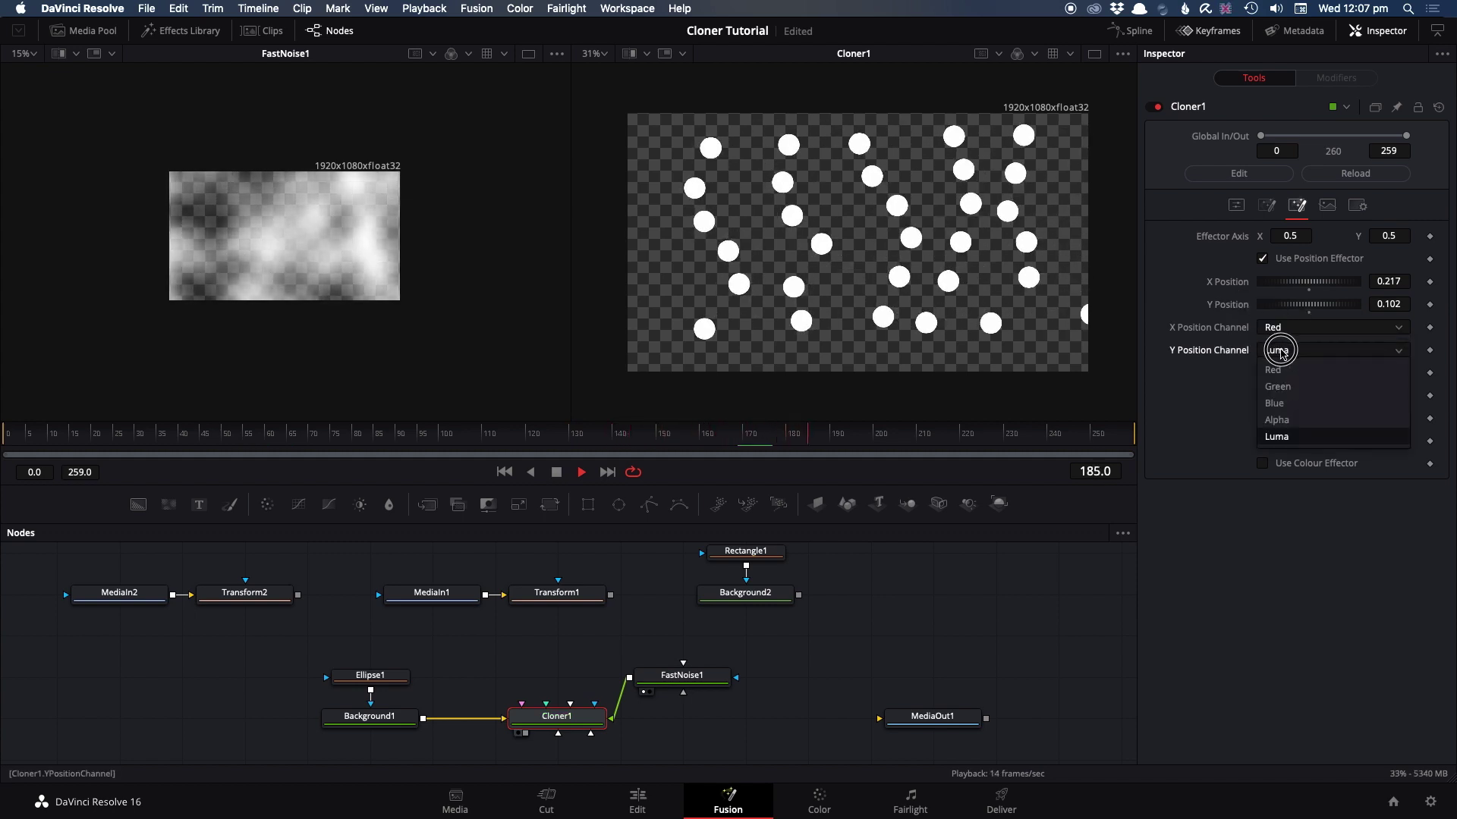
{"action": "left_click", "coordinate": [1289, 403]}
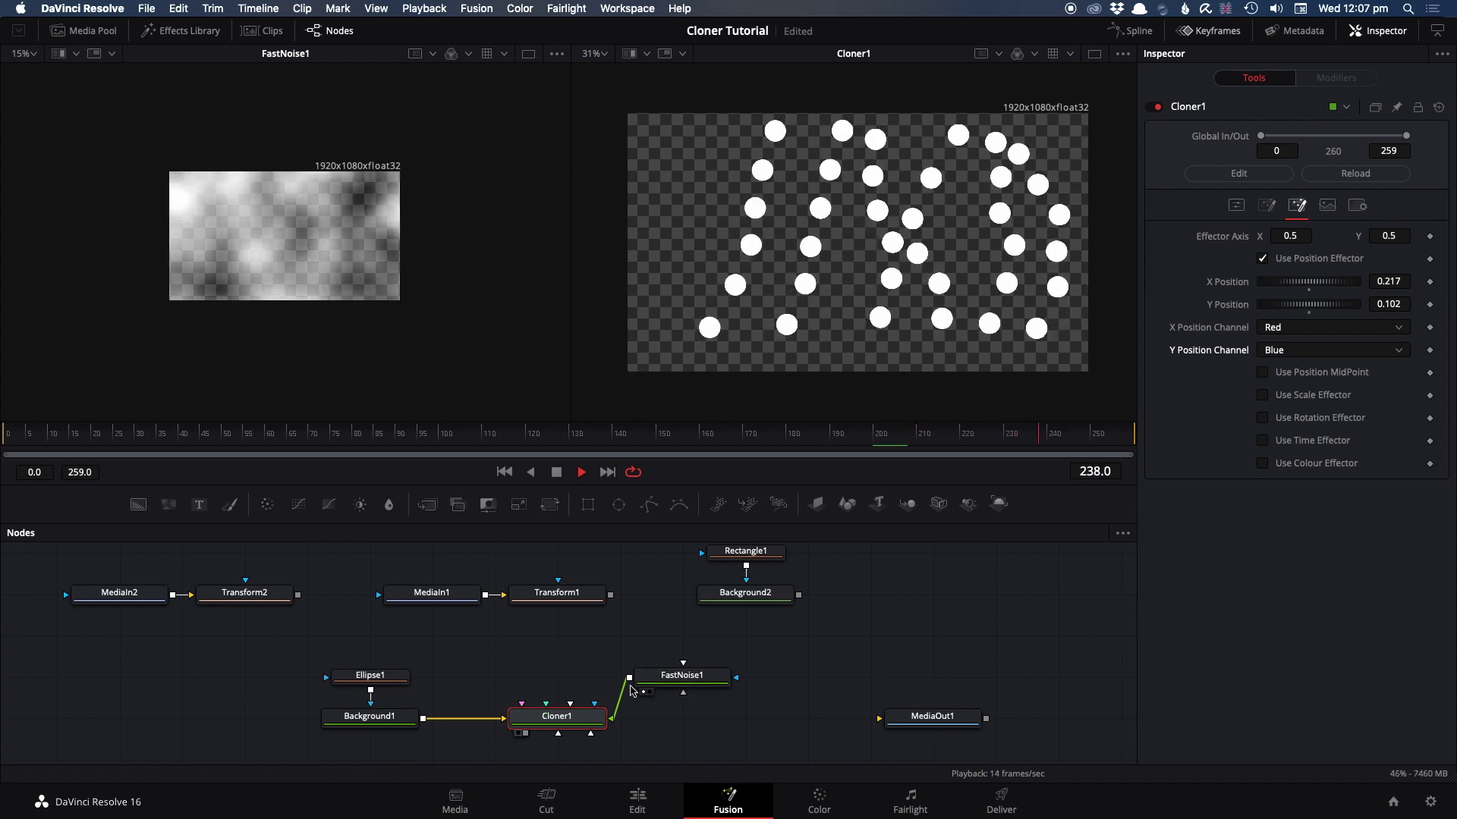
- Recolor FastNoise1 with pure red as Color 1 and pure blue as Color 2
{"action": "left_click", "coordinate": [681, 681]}
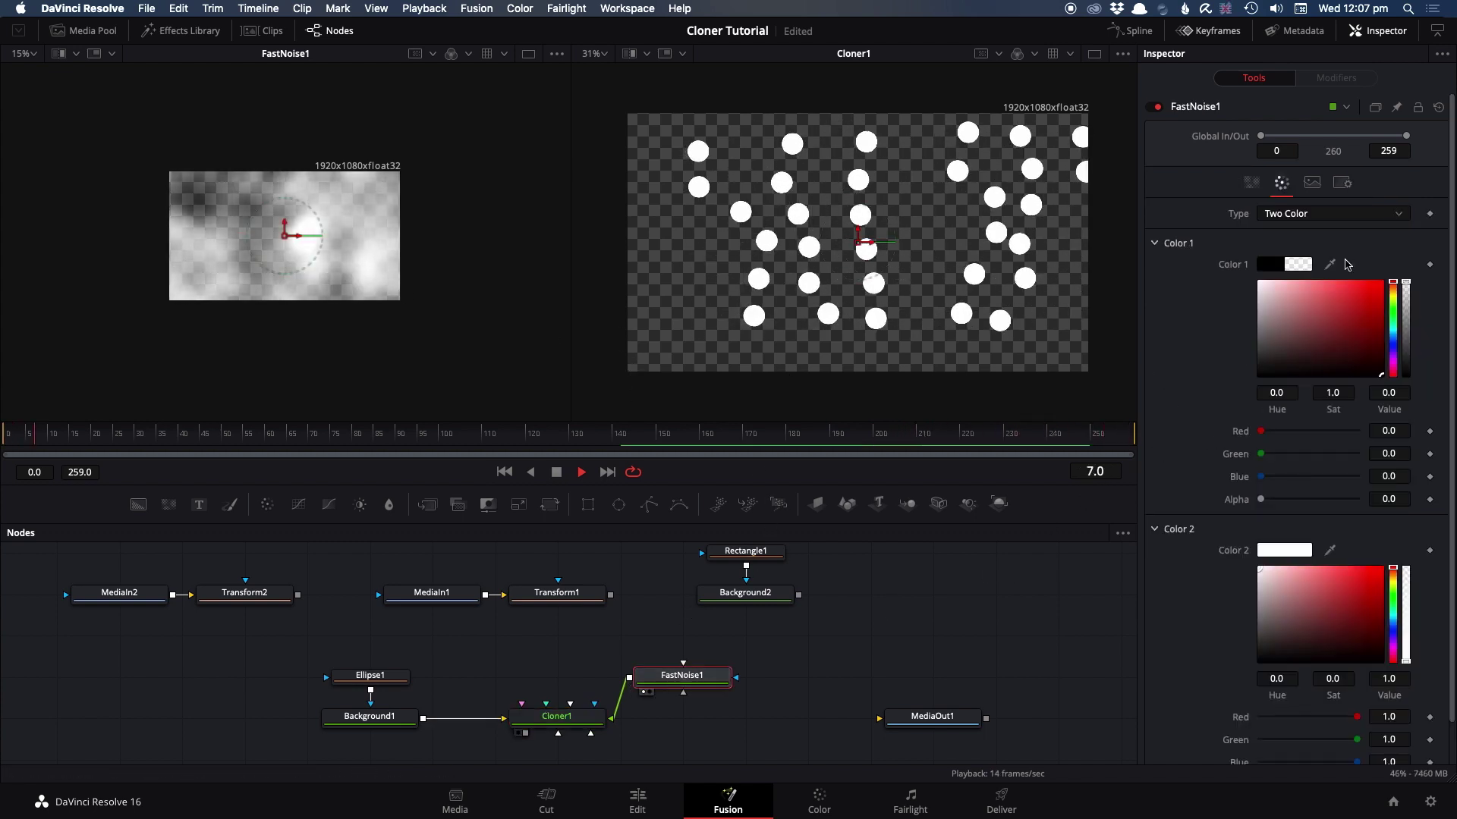
{"action": "left_click_drag", "start_coordinate": [1364, 307], "coordinate": [1408, 245]}
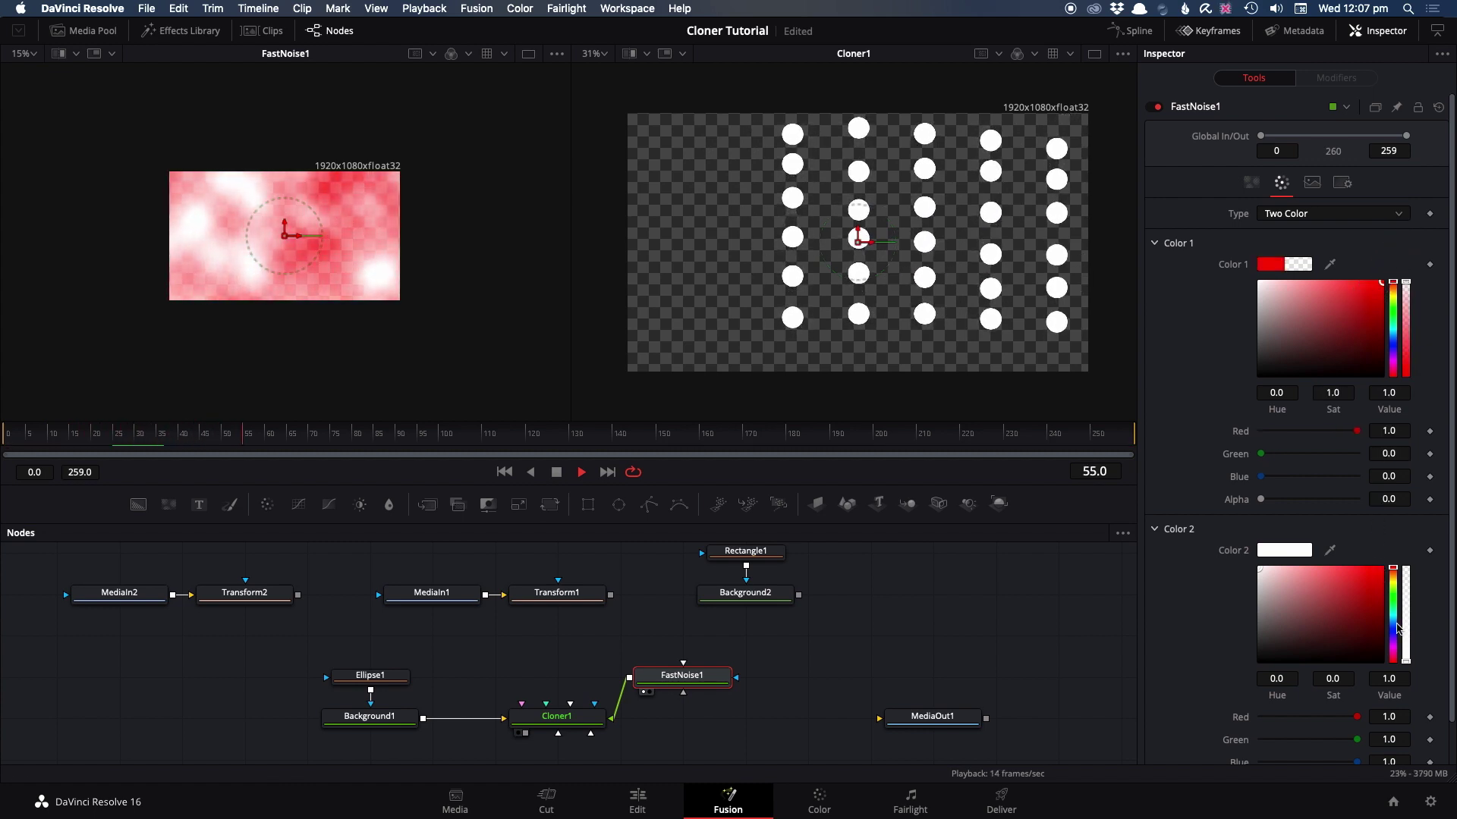
{"action": "left_click", "coordinate": [1393, 631]}
{"action": "left_click_drag", "start_coordinate": [1371, 597], "coordinate": [1413, 524]}
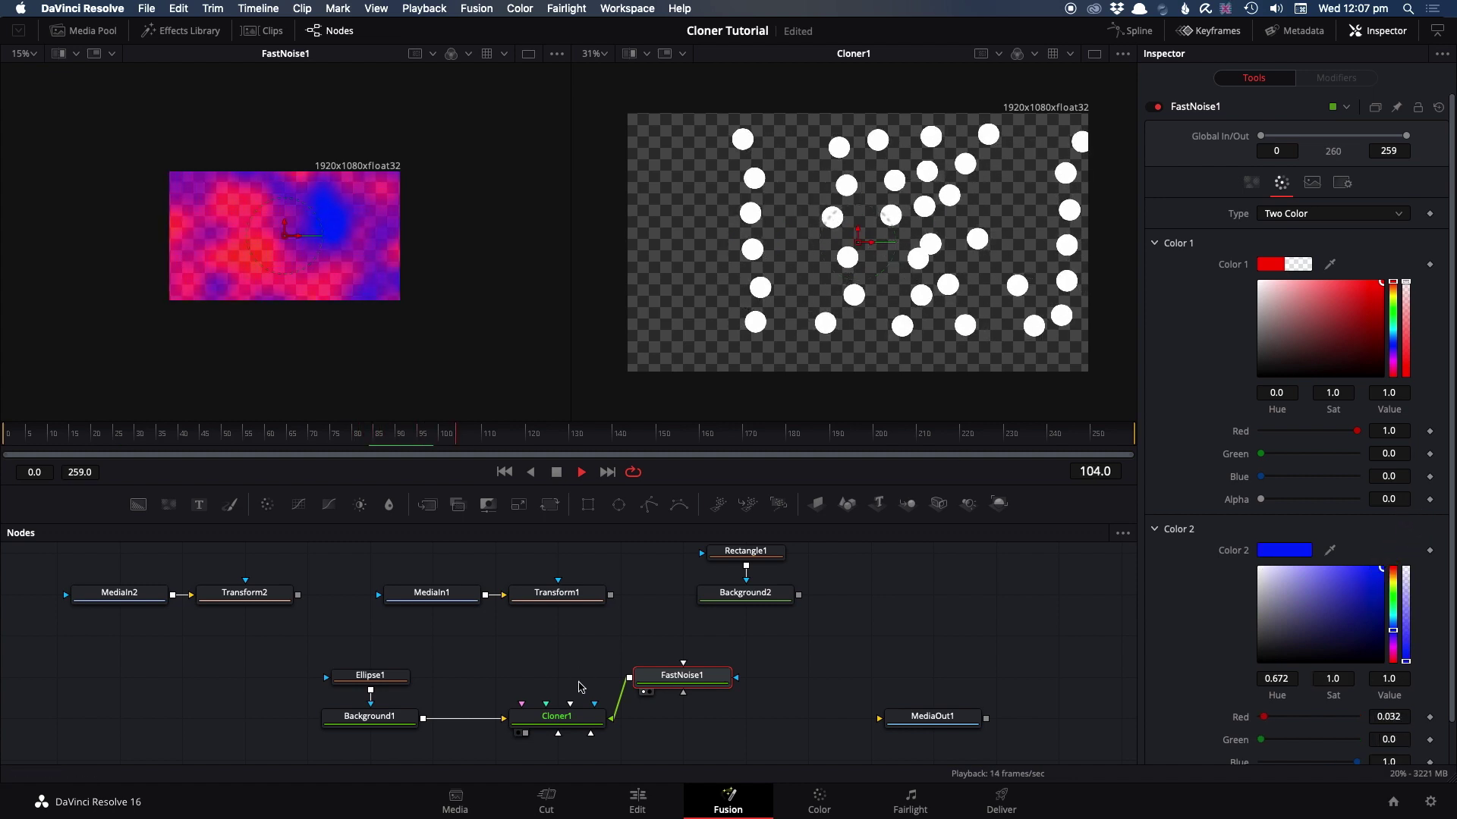
- Try Red and Alpha as the Y Position Channel of Cloner1
{"action": "left_click", "coordinate": [557, 717]}
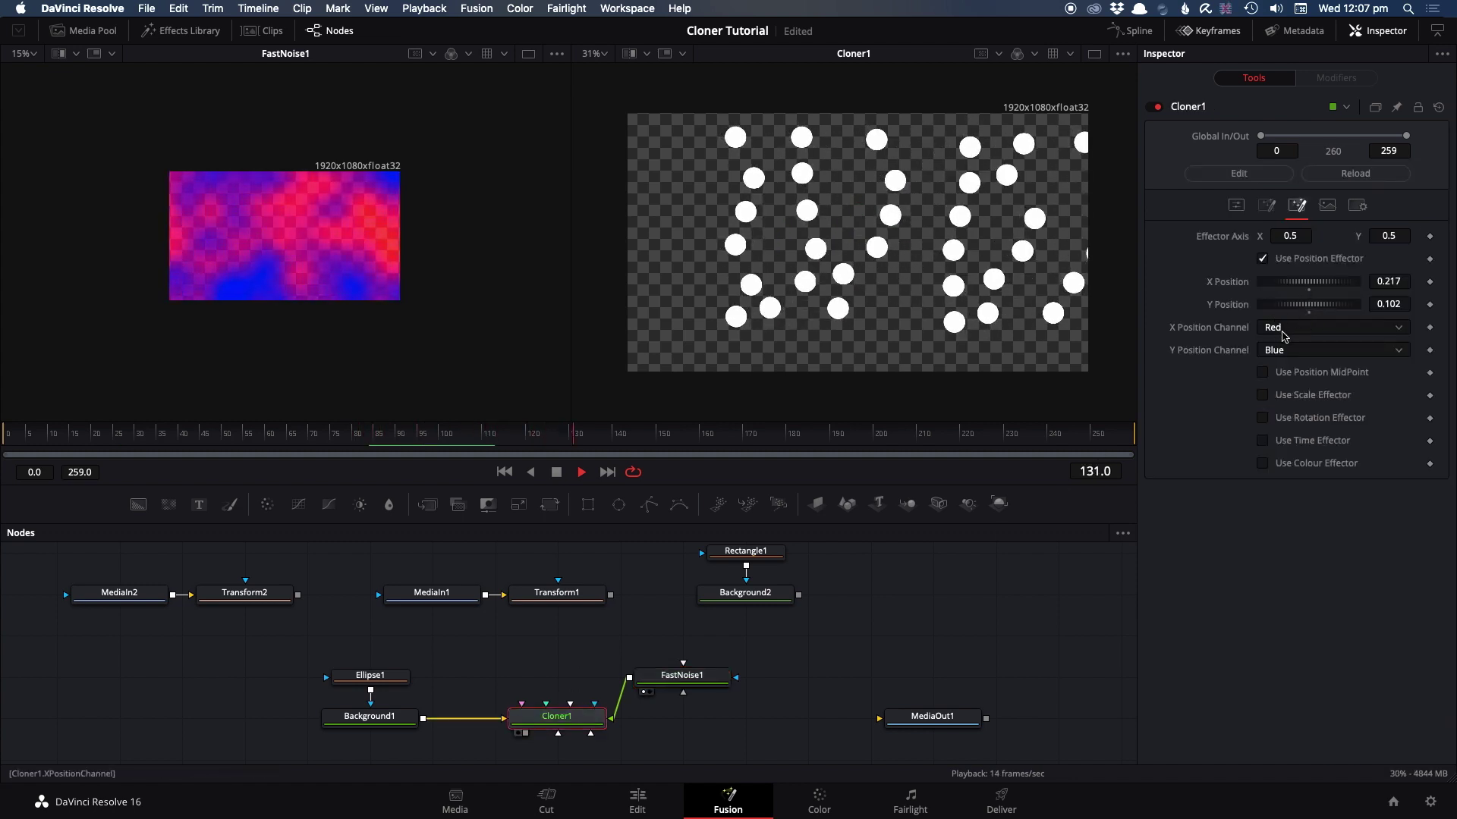
{"action": "left_click", "coordinate": [1286, 352]}
{"action": "left_click", "coordinate": [1290, 366]}
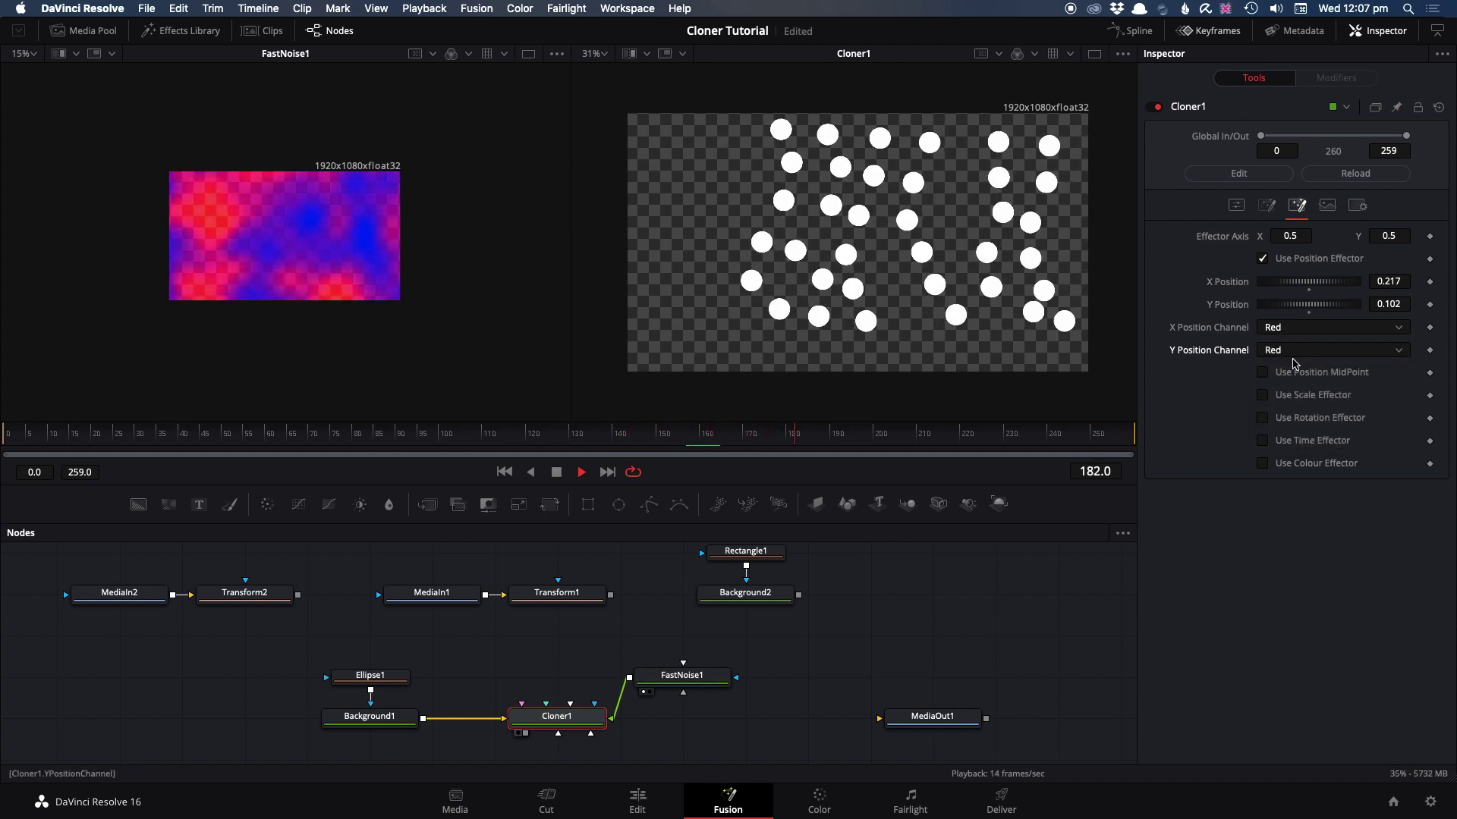
{"action": "left_click_drag", "start_coordinate": [1294, 356], "coordinate": [1288, 420]}
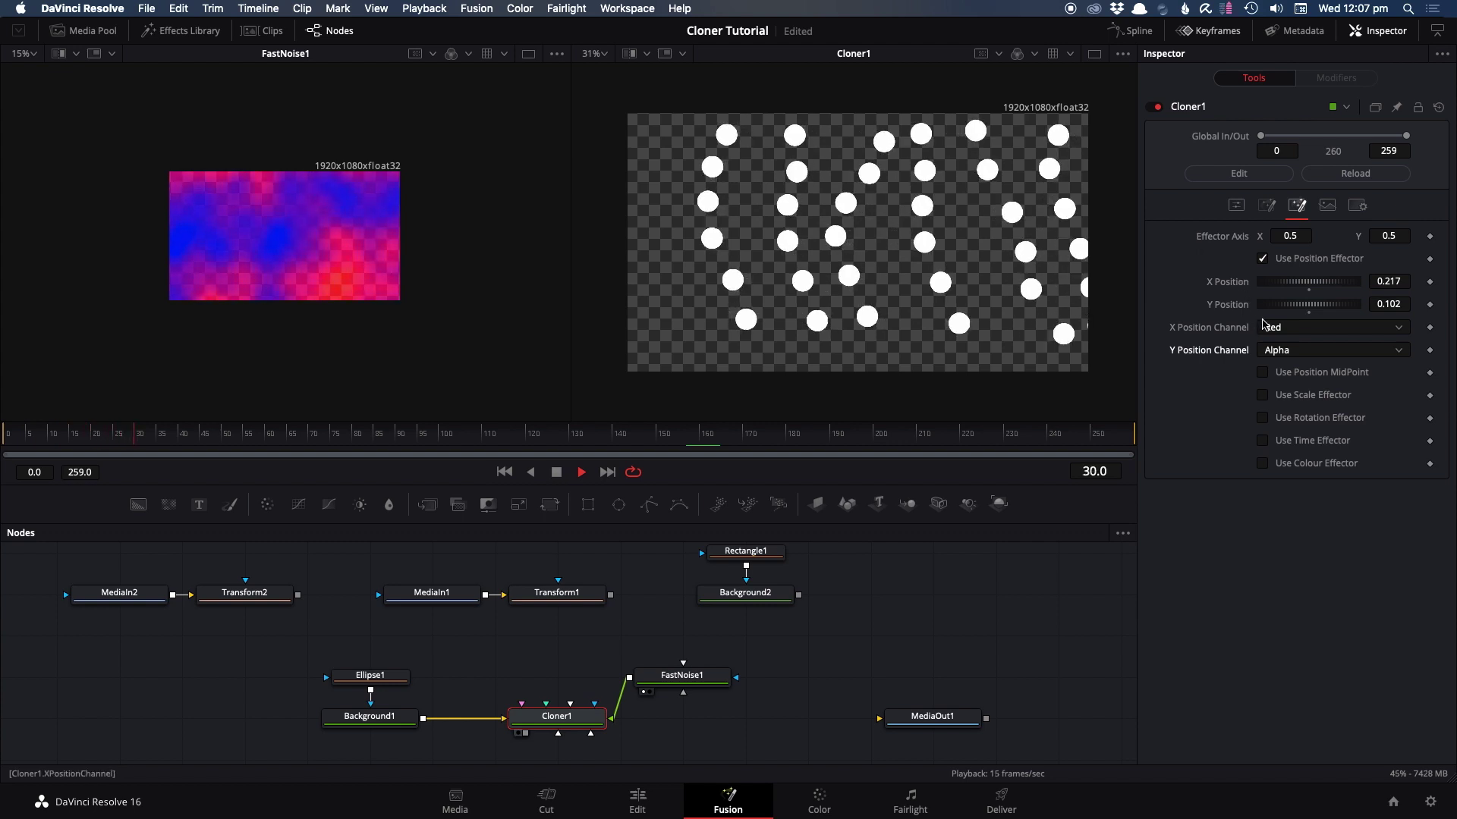
- Set both the X and Y Position Channels of Cloner1 to Luma
{"action": "left_click", "coordinate": [1271, 327]}
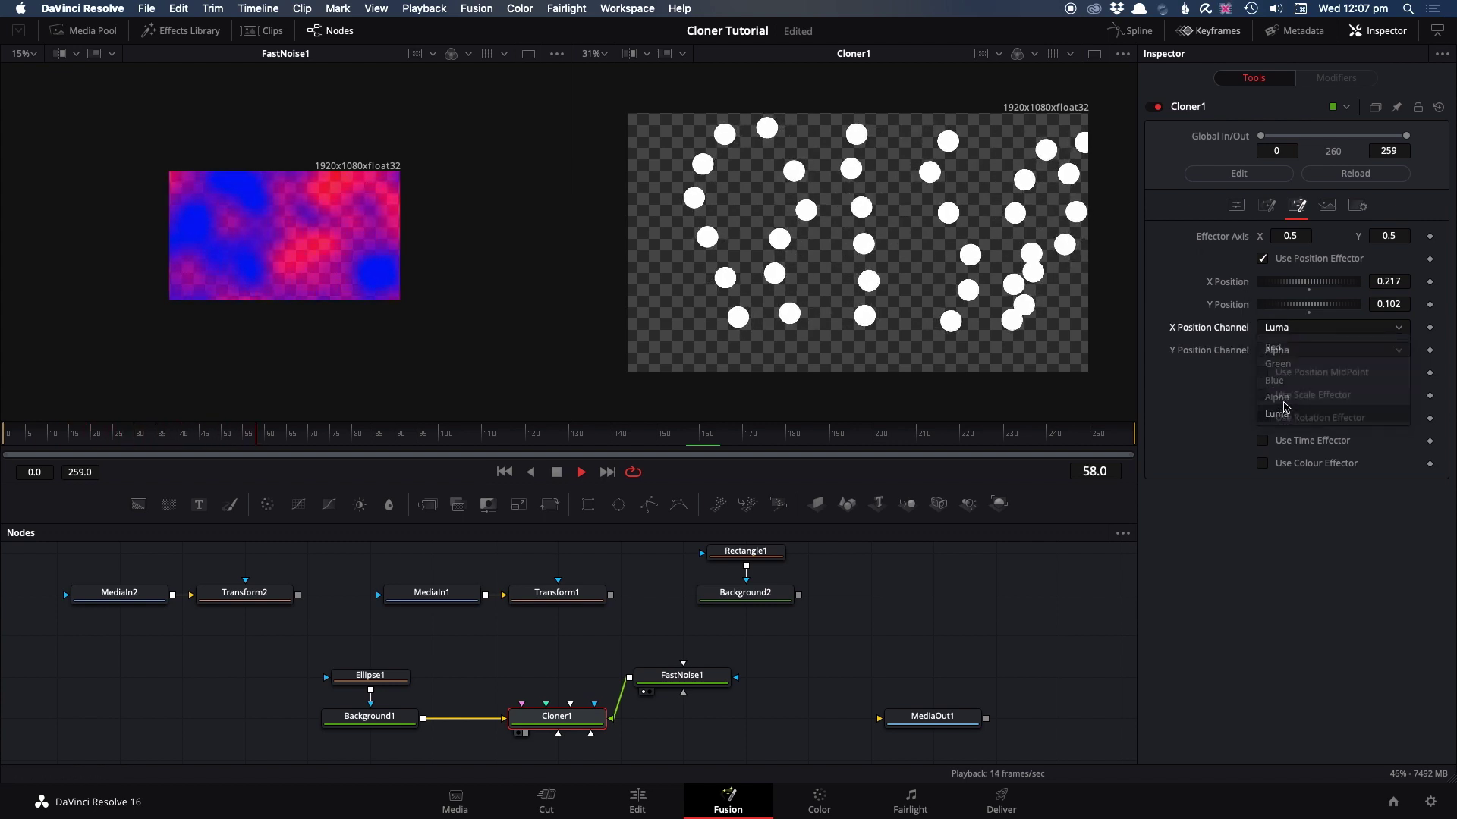
{"action": "left_click", "coordinate": [1277, 413]}
{"action": "left_click", "coordinate": [1282, 350]}
{"action": "left_click", "coordinate": [1281, 436]}
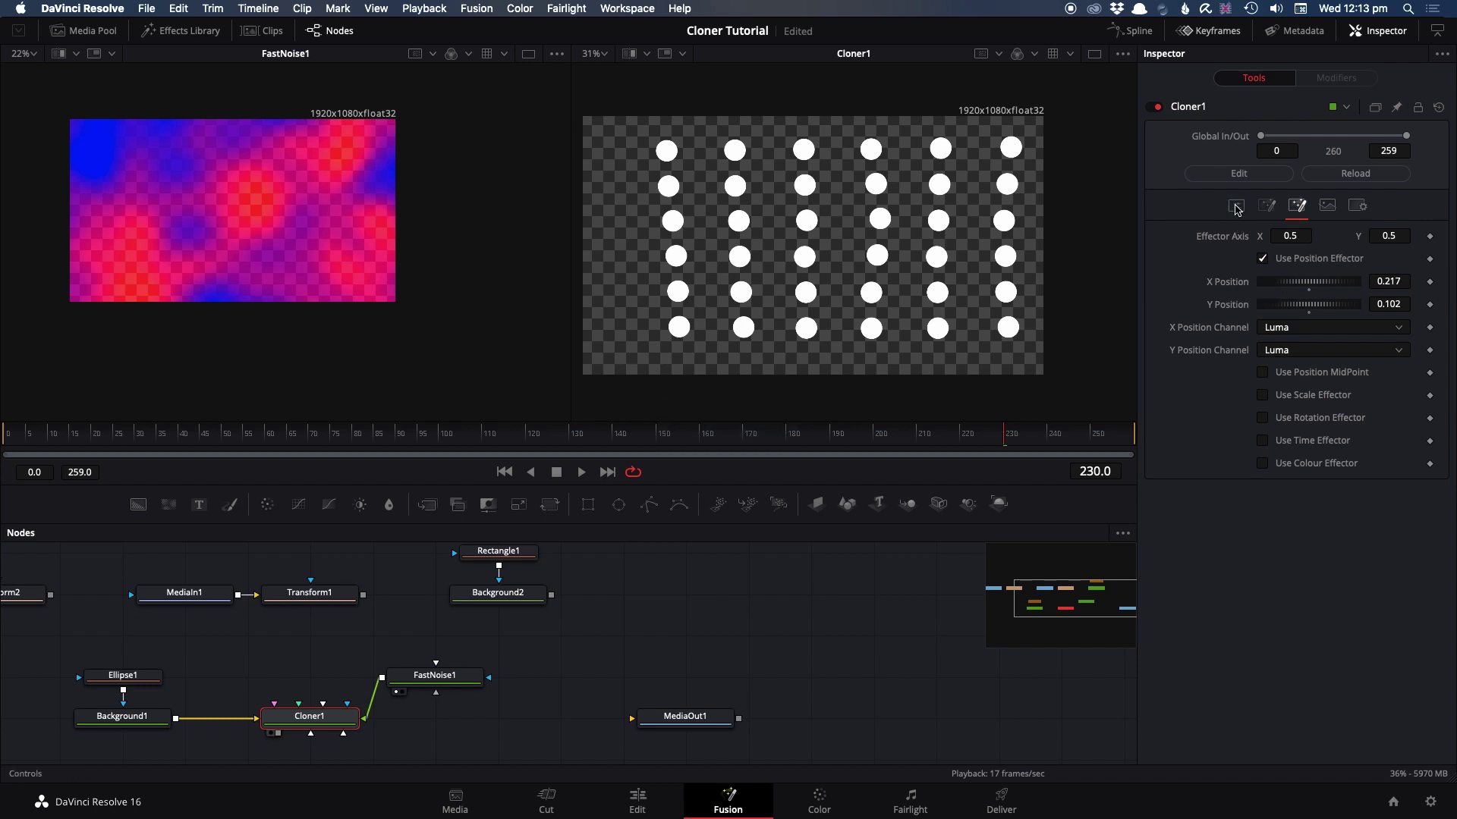
- Switch Cloner1 to Linear mode with 9 clones from about X 0.119 to X 0.828, and reset its effector X Position to 0
{"action": "left_click", "coordinate": [1236, 206]}
{"action": "left_click", "coordinate": [1274, 242]}
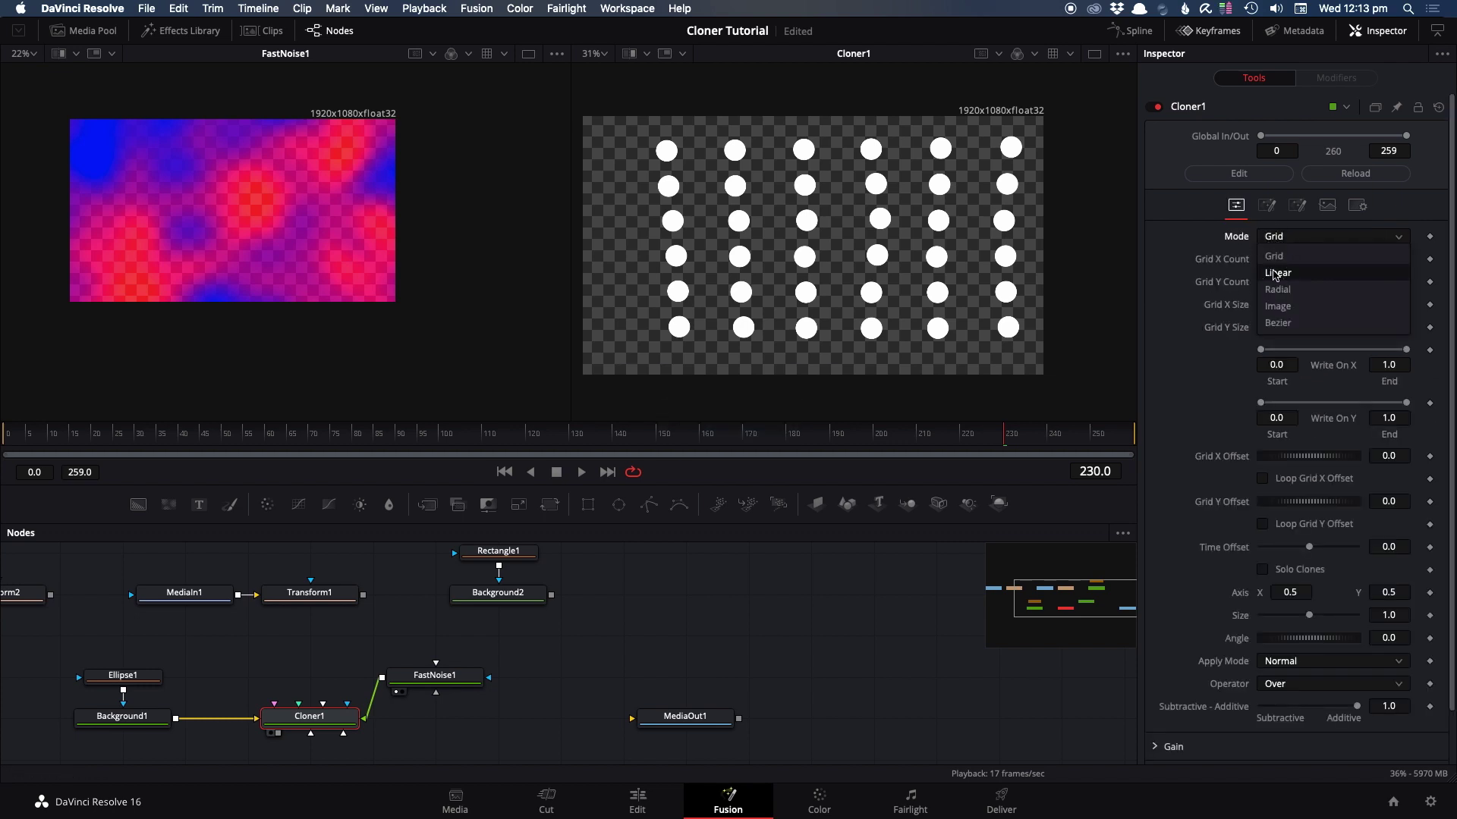
{"action": "left_click", "coordinate": [1269, 261]}
{"action": "left_click_drag", "start_coordinate": [1266, 261], "coordinate": [1188, 282]}
{"action": "left_click_drag", "start_coordinate": [1385, 284], "coordinate": [1411, 283]}
{"action": "key", "text": "super+z"}
{"action": "left_click_drag", "start_coordinate": [1295, 308], "coordinate": [1354, 307]}
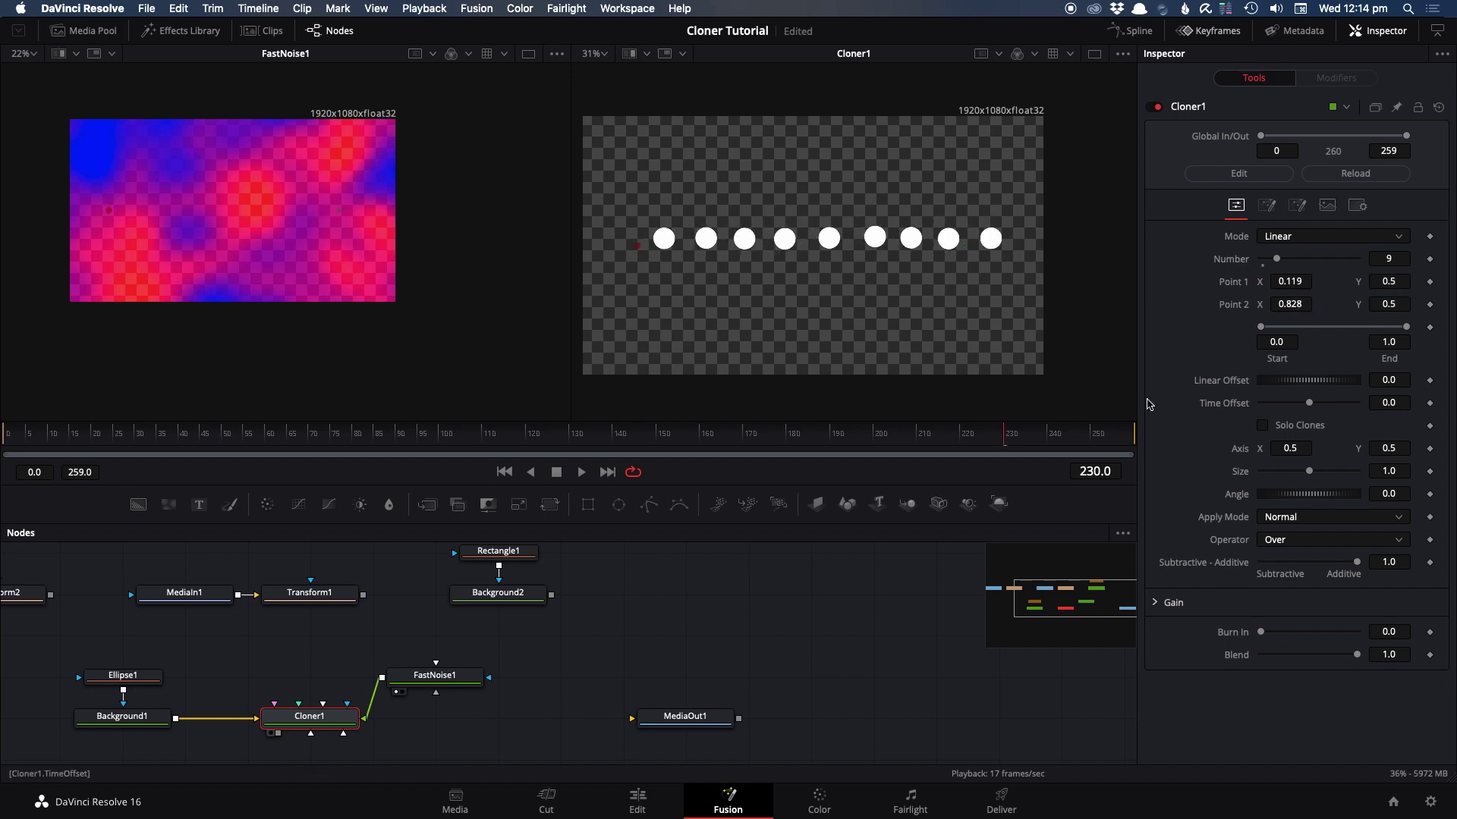
{"action": "left_click", "coordinate": [1302, 207]}
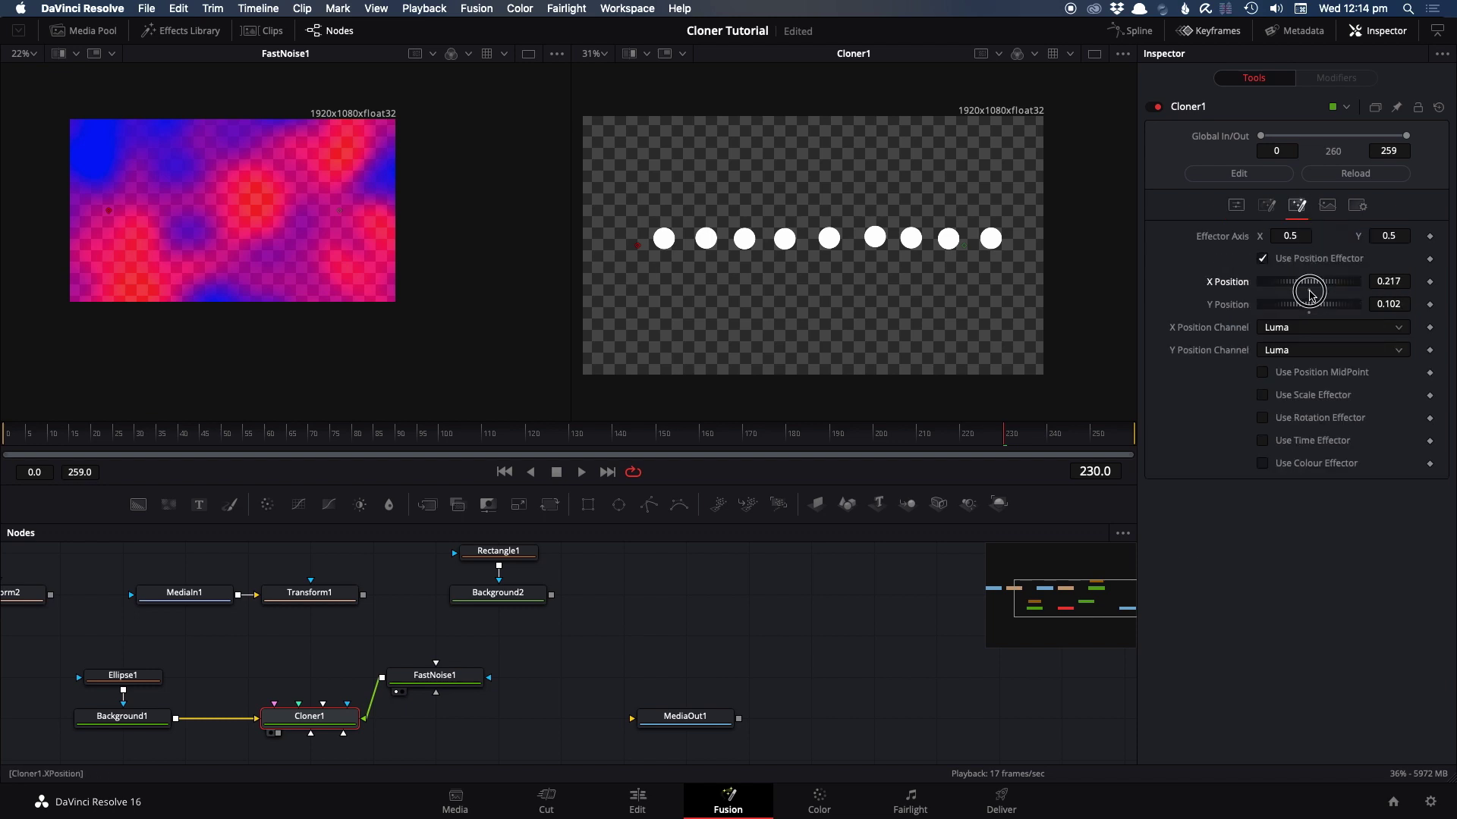
{"action": "double_click", "coordinate": [1309, 283]}
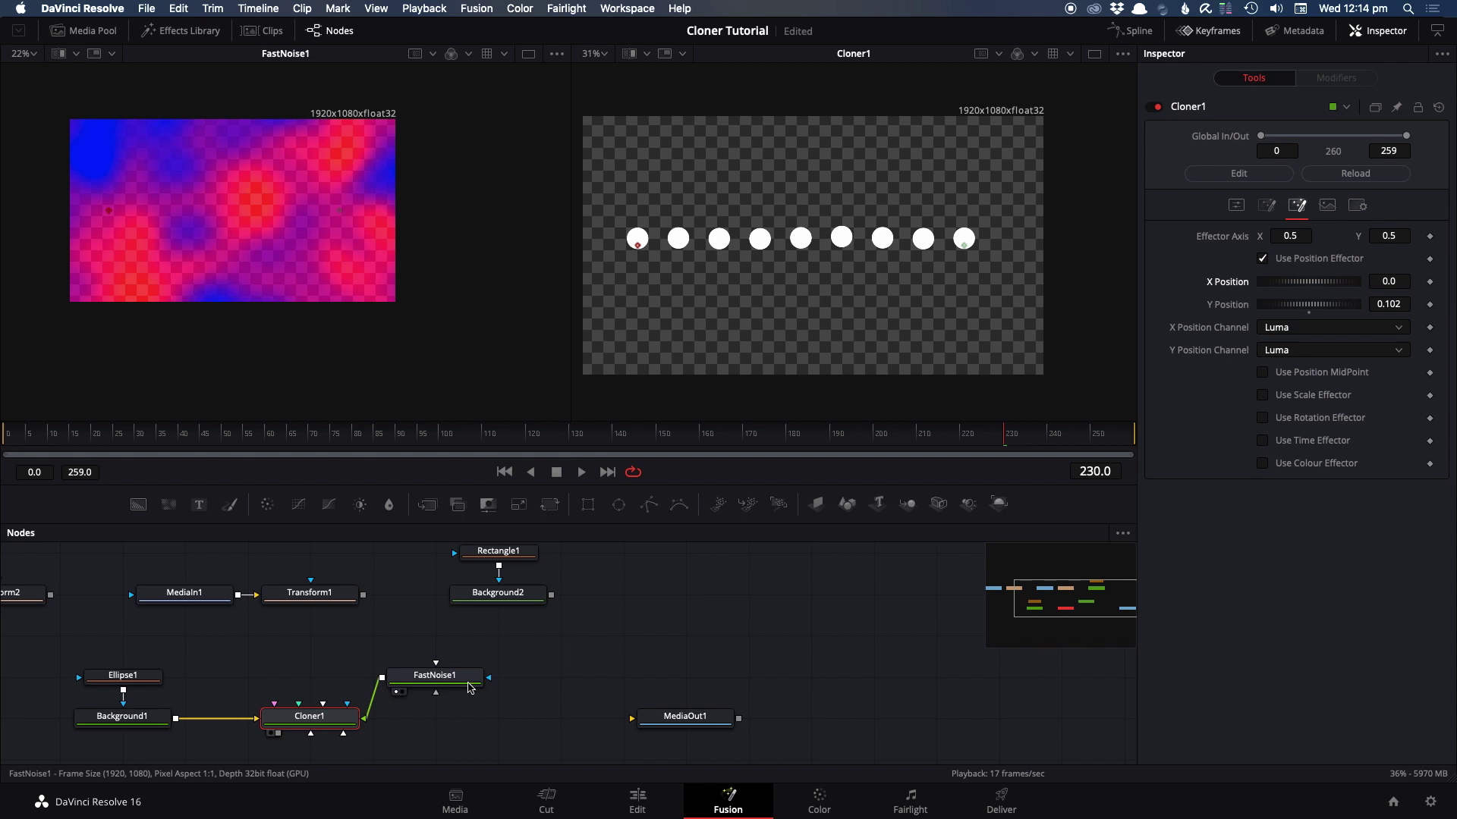
- Change FastNoise1's Color 1 to white and its Color 2 to black
{"action": "left_click", "coordinate": [468, 687]}
{"action": "left_click_drag", "start_coordinate": [1353, 333], "coordinate": [1258, 281]}
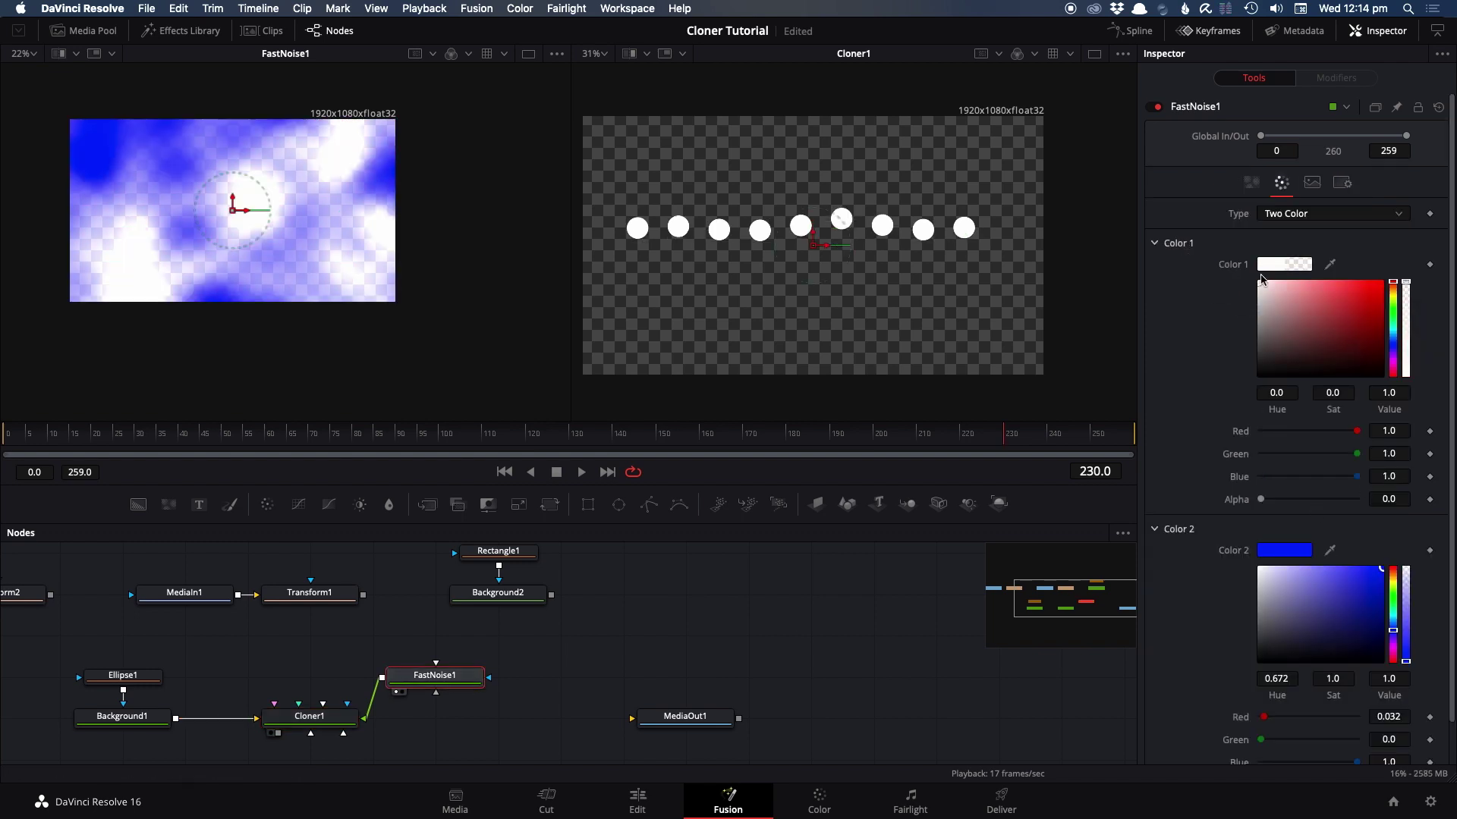
{"action": "left_click_drag", "start_coordinate": [1282, 602], "coordinate": [1258, 660]}
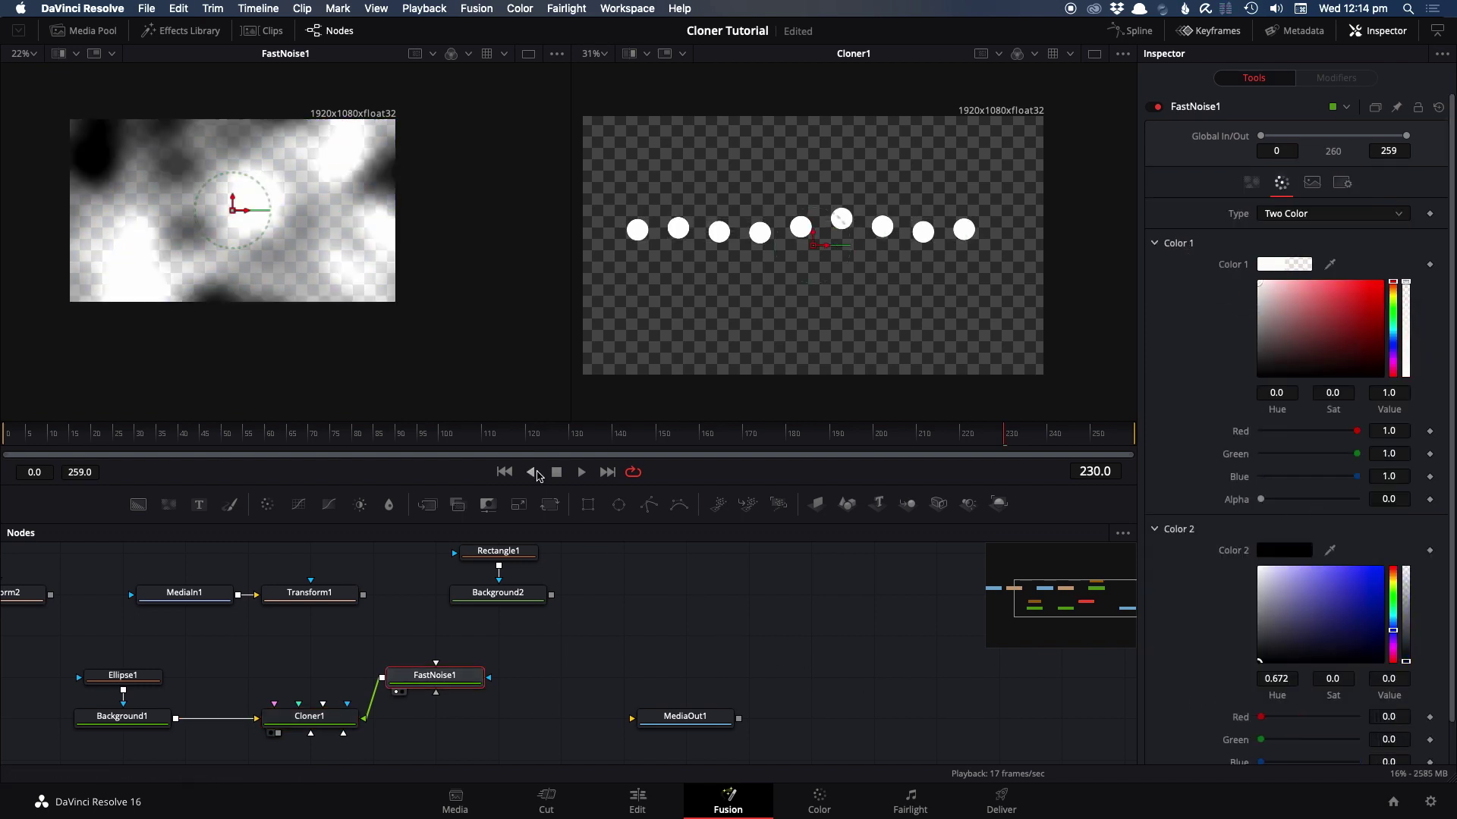
- Play back the animated clones and enable Use Position MidPoint on Cloner1
{"action": "left_click", "coordinate": [578, 474]}
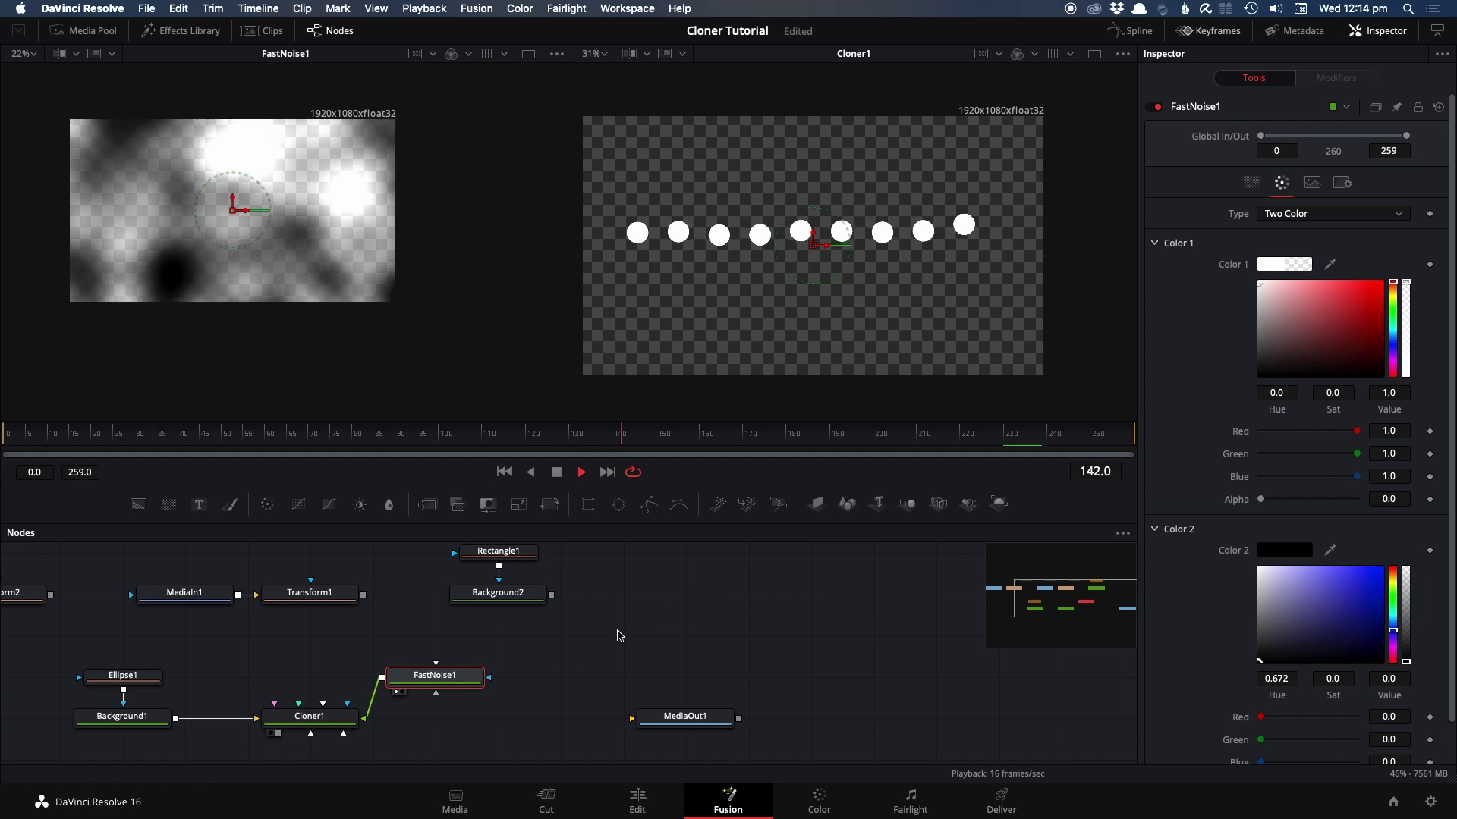
{"action": "left_click", "coordinate": [327, 716]}
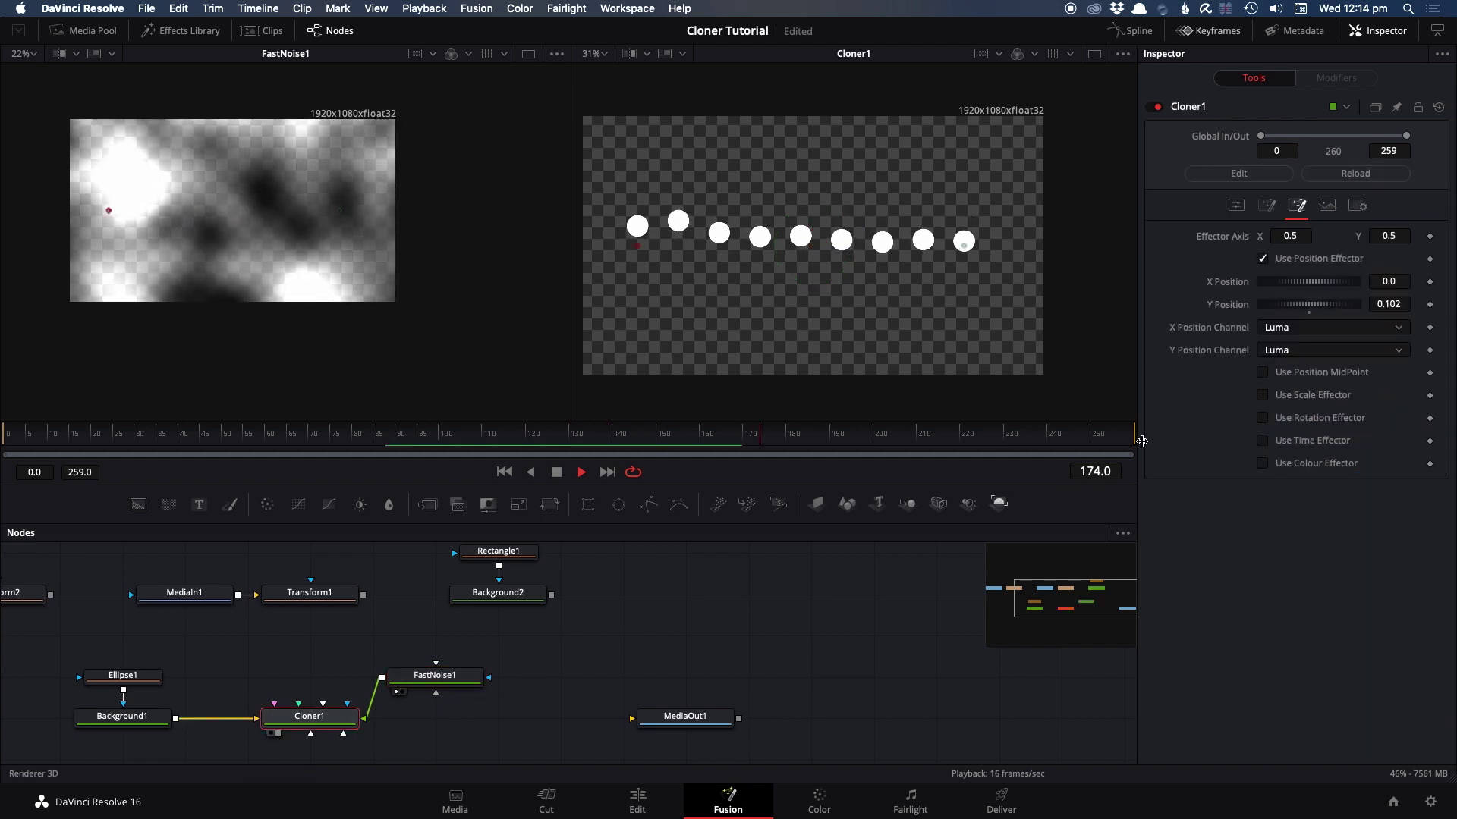
{"action": "left_click", "coordinate": [1292, 376]}
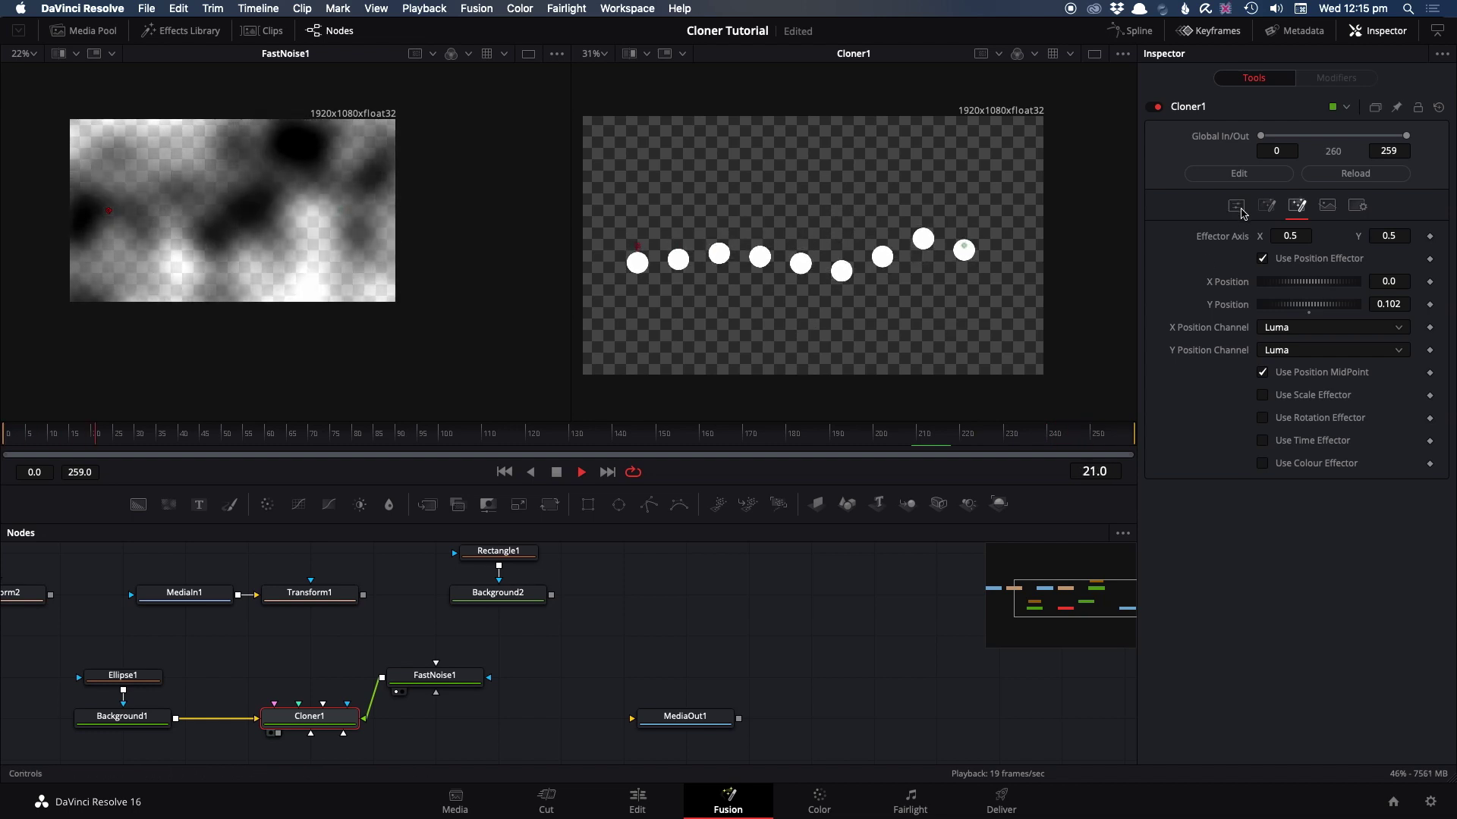
- Switch Cloner1 to Radial mode with an X Radius of about 0.173 and a Size of 1.25
{"action": "left_click", "coordinate": [1240, 211]}
{"action": "left_click", "coordinate": [1286, 236]}
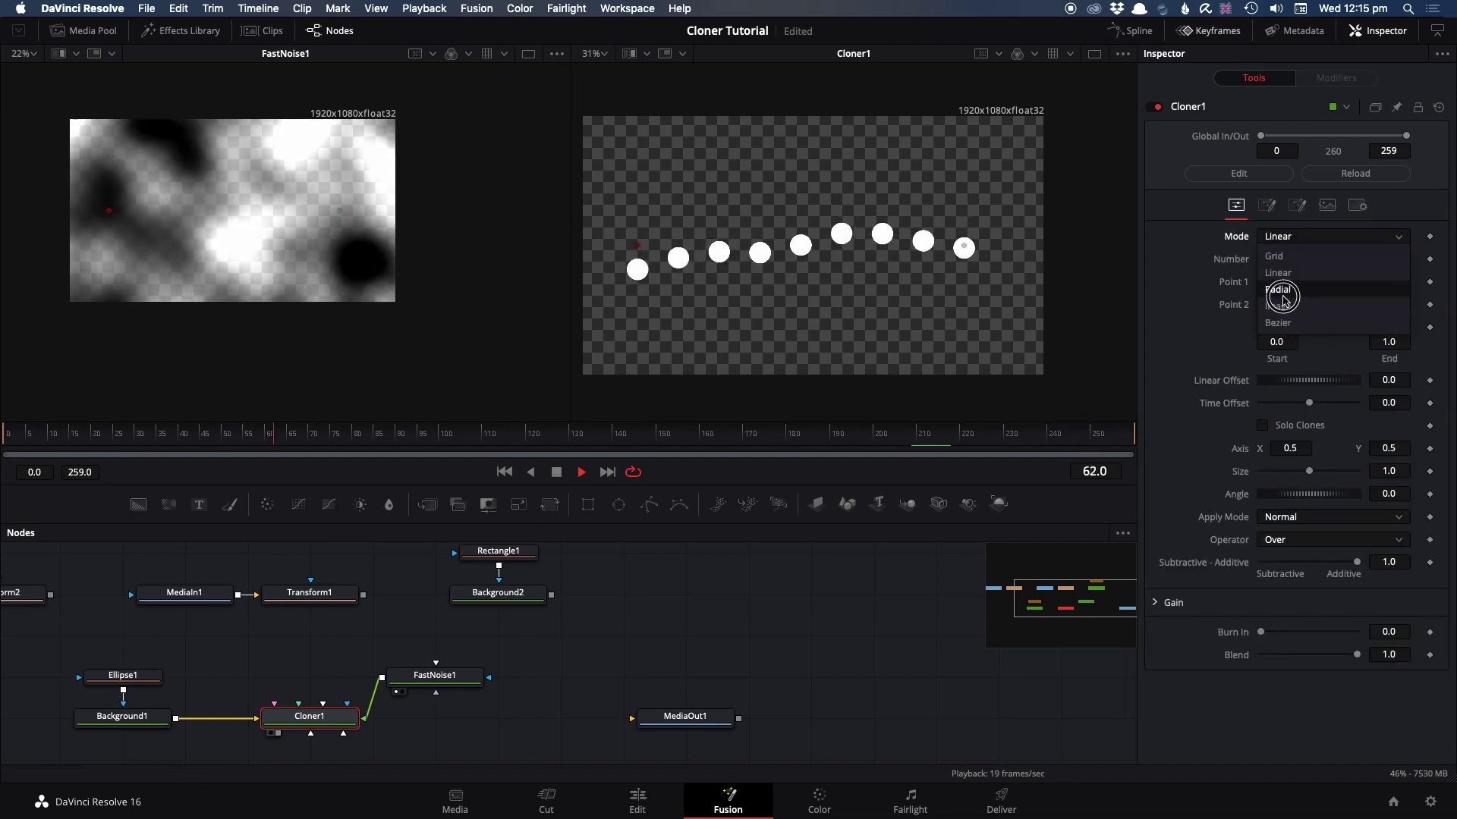
{"action": "left_click", "coordinate": [1280, 291]}
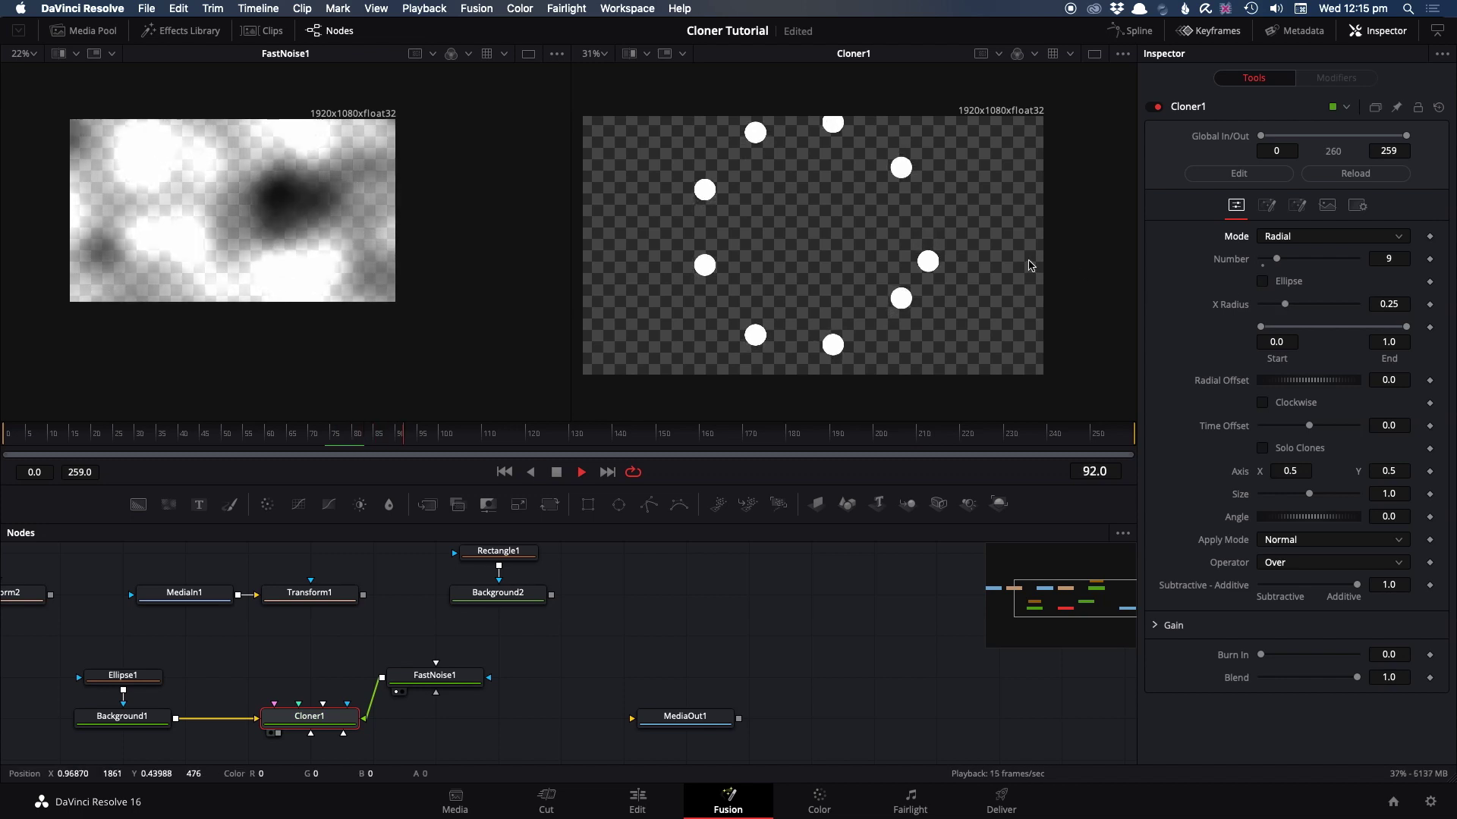
{"action": "left_click_drag", "start_coordinate": [1283, 305], "coordinate": [1277, 306]}
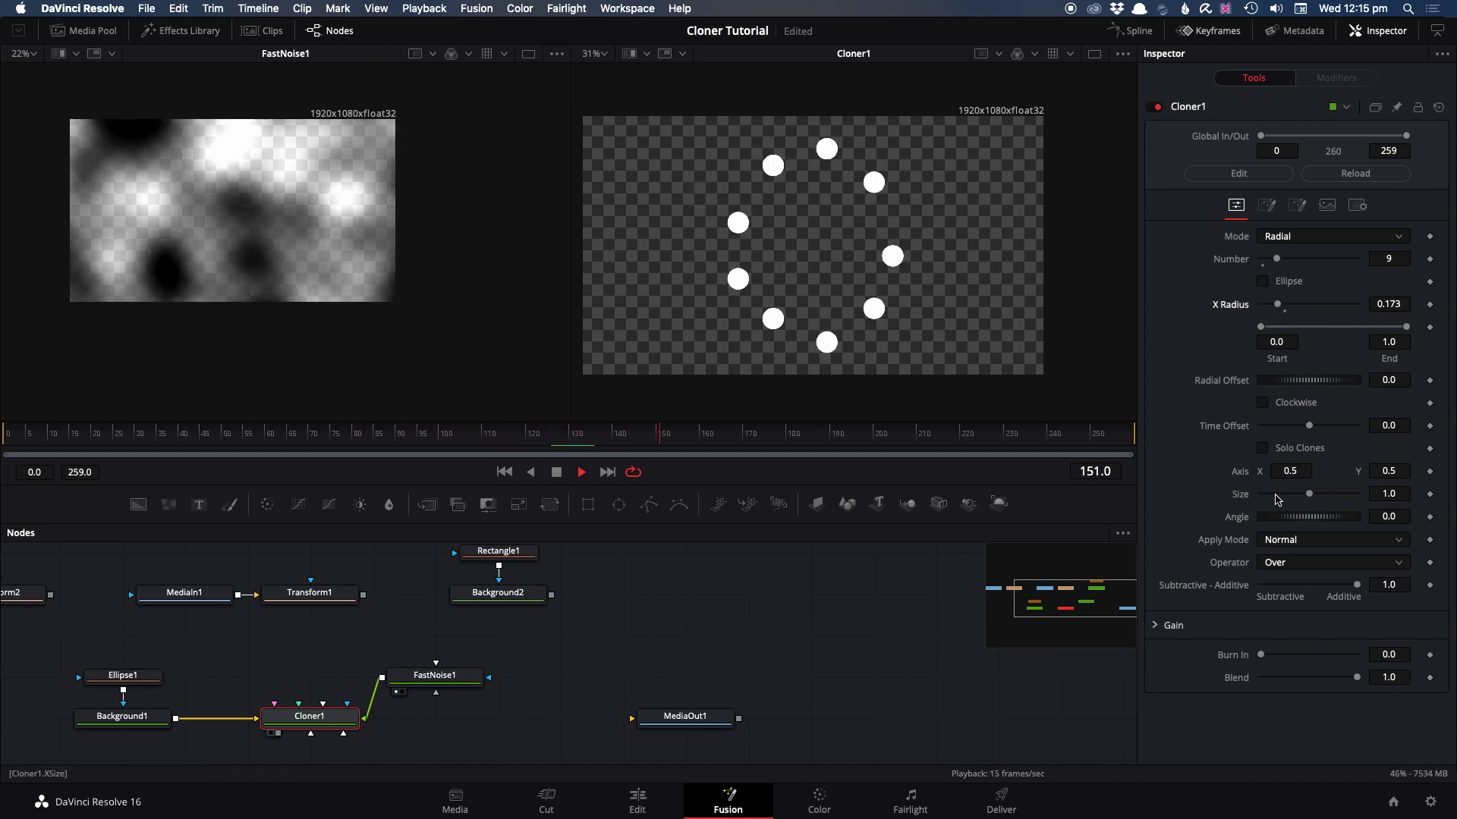
{"action": "left_click_drag", "start_coordinate": [1311, 496], "coordinate": [1313, 497]}
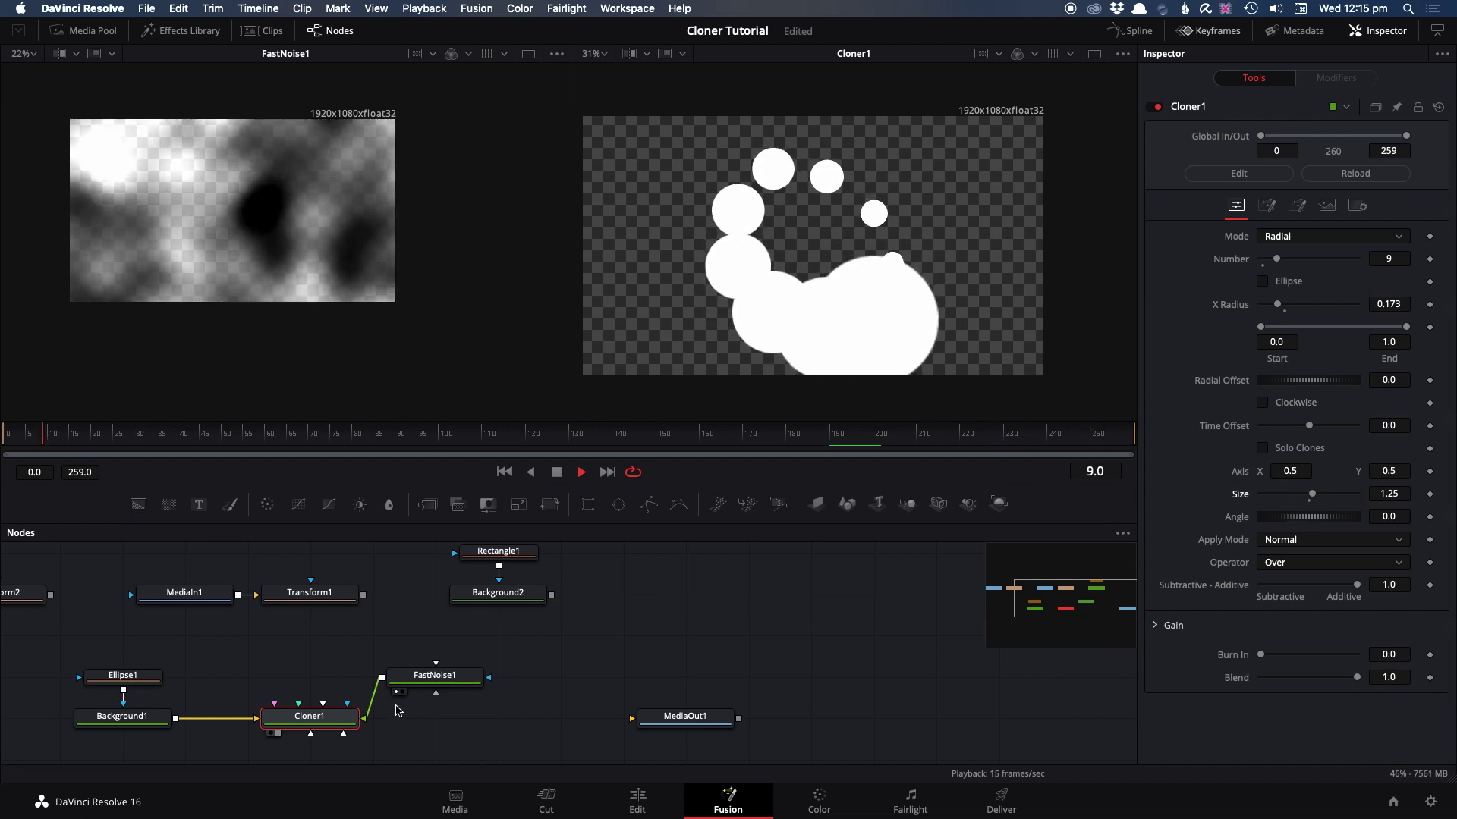
- Return Cloner1 to Linear mode and compare the clone motion with Use Position MidPoint off and on, leaving it enabled
{"action": "left_click", "coordinate": [1314, 236]}
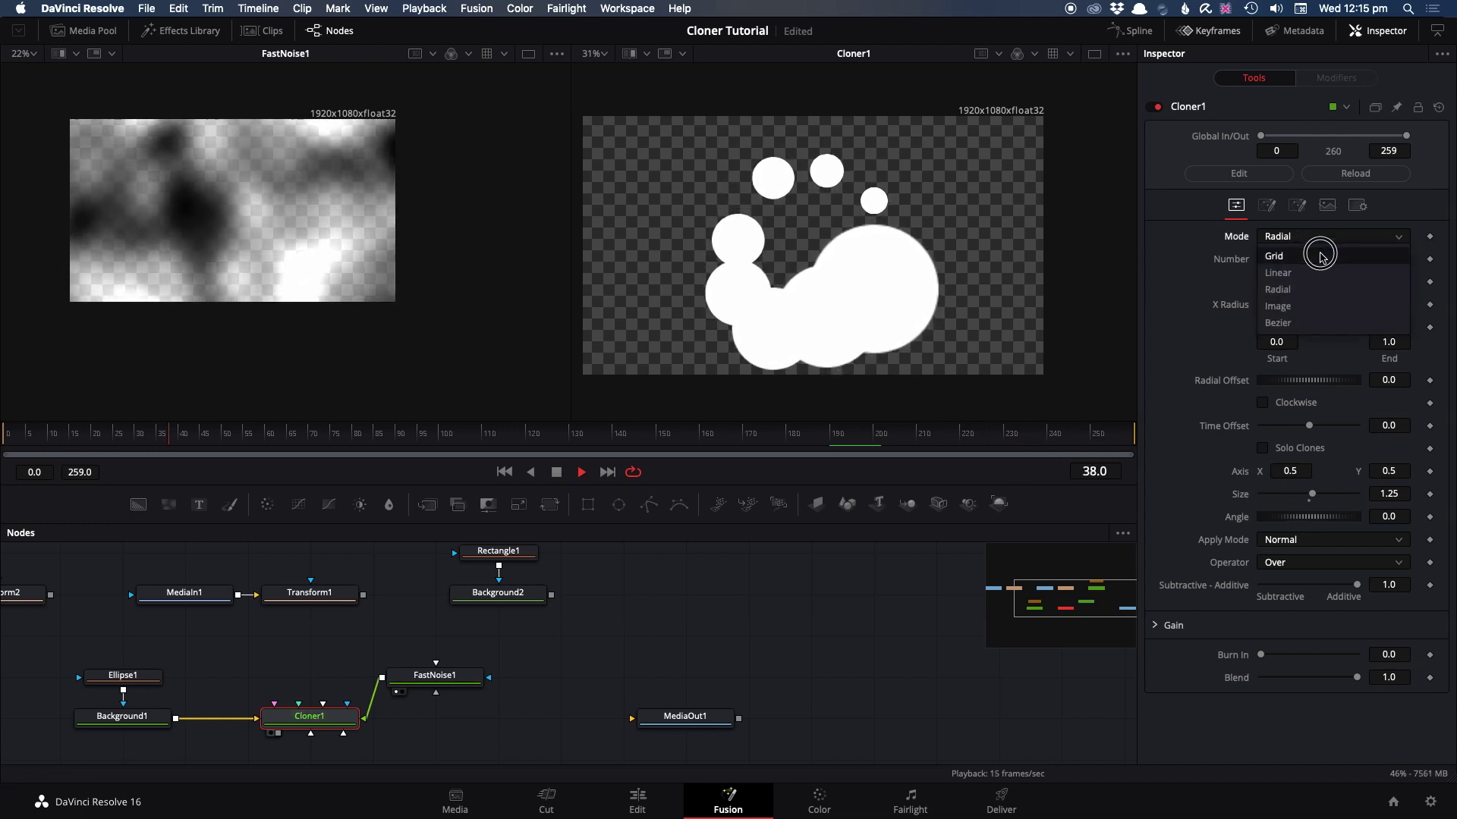
{"action": "left_click", "coordinate": [1316, 272]}
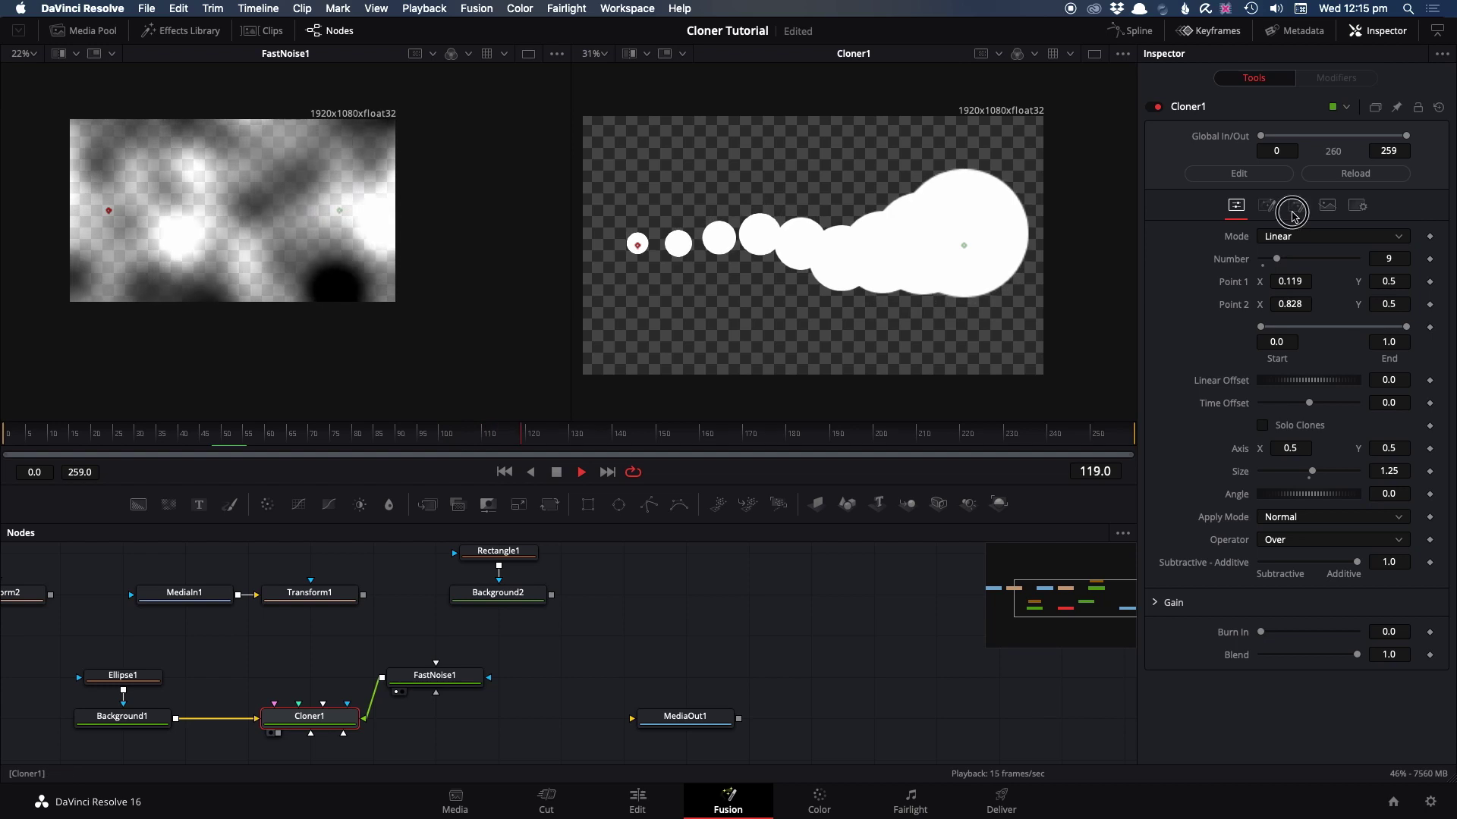
{"action": "left_click", "coordinate": [1297, 204]}
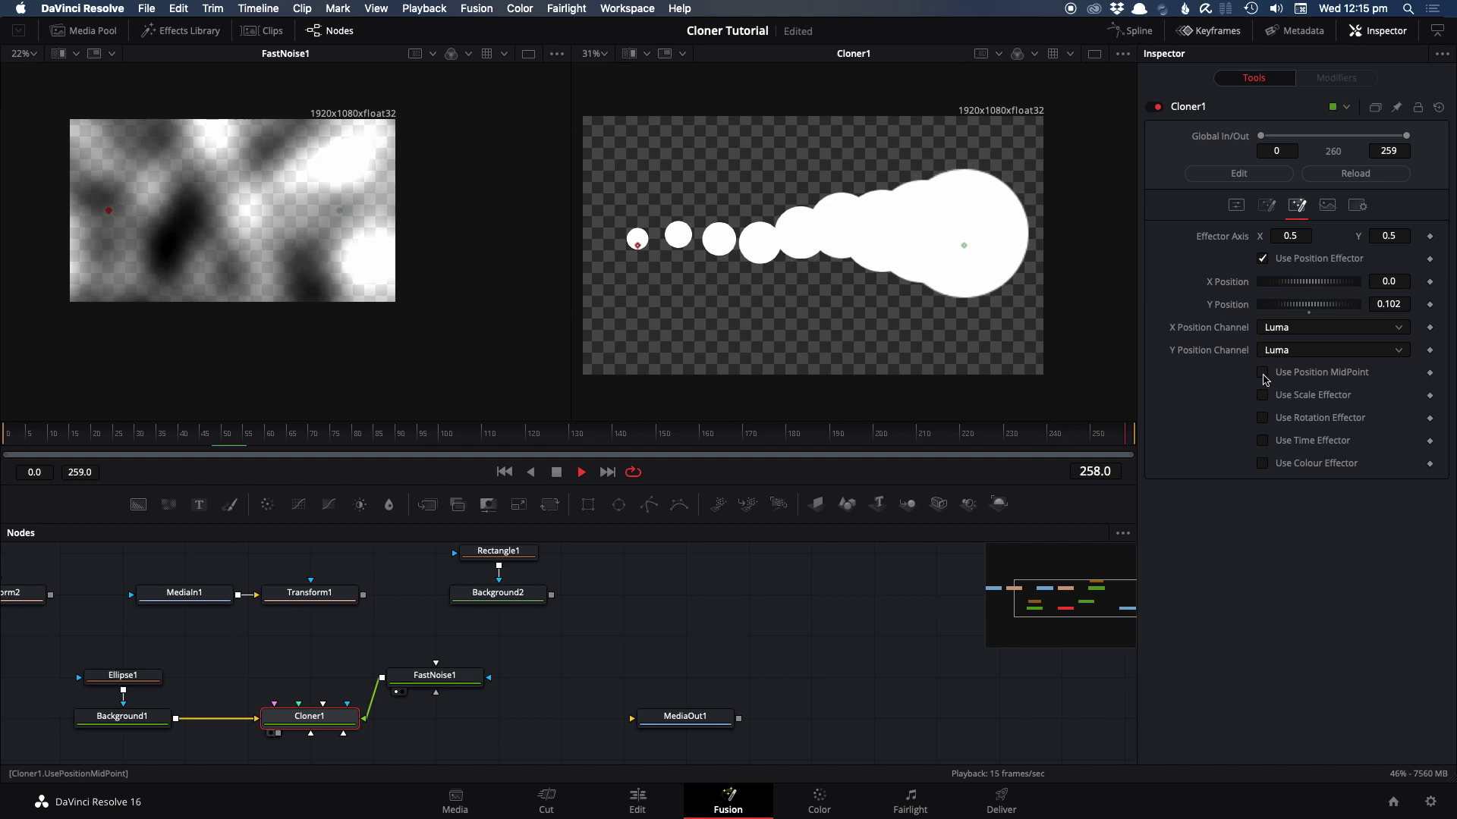
{"action": "left_click", "coordinate": [1264, 373]}
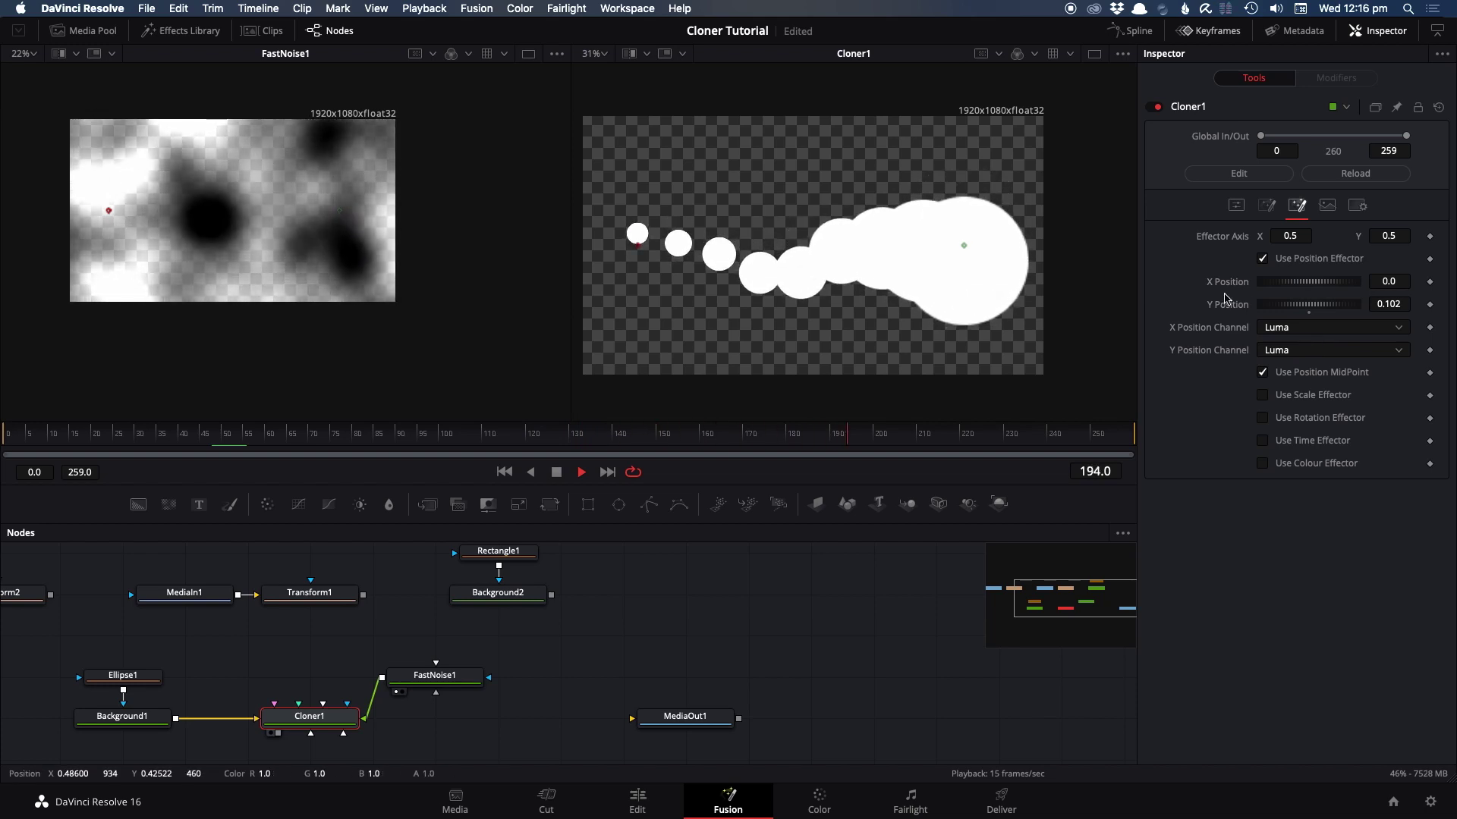
{"action": "left_click", "coordinate": [1236, 205]}
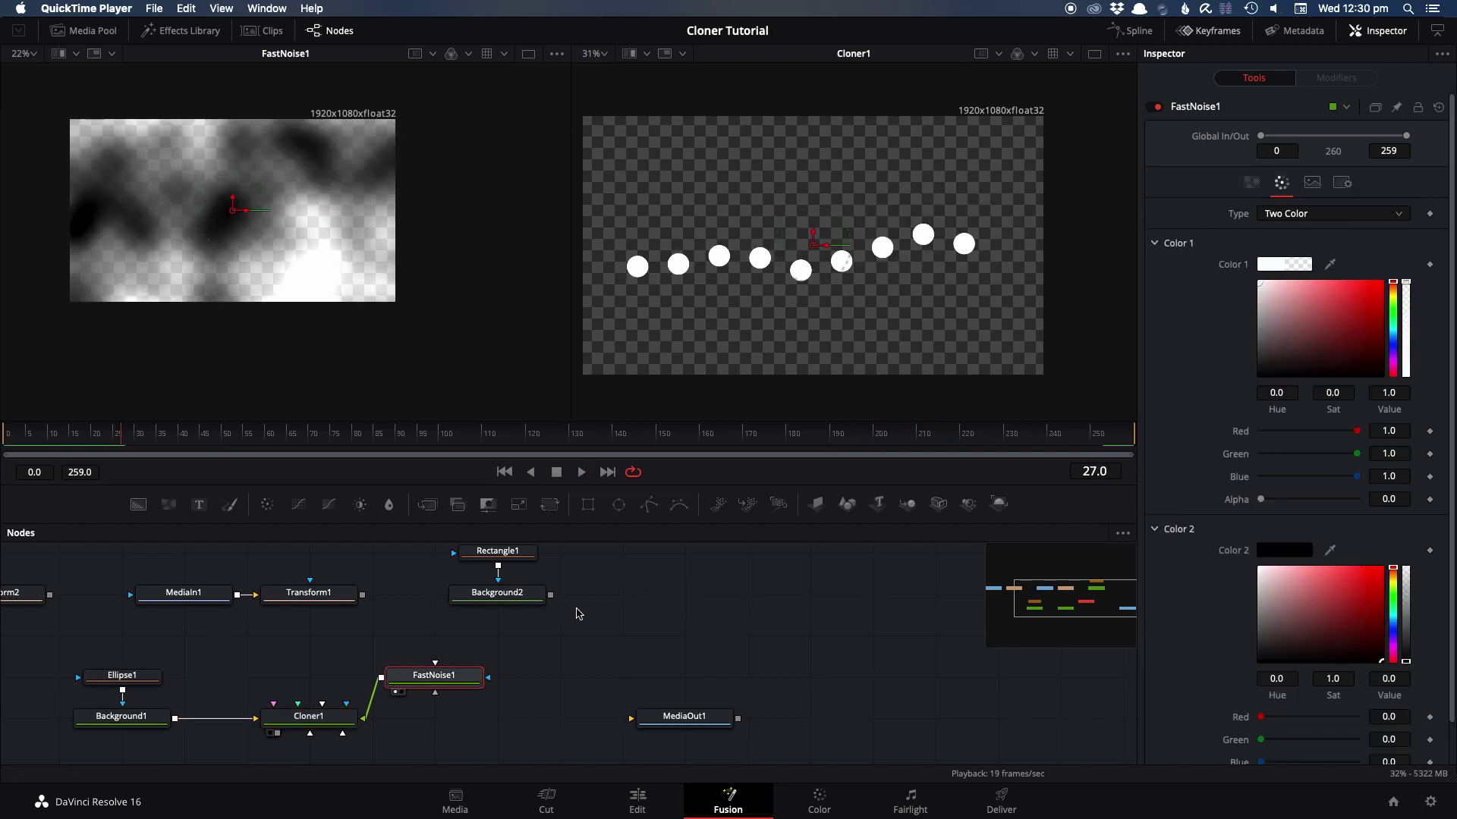
- Display Background2 in the first viewer and delete its Rectangle1 mask
{"action": "left_click", "coordinate": [527, 604]}
{"action": "key", "text": "1"}
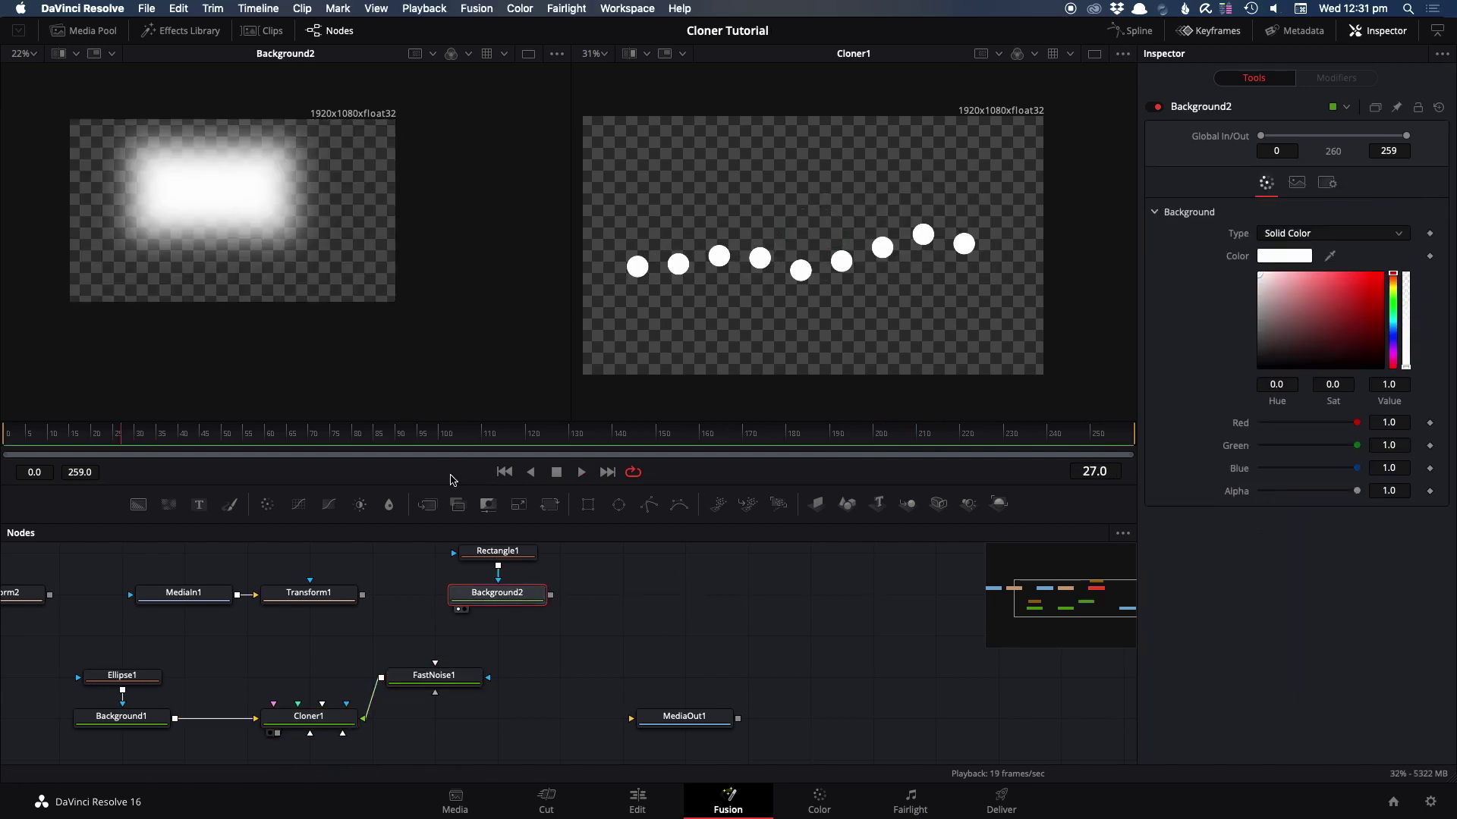
{"action": "scroll", "coordinate": [514, 558], "scroll_direction": "up", "scroll_amount": 2}
{"action": "left_click", "coordinate": [515, 581]}
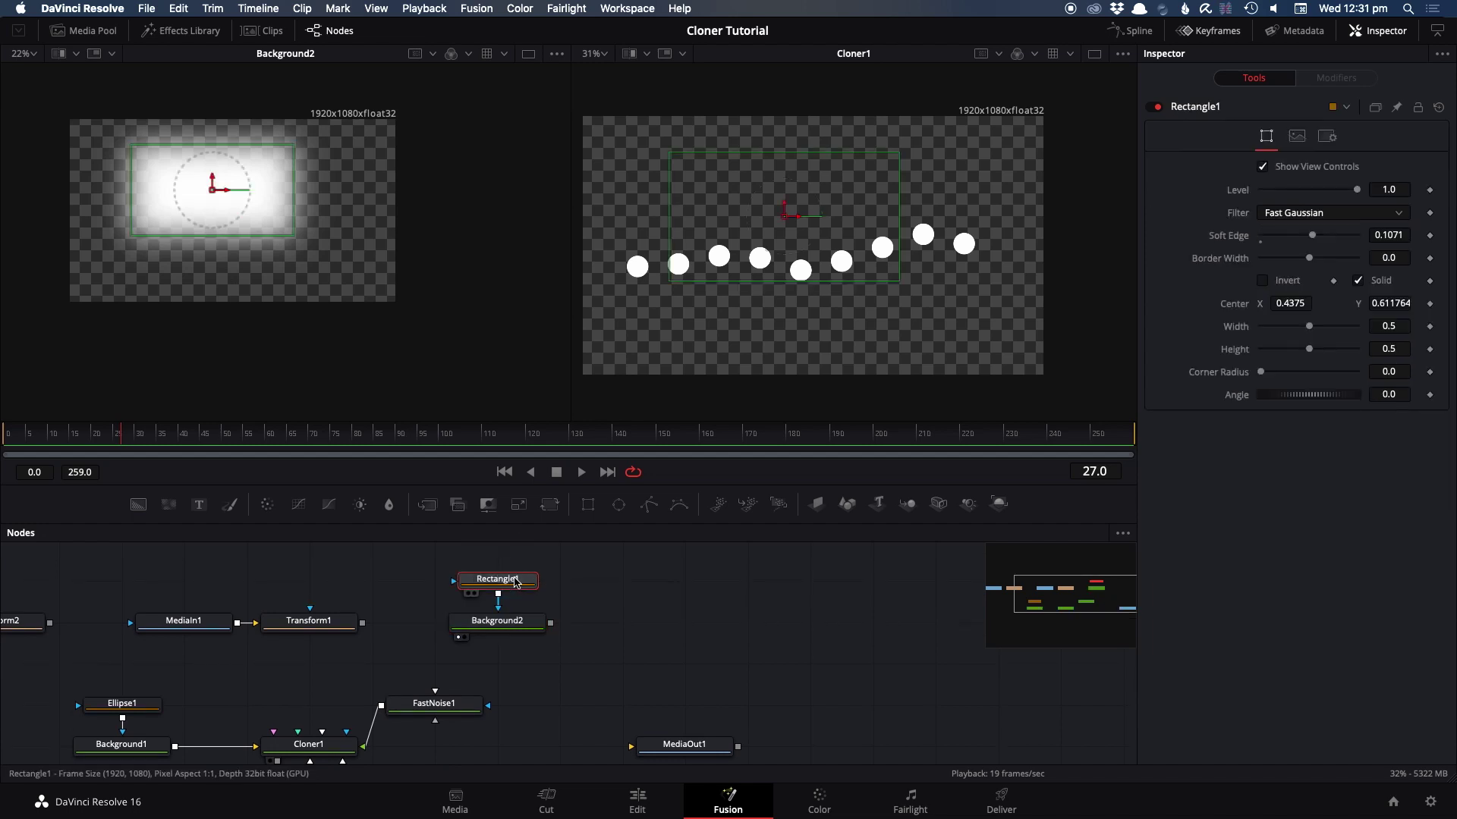
{"action": "key", "text": "Delete"}
- Change Background2's type to Gradient and set its Repeat mode to Ping-Pong
{"action": "left_click", "coordinate": [521, 618]}
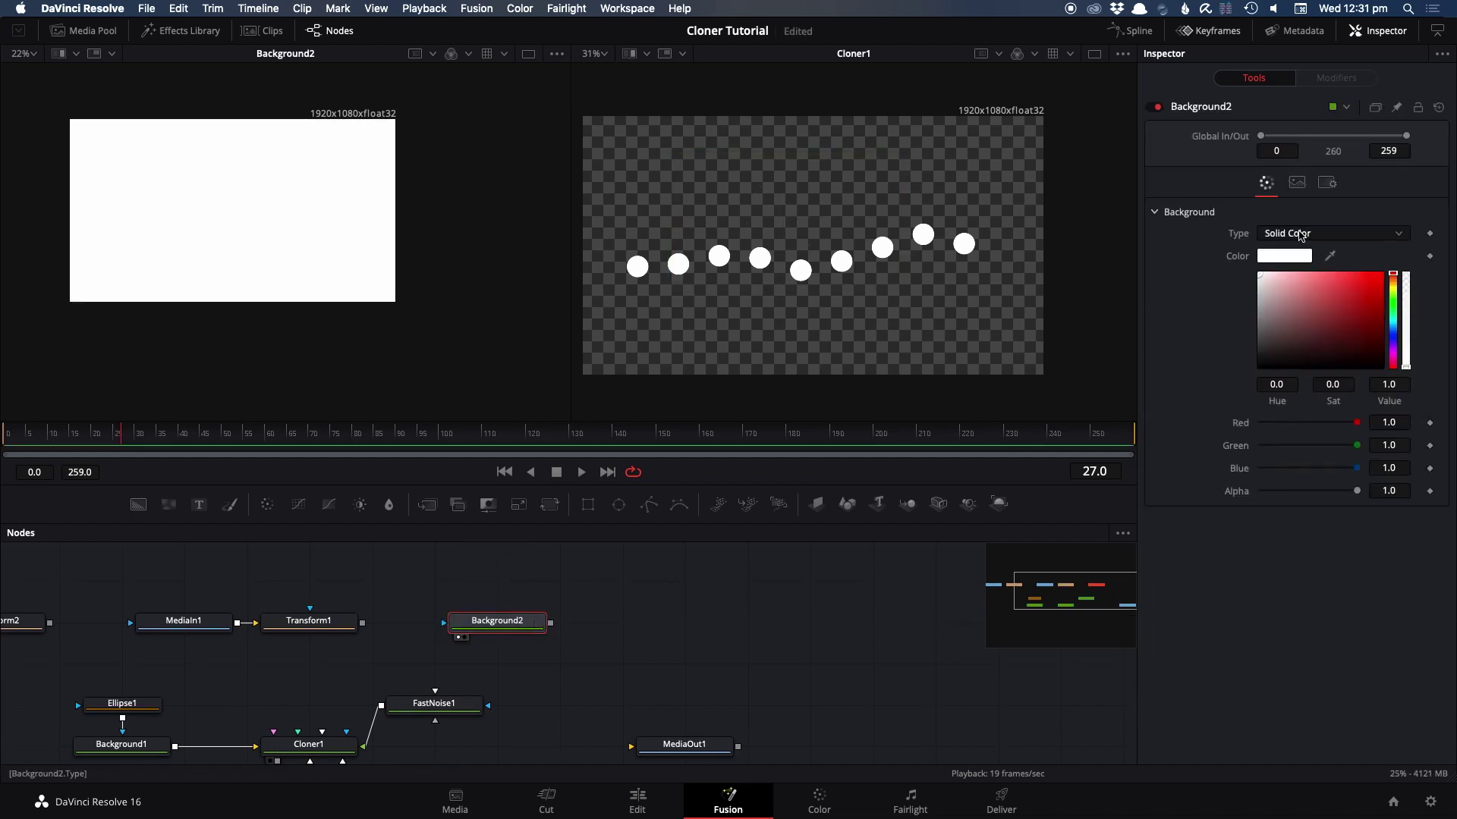
{"action": "left_click", "coordinate": [1300, 236]}
{"action": "left_click", "coordinate": [1282, 319]}
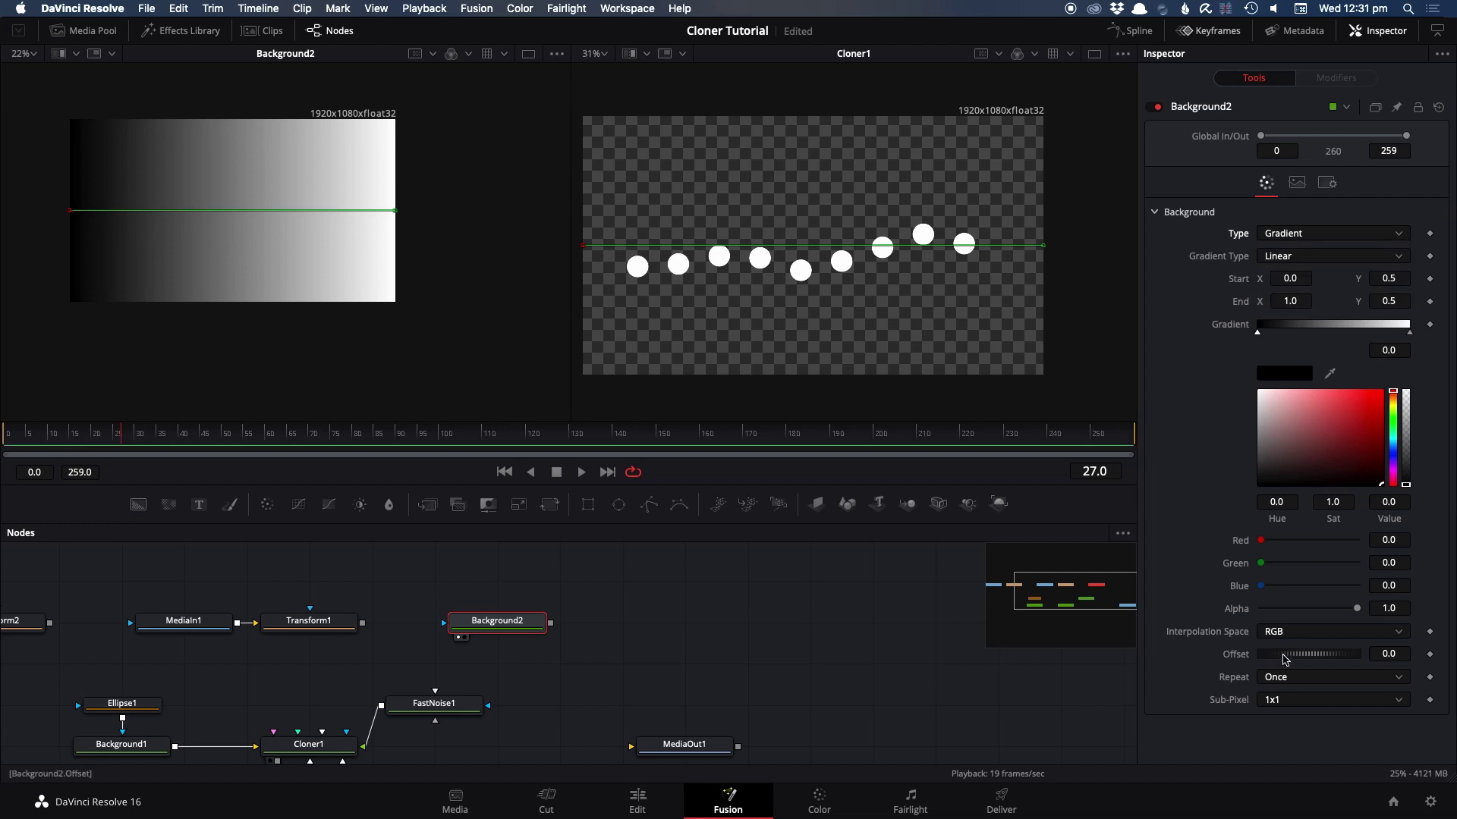
{"action": "left_click", "coordinate": [1295, 681]}
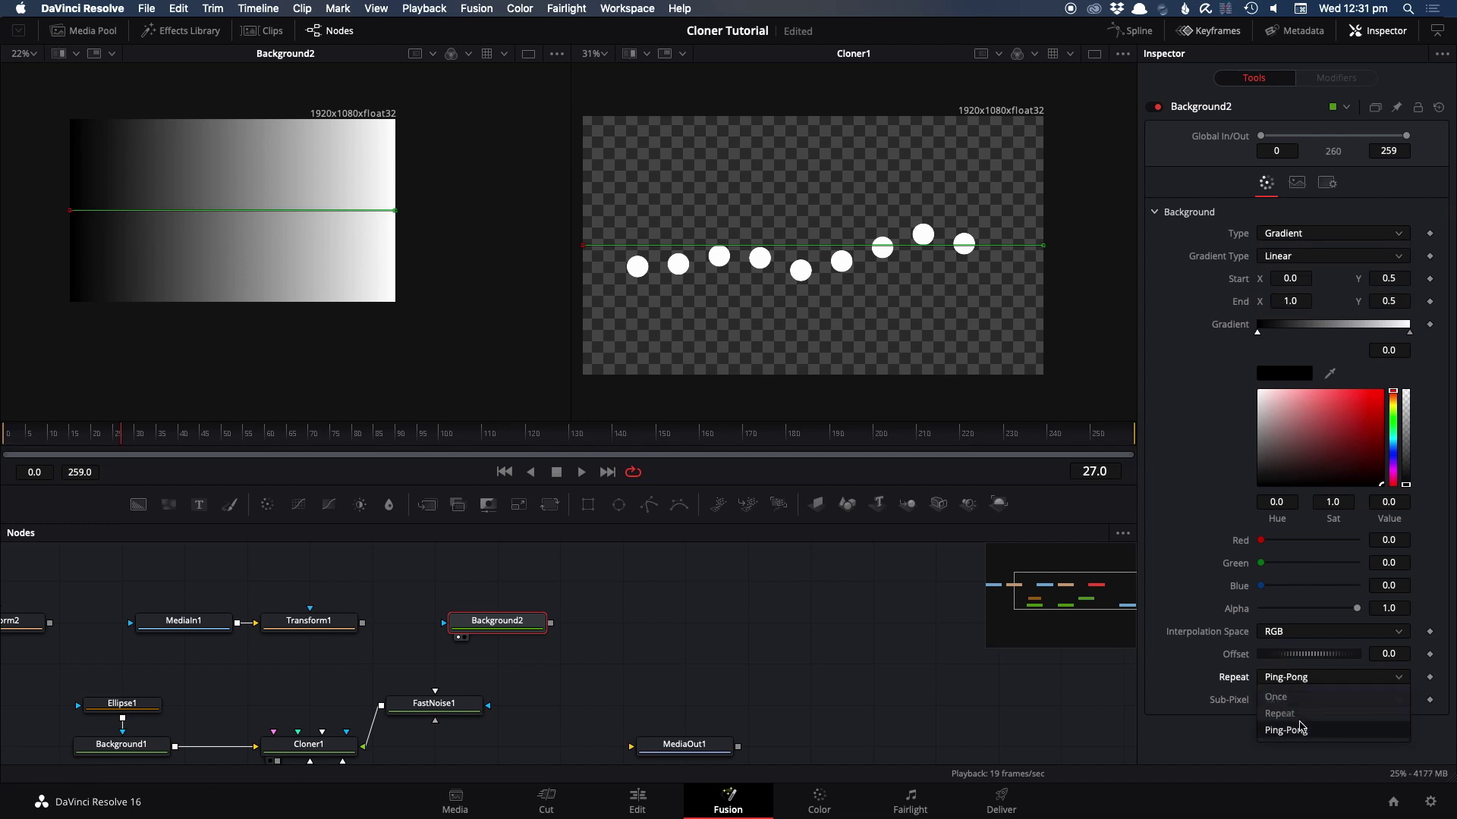
- Animate the Offset of Background2's gradient with the expression time/25 and start playback
{"action": "left_click", "coordinate": [1302, 724]}
{"action": "mouse_move", "coordinate": [1312, 656]}
{"action": "left_mouse_down"}
{"action": "mouse_move", "coordinate": [1313, 671]}
{"action": "mouse_move", "coordinate": [1295, 660]}
{"action": "mouse_move", "coordinate": [1350, 668]}
{"action": "mouse_move", "coordinate": [1277, 669]}
{"action": "mouse_move", "coordinate": [1336, 669]}
{"action": "left_mouse_up"}
{"action": "left_click", "coordinate": [1402, 654]}
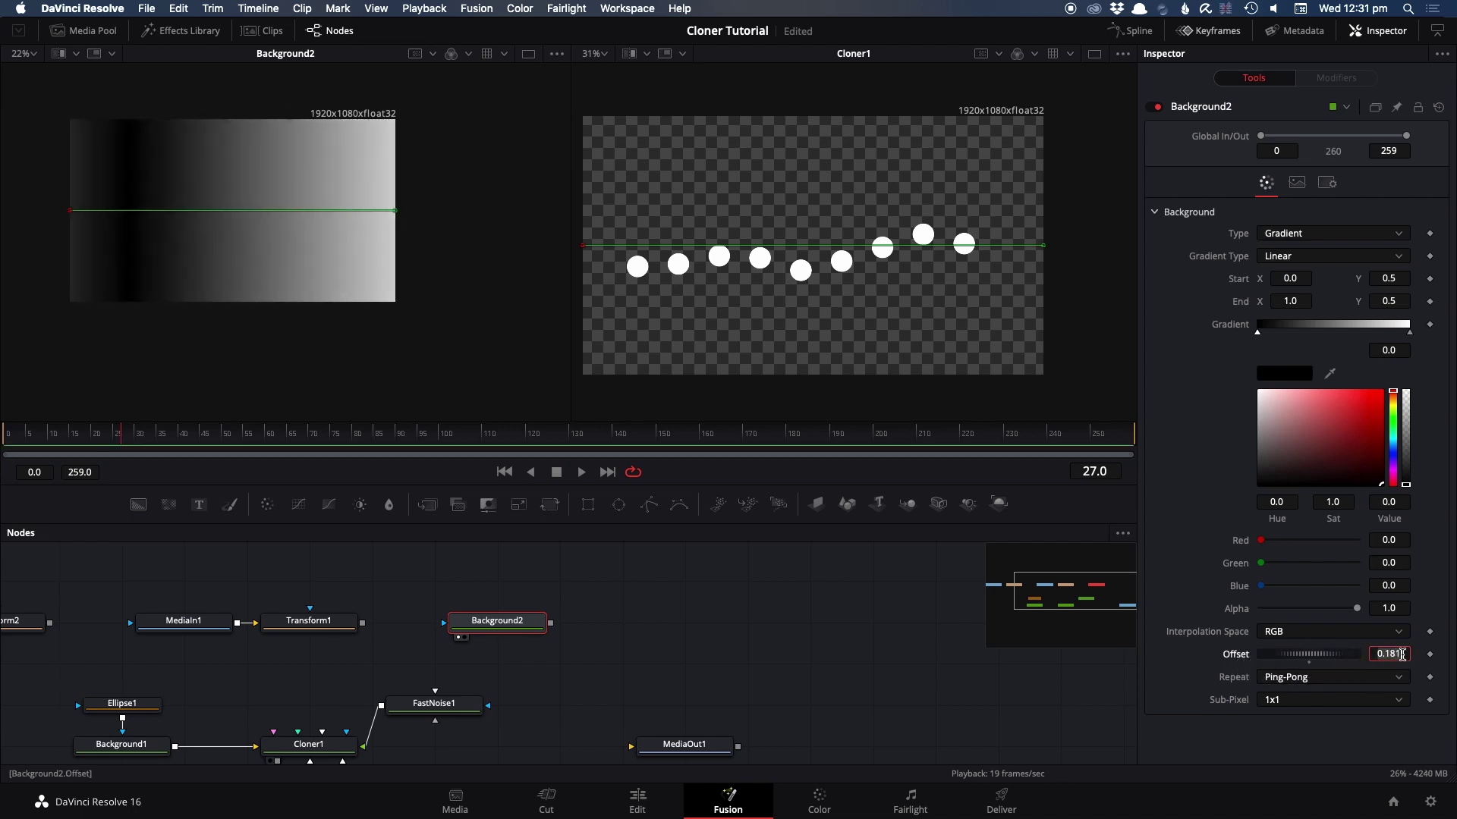
{"action": "type", "text": "="}
{"action": "key", "text": "Return"}
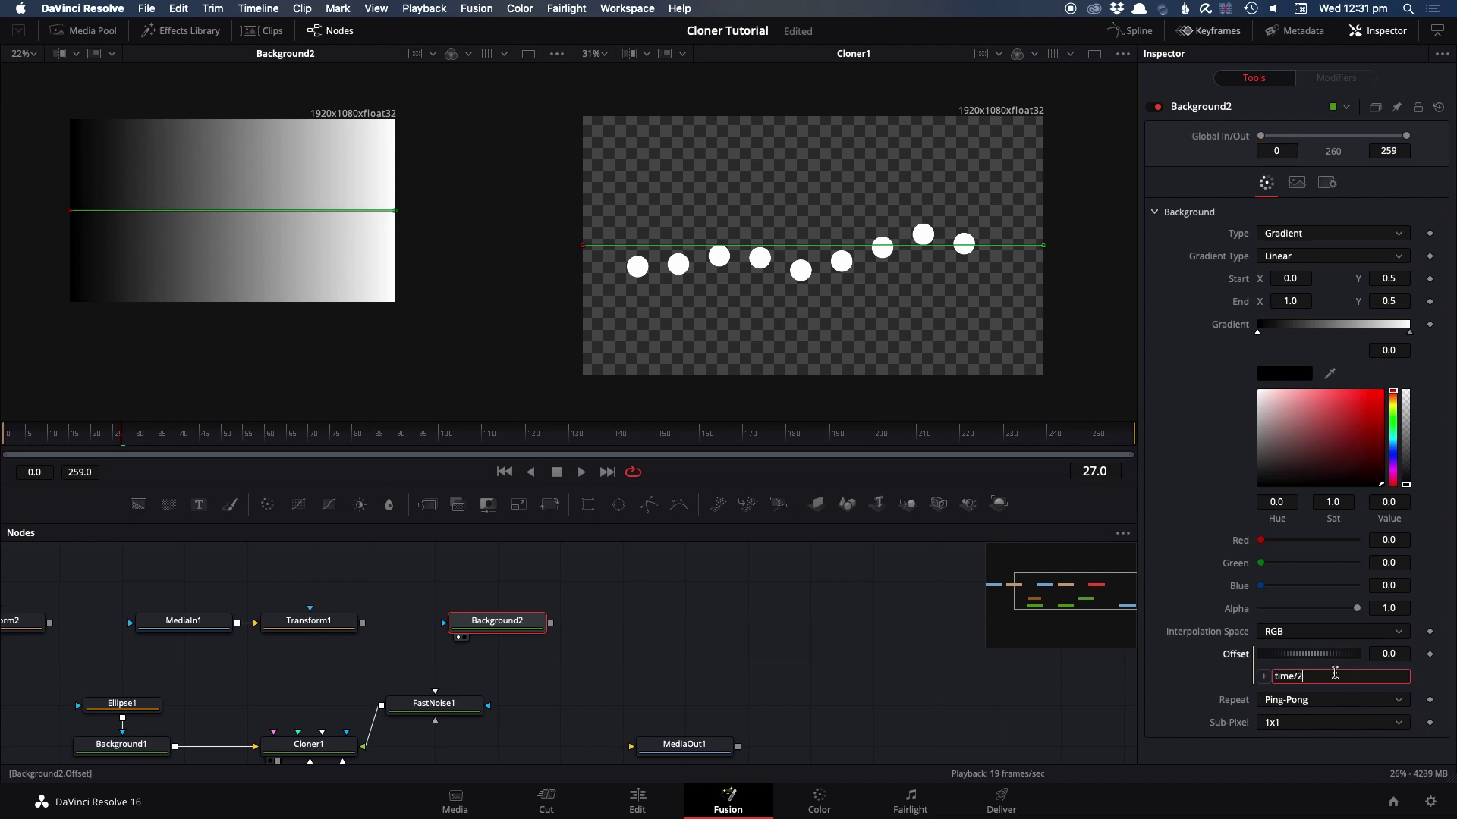
{"action": "type", "text": "time/25"}
{"action": "key", "text": "Return"}
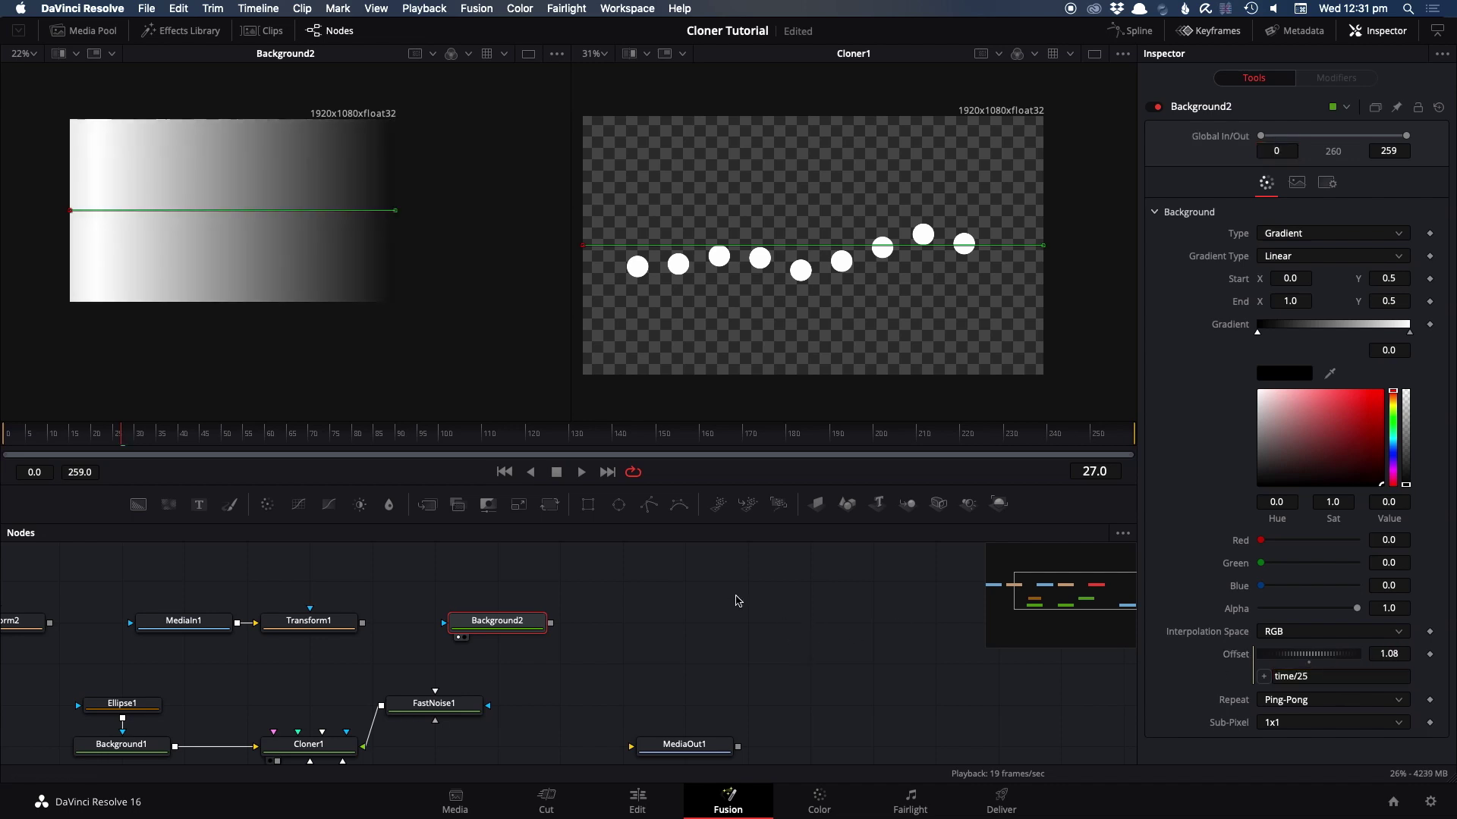
{"action": "left_click", "coordinate": [580, 472]}
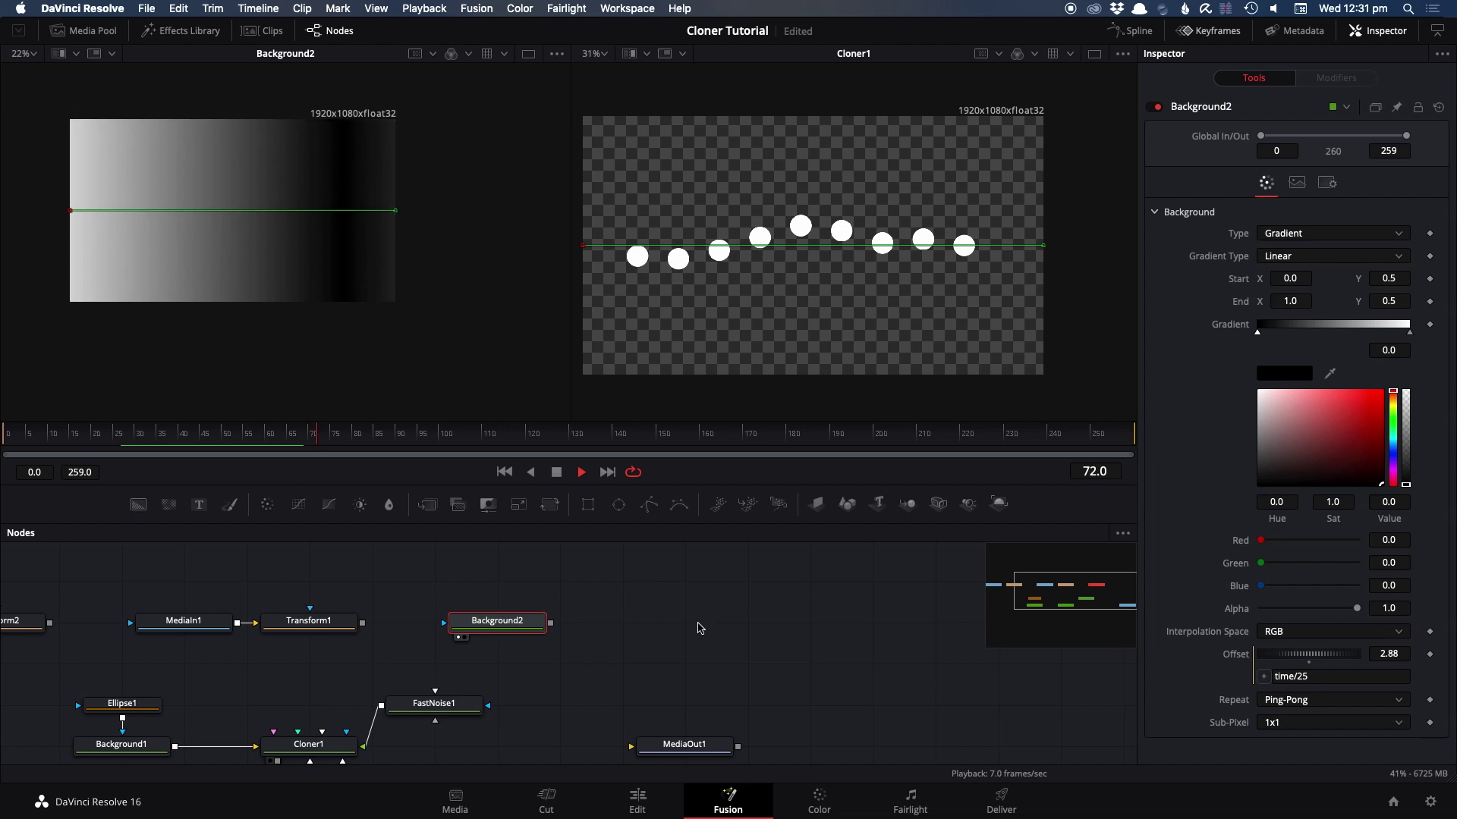
- Connect Background2's output to Cloner1's Position Effector input in place of FastNoise1
{"action": "scroll", "coordinate": [698, 628], "scroll_direction": "left", "scroll_amount": 4}
{"action": "scroll", "coordinate": [699, 628], "scroll_direction": "down", "scroll_amount": 2}
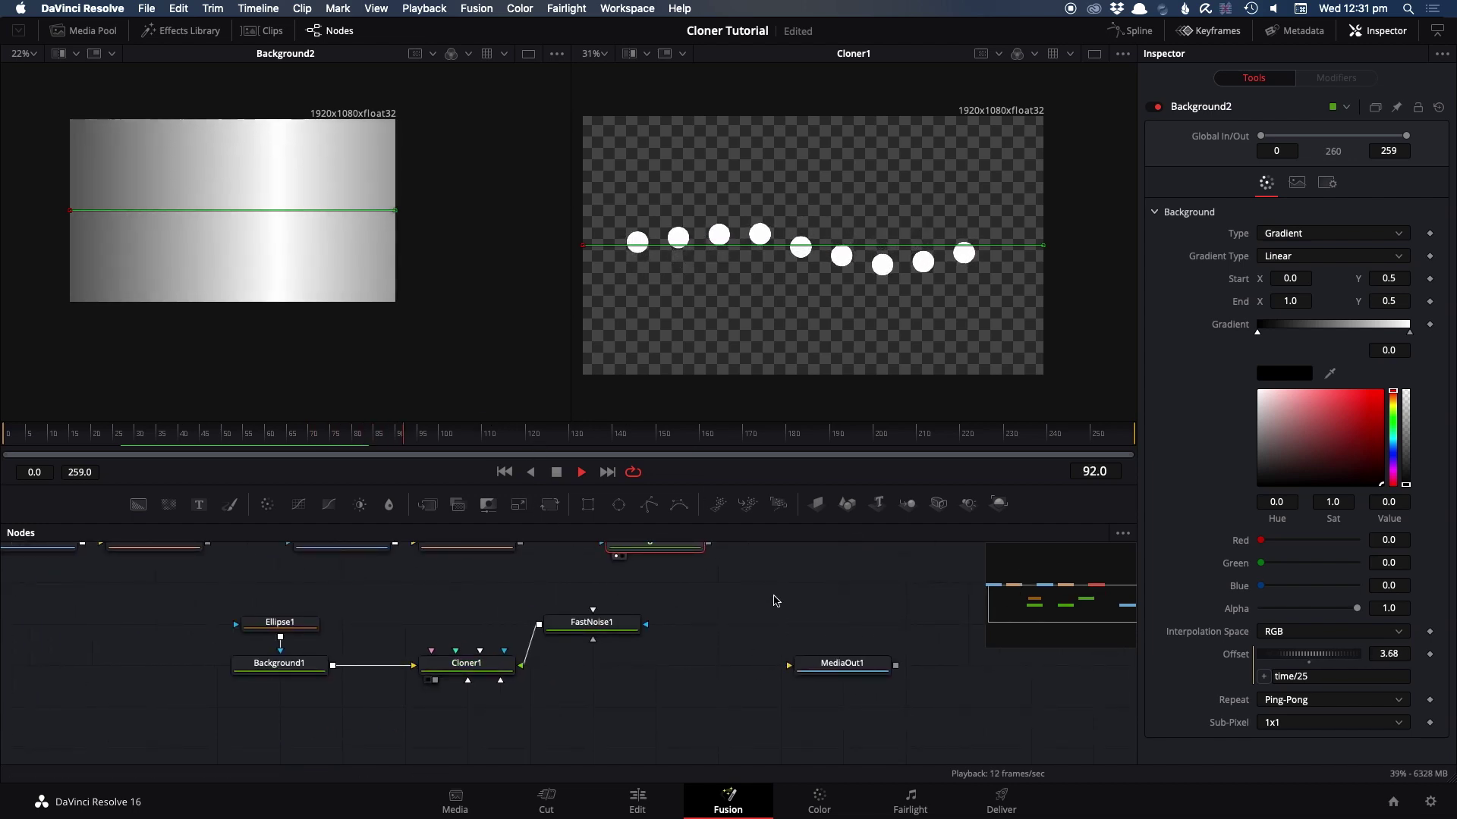
{"action": "scroll", "coordinate": [776, 601], "scroll_direction": "right", "scroll_amount": 3}
{"action": "scroll", "coordinate": [775, 601], "scroll_direction": "up", "scroll_amount": 2}
{"action": "left_click_drag", "start_coordinate": [658, 564], "coordinate": [401, 696]}
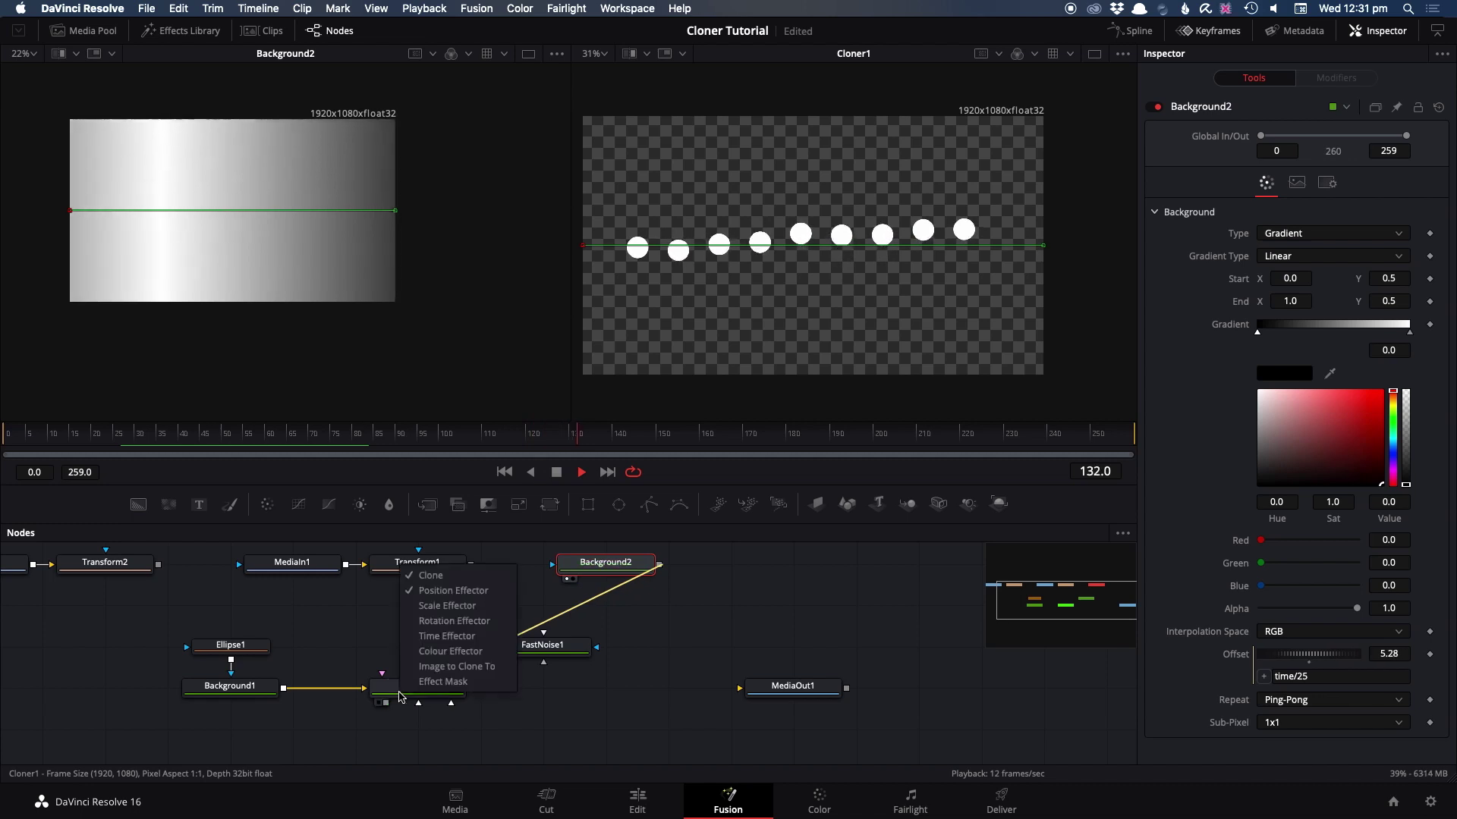
{"action": "left_click", "coordinate": [458, 592]}
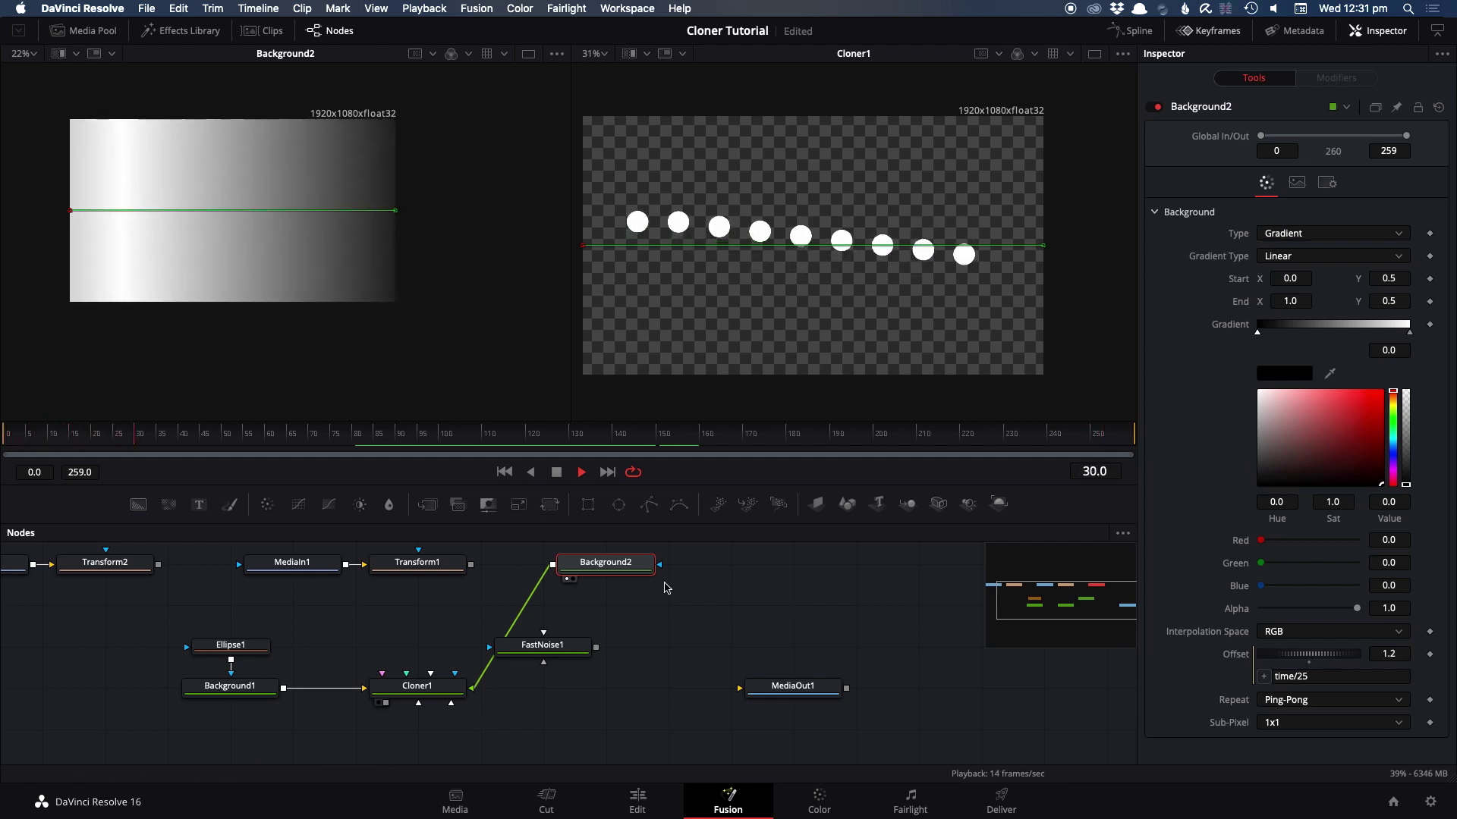
- Switch Cloner1 to Radial mode to preview the circular clones driven by the gradient
{"action": "left_click", "coordinate": [416, 685]}
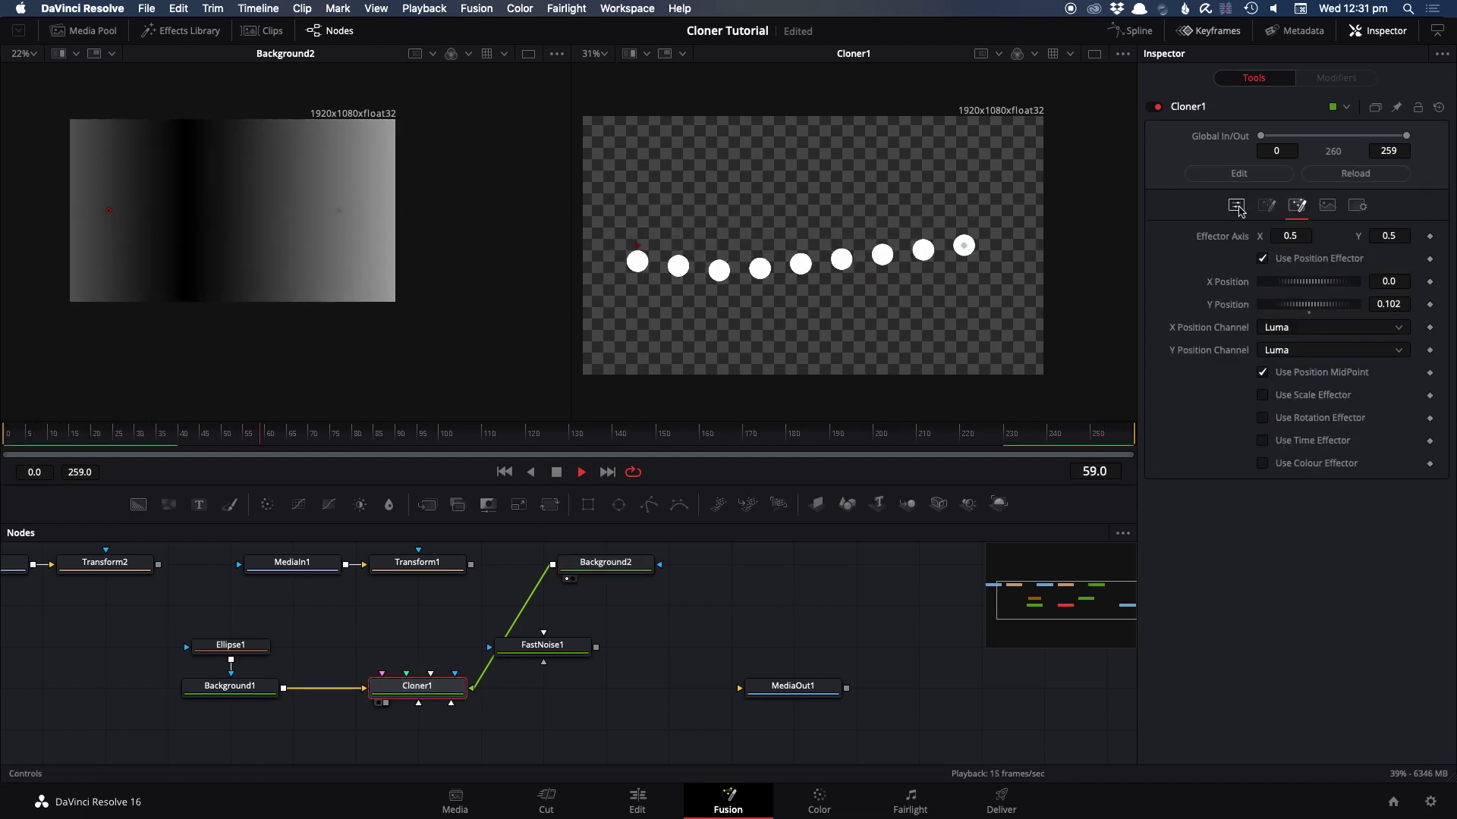
{"action": "left_click", "coordinate": [1236, 206]}
{"action": "left_click", "coordinate": [1287, 237]}
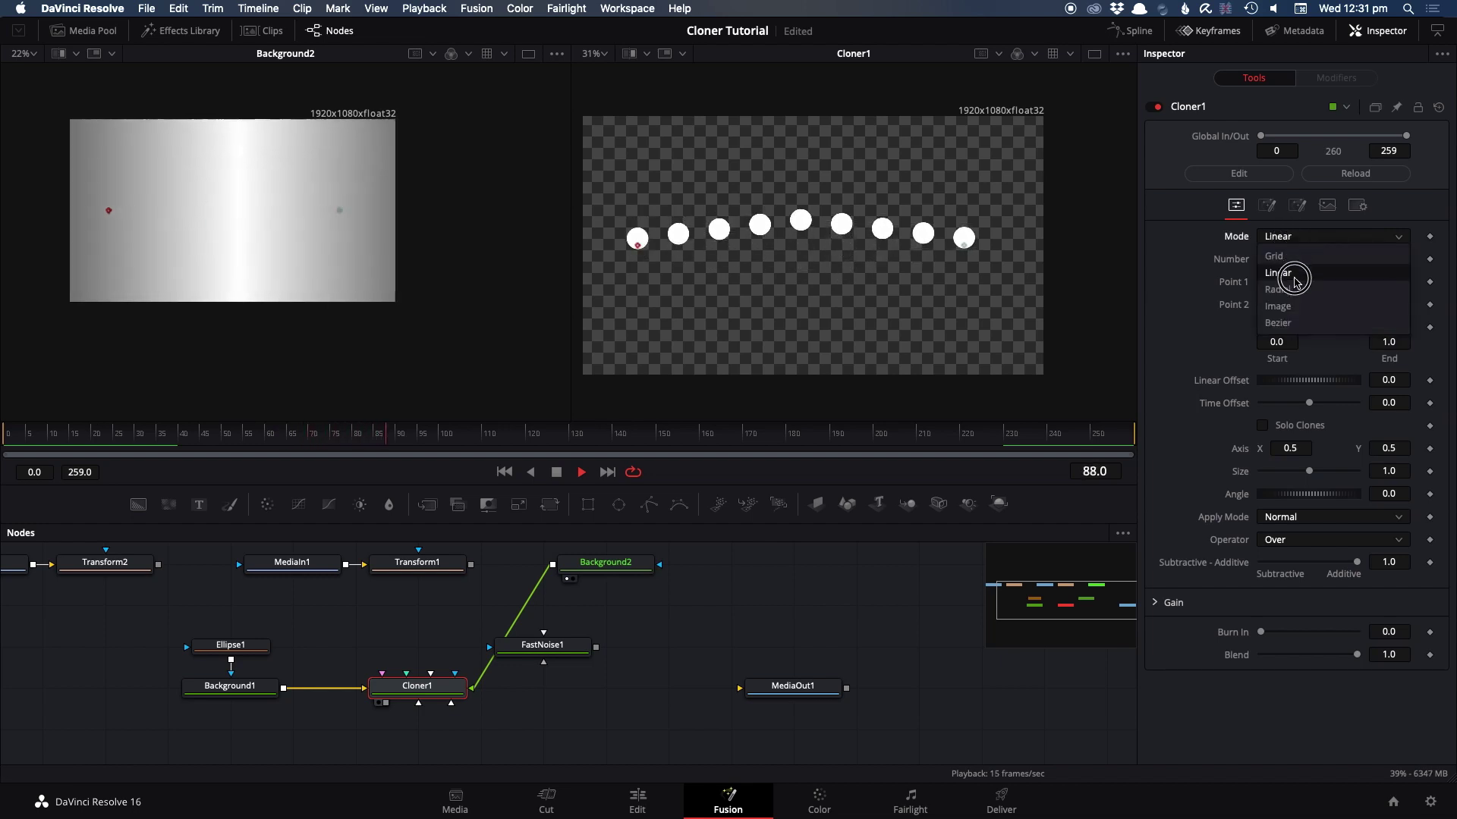
{"action": "left_click", "coordinate": [1285, 289]}
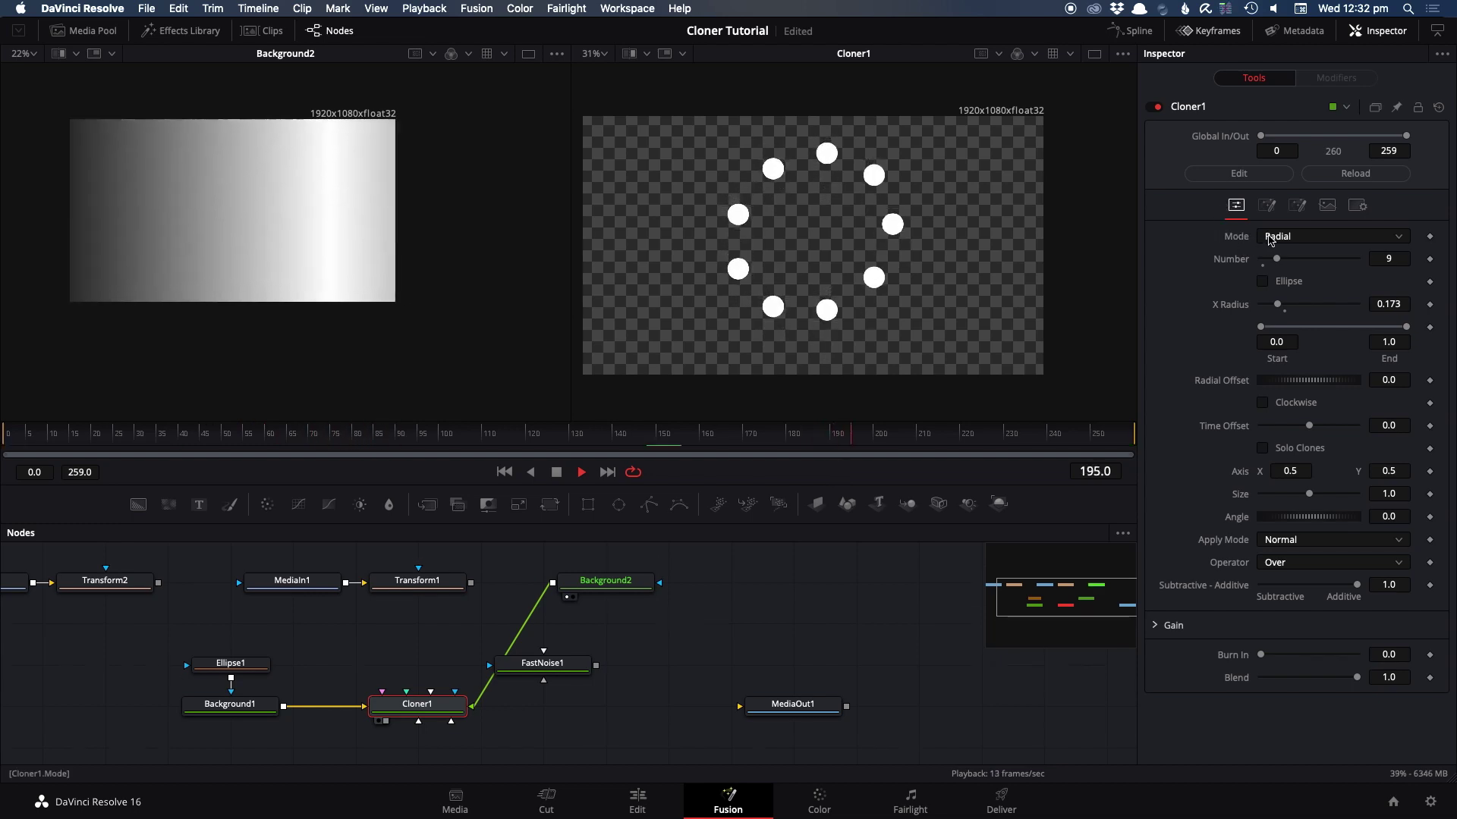
- Return Cloner1 to Linear mode and turn off Use Position MidPoint
{"action": "left_click", "coordinate": [1271, 237]}
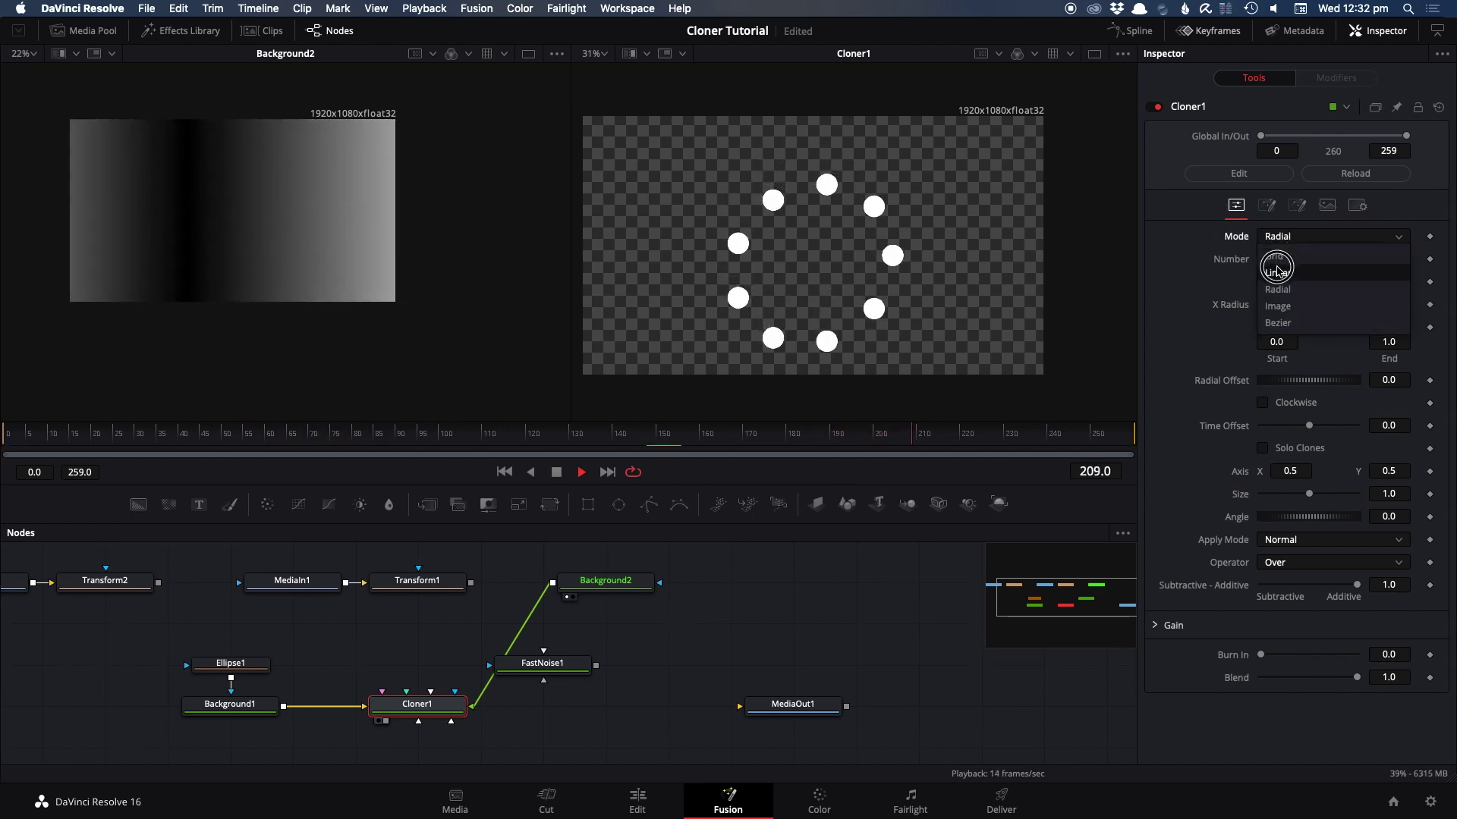
{"action": "left_click", "coordinate": [1277, 272]}
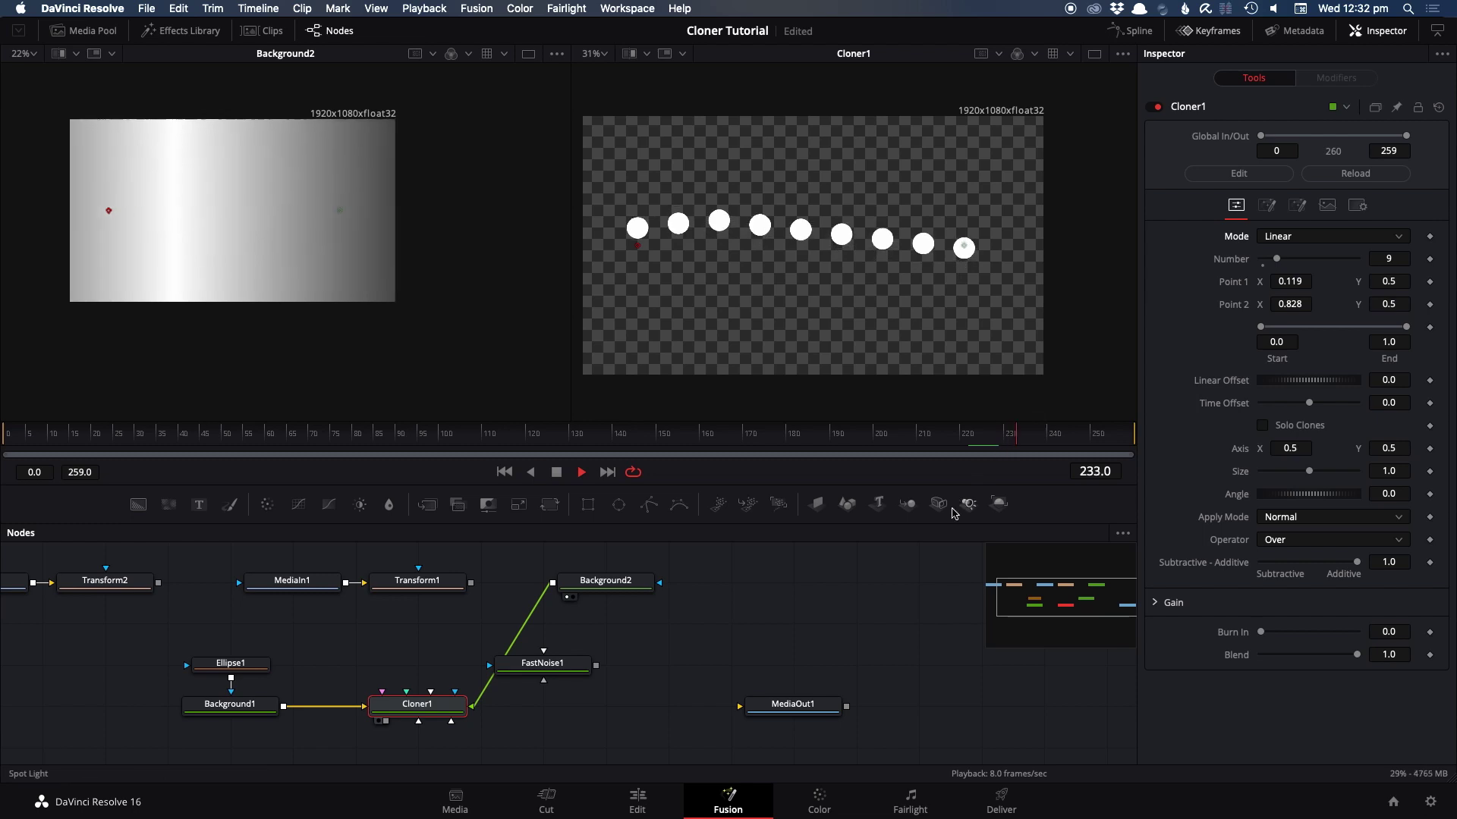
{"action": "left_click", "coordinate": [1297, 205]}
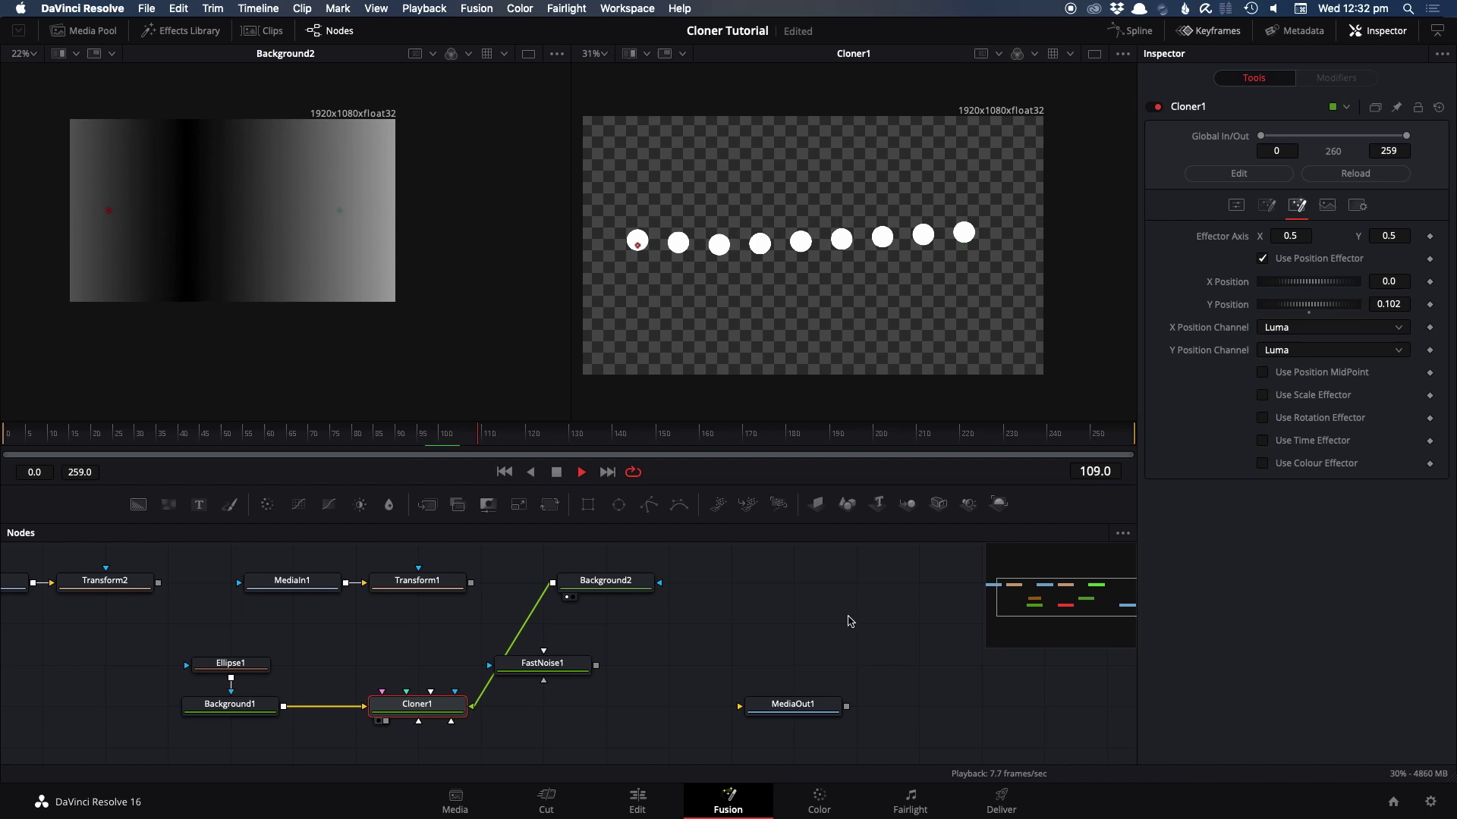
- Try darkening the white end colour of Background2's gradient
{"action": "left_click", "coordinate": [611, 591]}
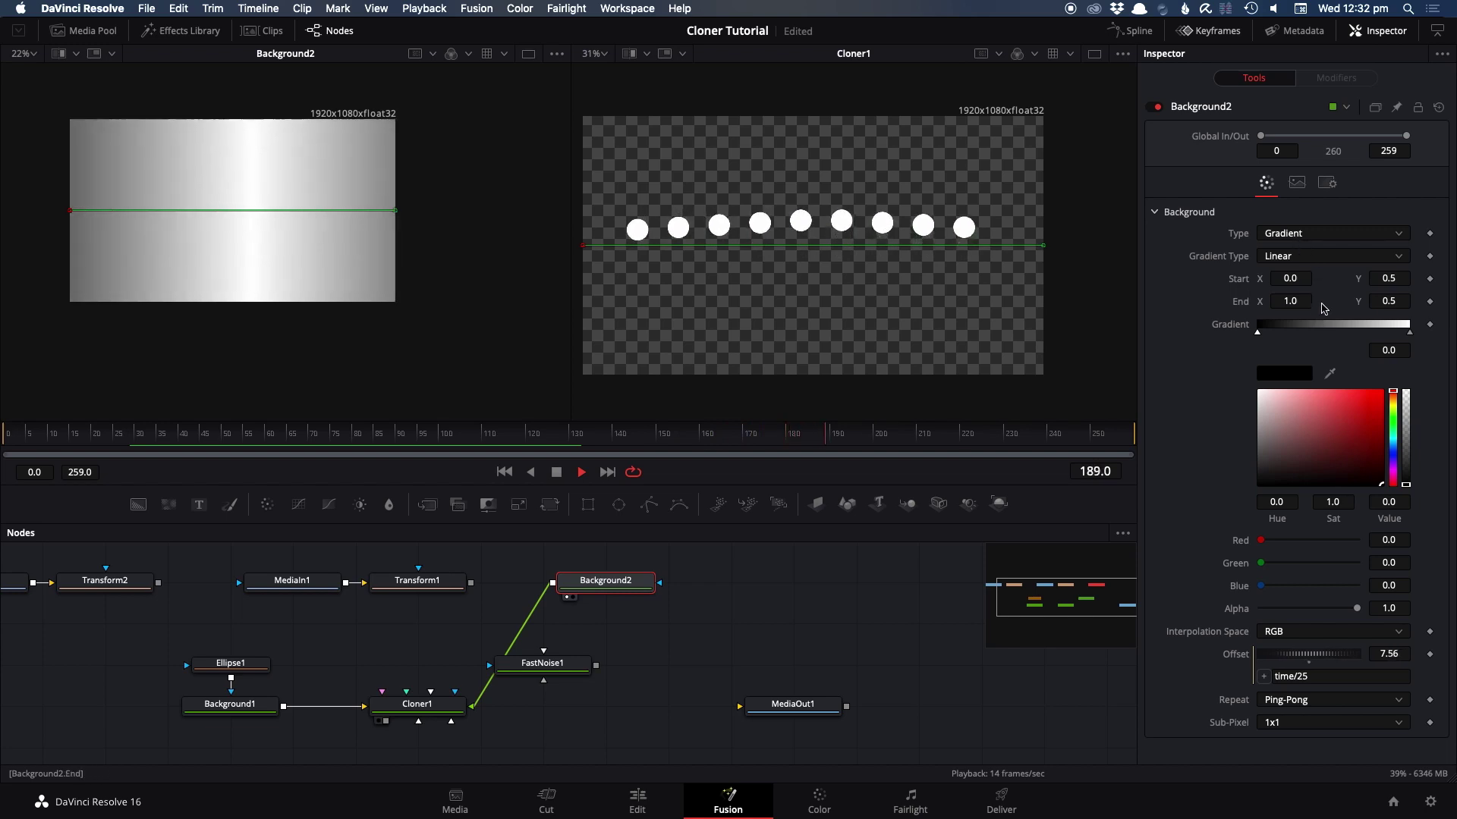
{"action": "left_click", "coordinate": [1410, 334]}
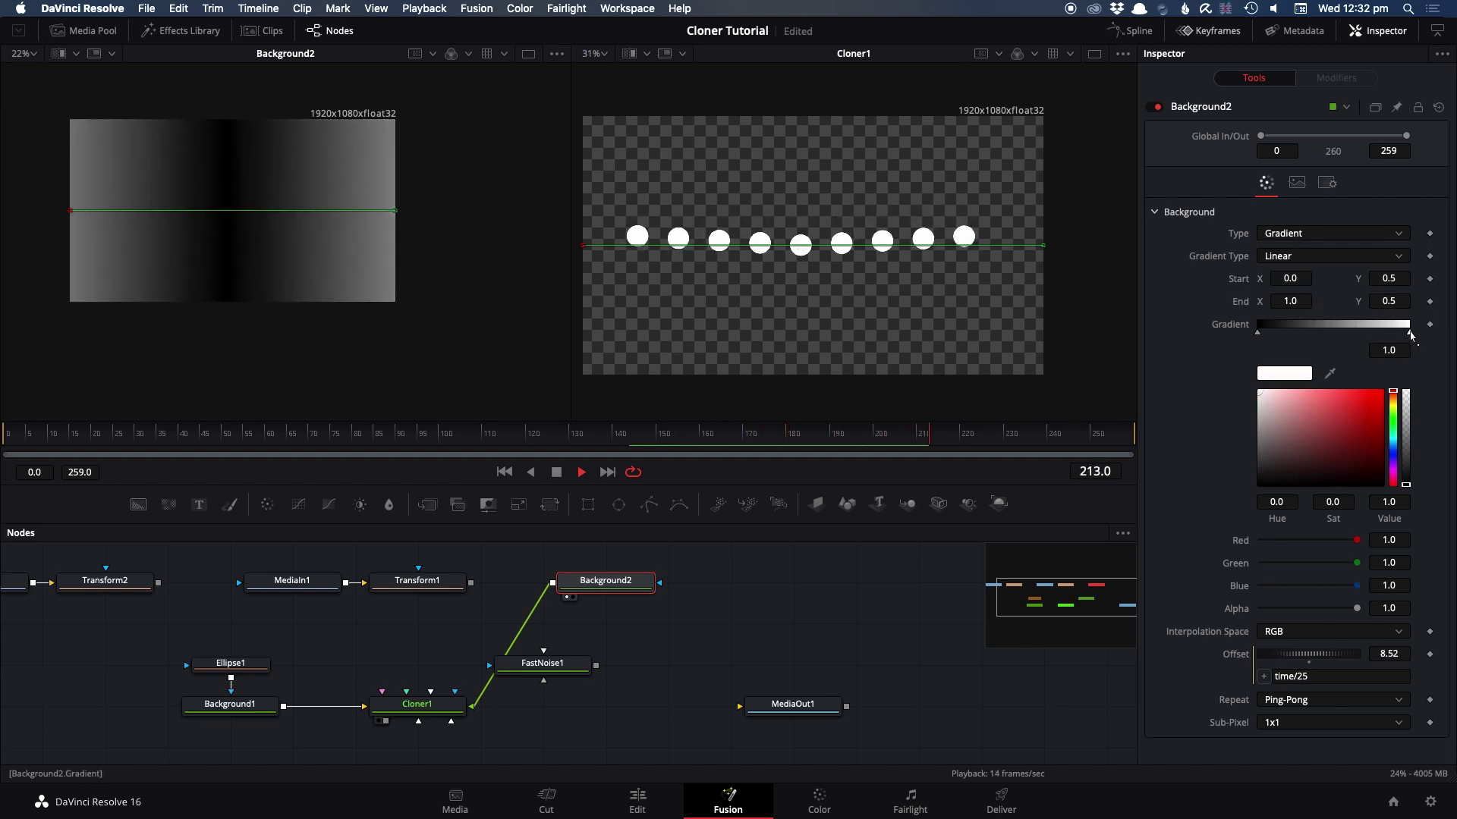
{"action": "left_click_drag", "start_coordinate": [1274, 423], "coordinate": [1239, 459]}
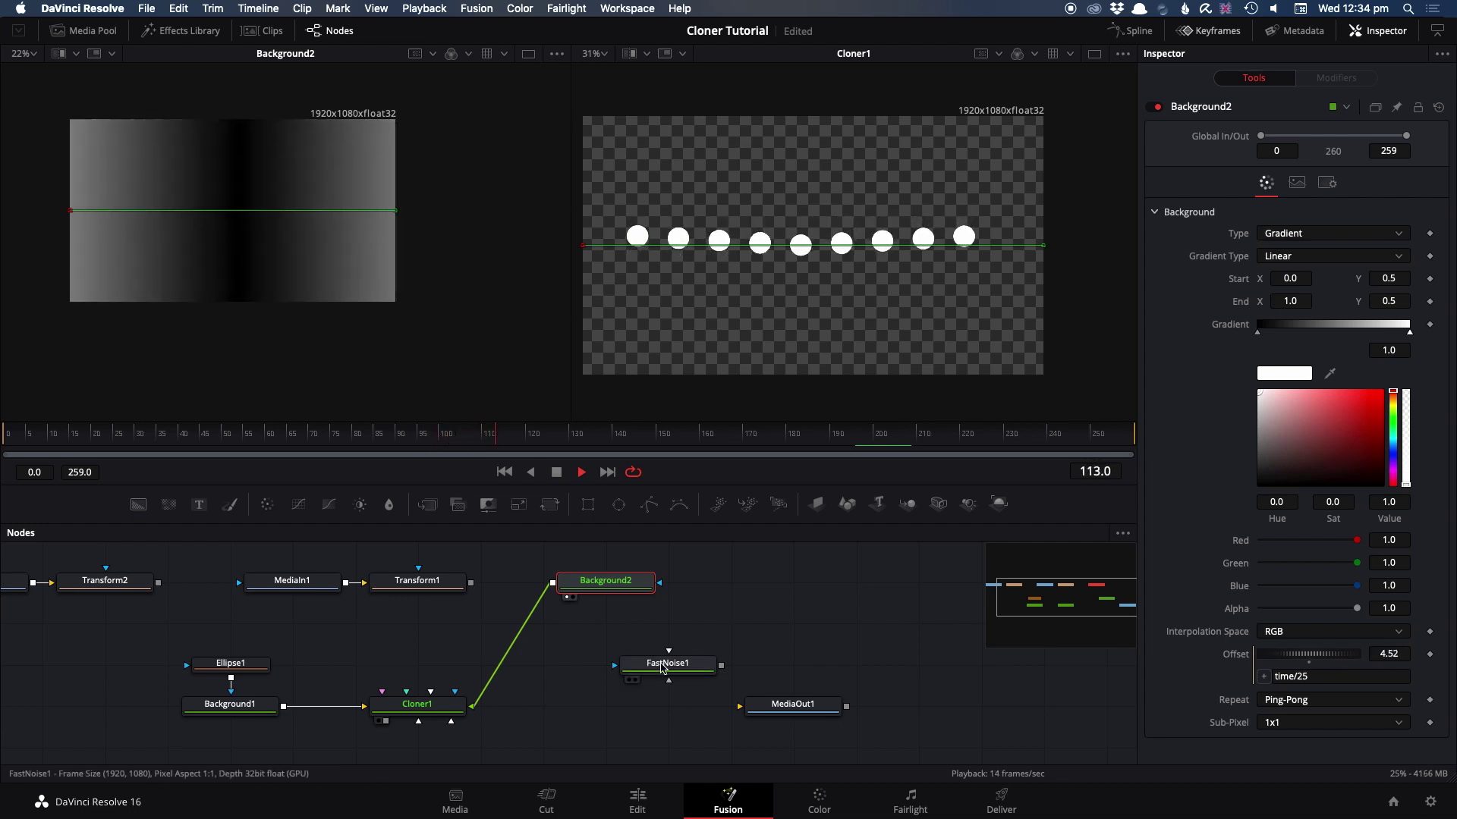
- Merge FastNoise1 over Background2 using the Difference apply mode, displaying the merged image in the first viewer
{"action": "left_click_drag", "start_coordinate": [661, 668], "coordinate": [598, 670]}
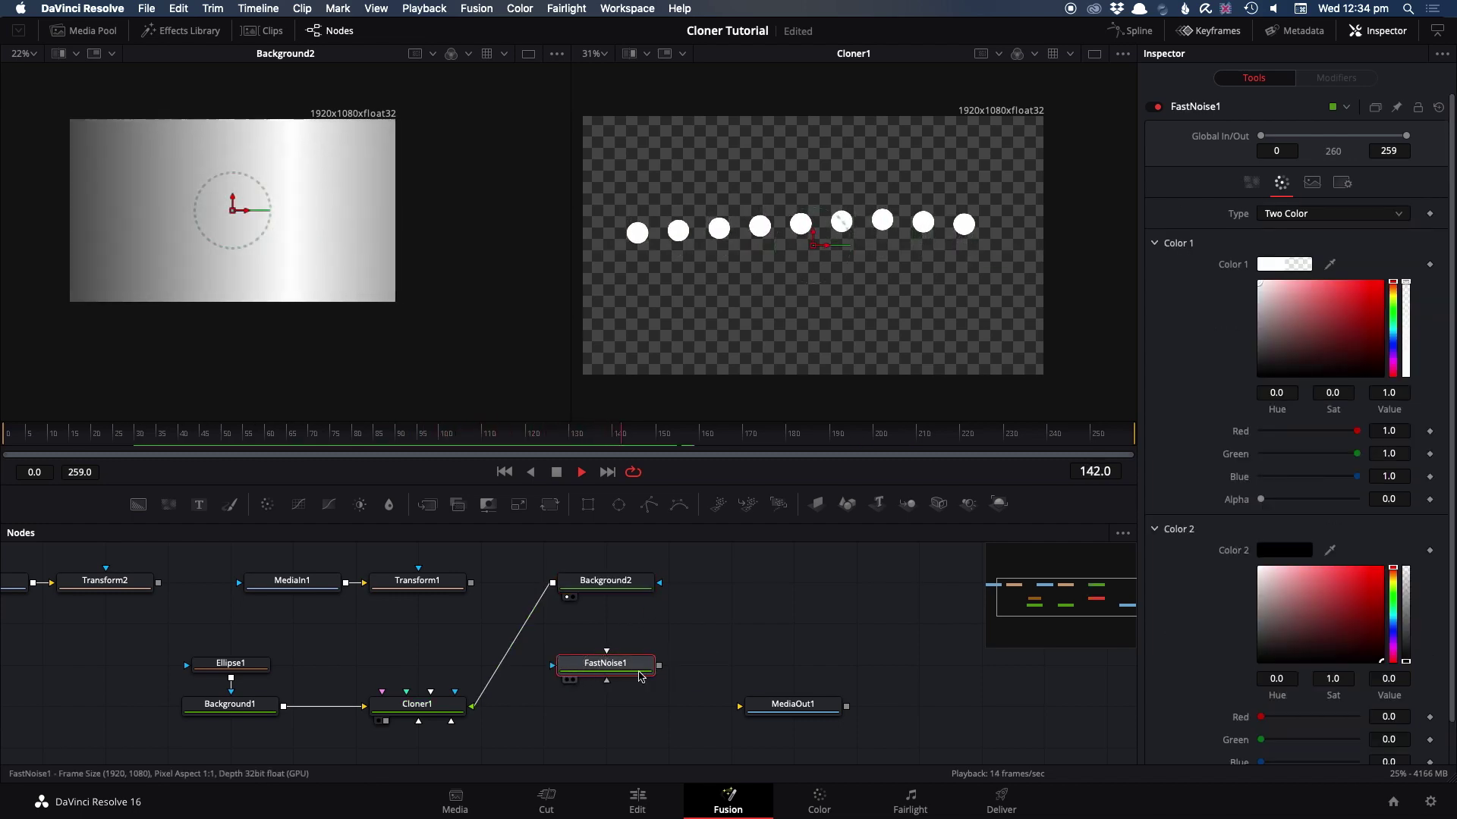
{"action": "key", "text": "1"}
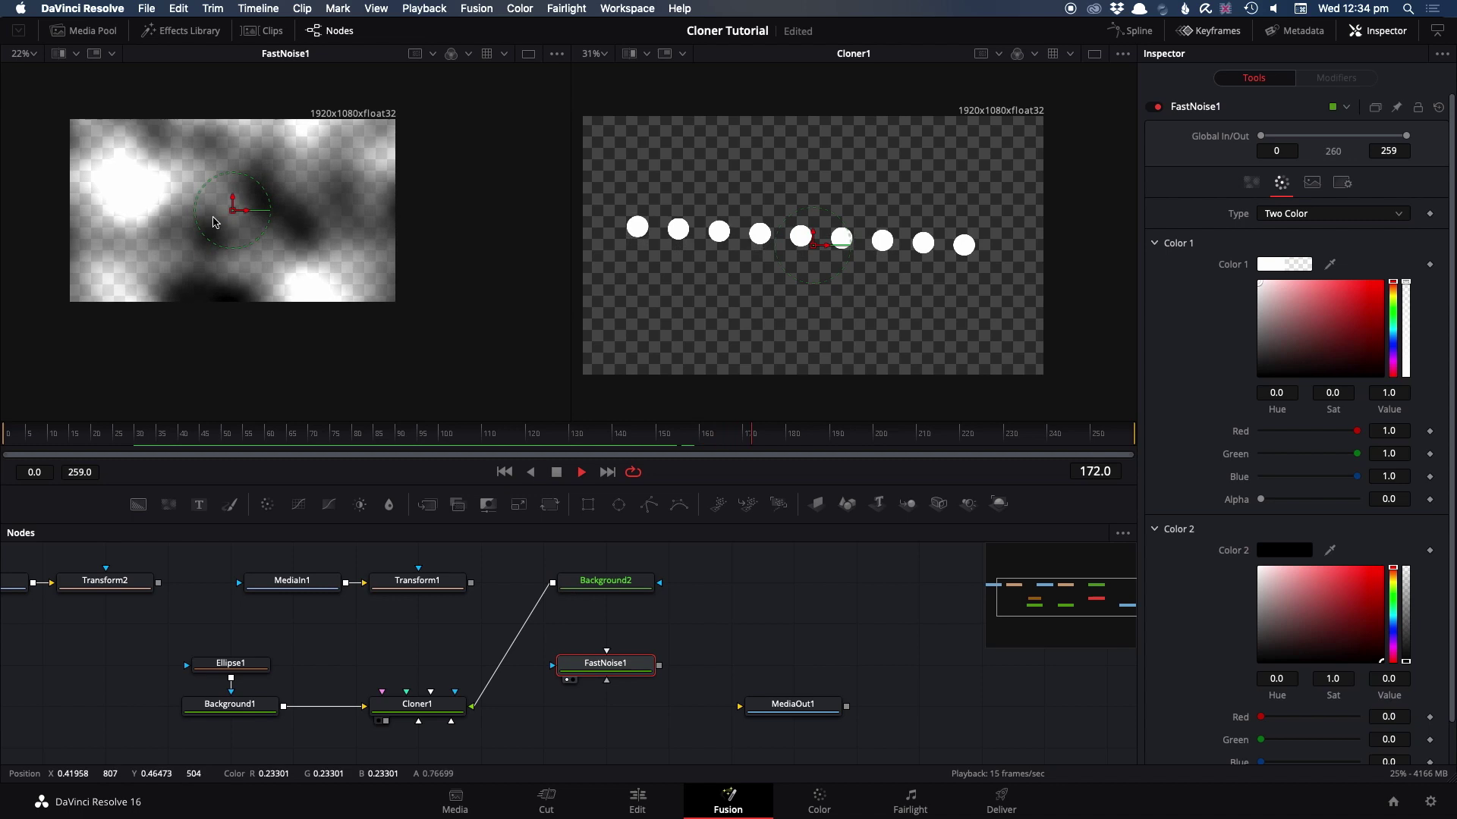
{"action": "left_click_drag", "start_coordinate": [659, 665], "coordinate": [549, 583]}
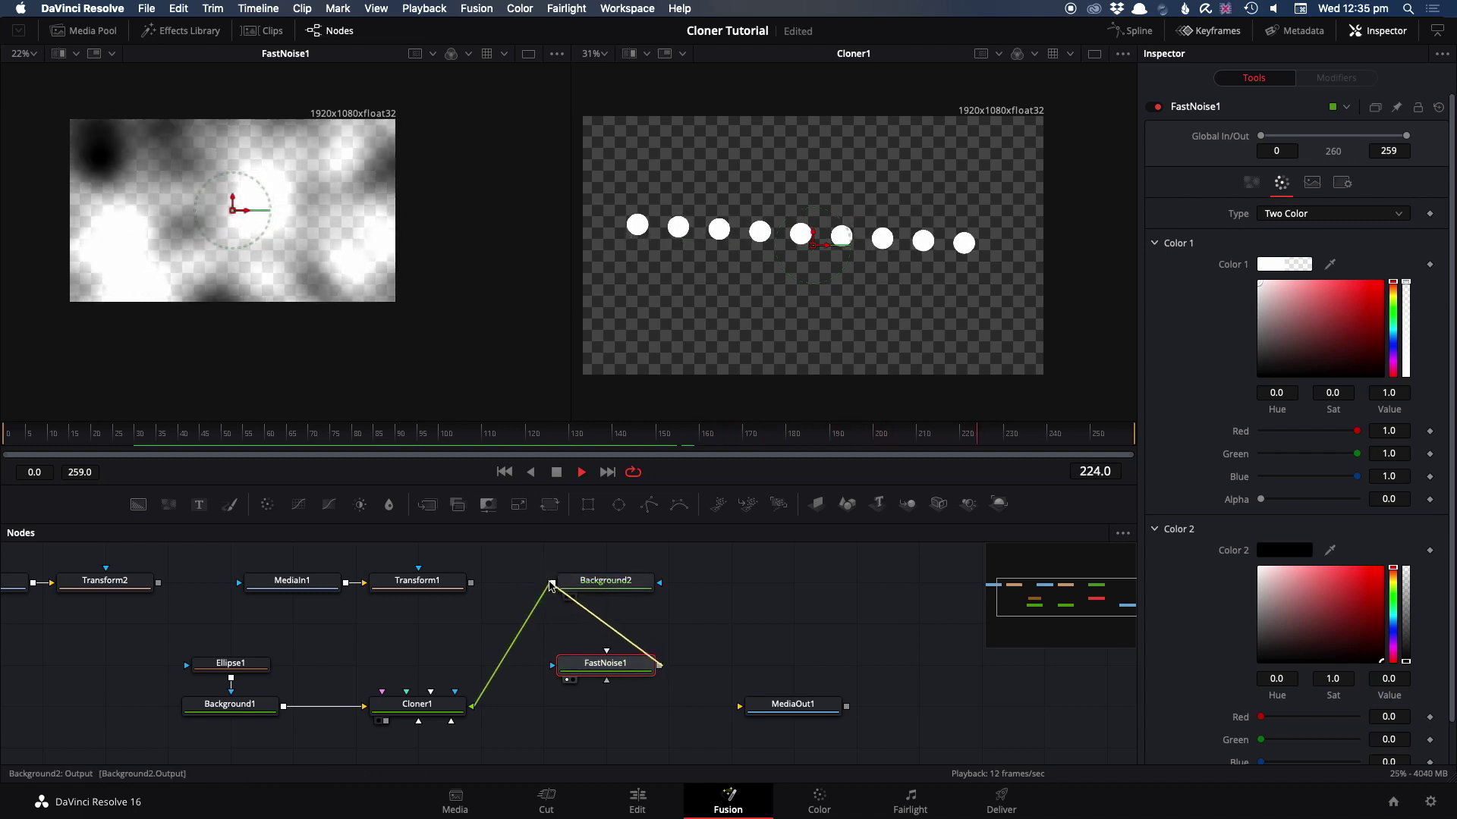
{"action": "key", "text": "1"}
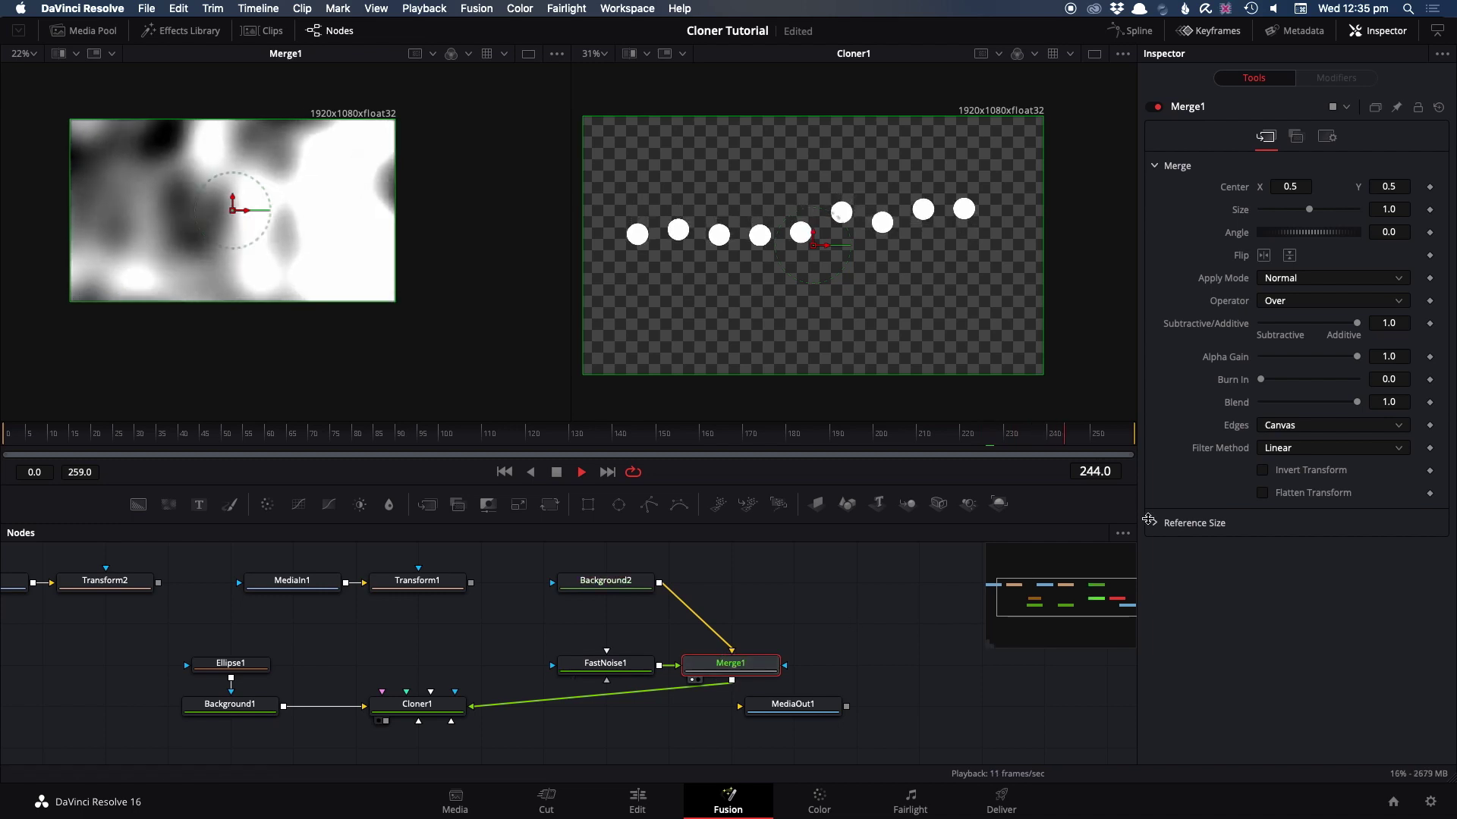
{"action": "left_click", "coordinate": [1282, 279]}
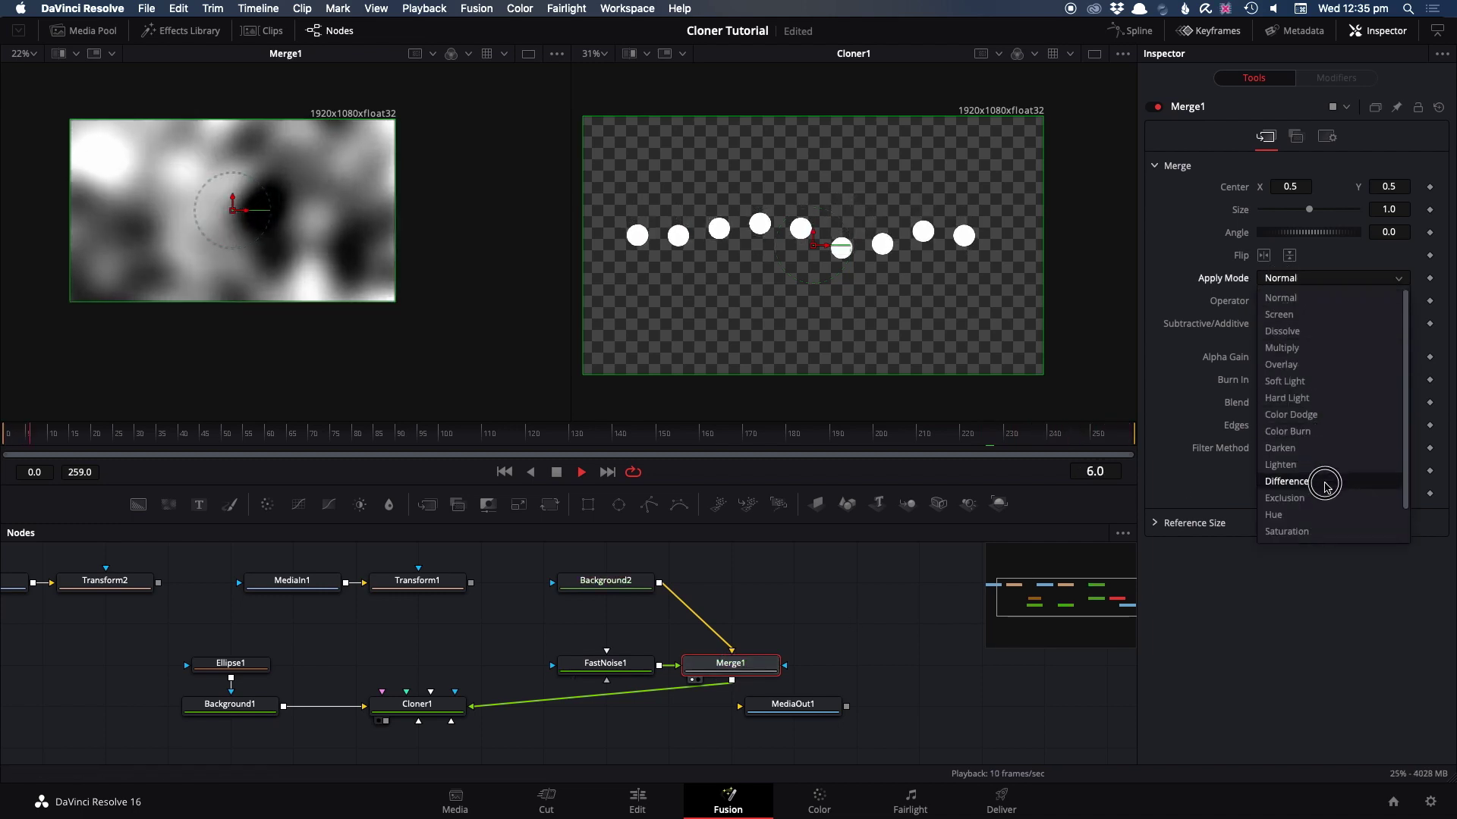
{"action": "left_click", "coordinate": [1293, 479]}
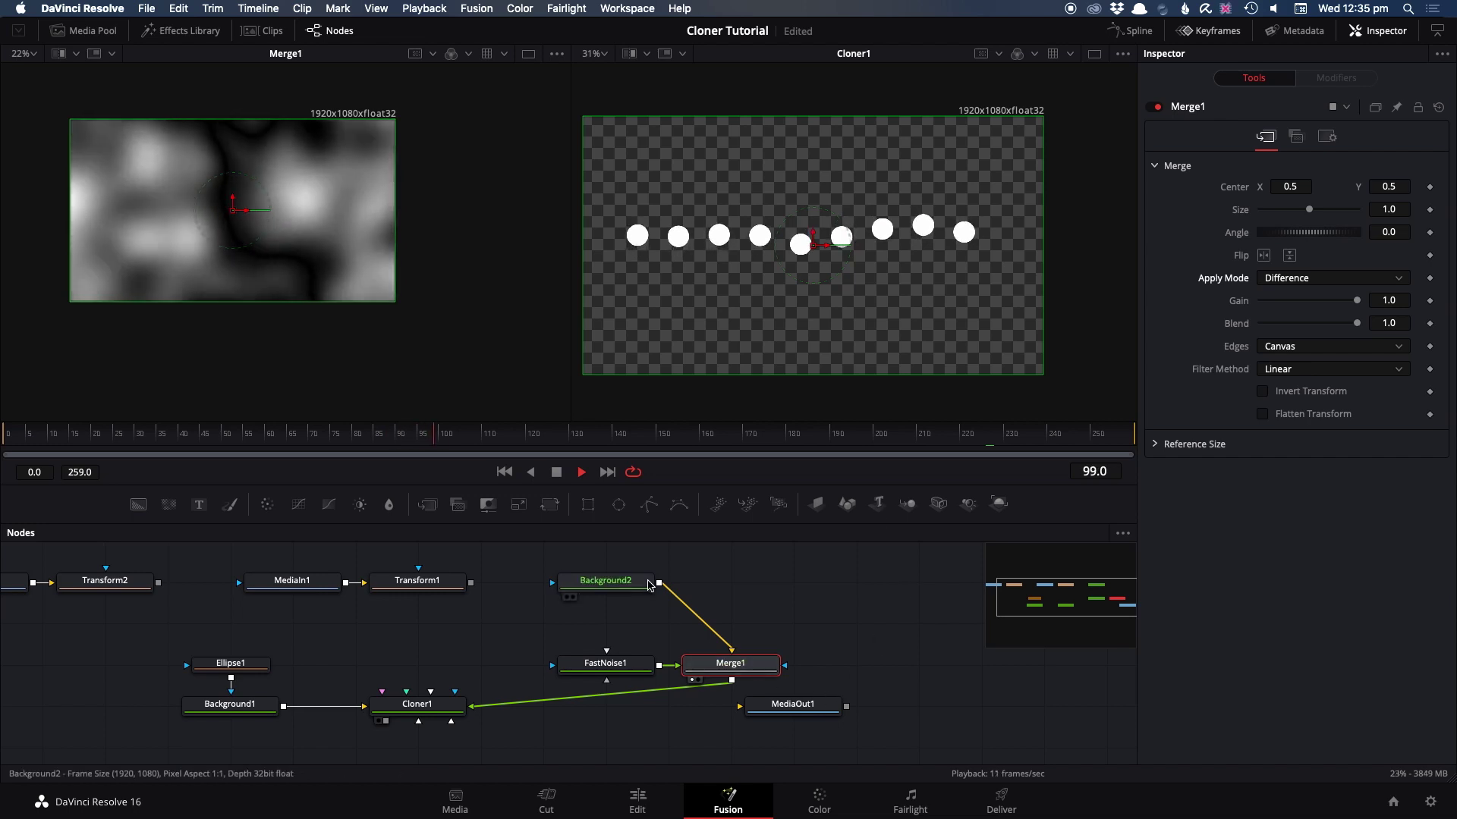
- Connect Background2 directly to Cloner1's Position Effector input, unplugging and reattaching the link once
{"action": "mouse_move", "coordinate": [658, 583]}
{"action": "left_mouse_down"}
{"action": "mouse_move", "coordinate": [504, 652]}
{"action": "mouse_move", "coordinate": [464, 708]}
{"action": "left_mouse_up"}
{"action": "left_click", "coordinate": [499, 609]}
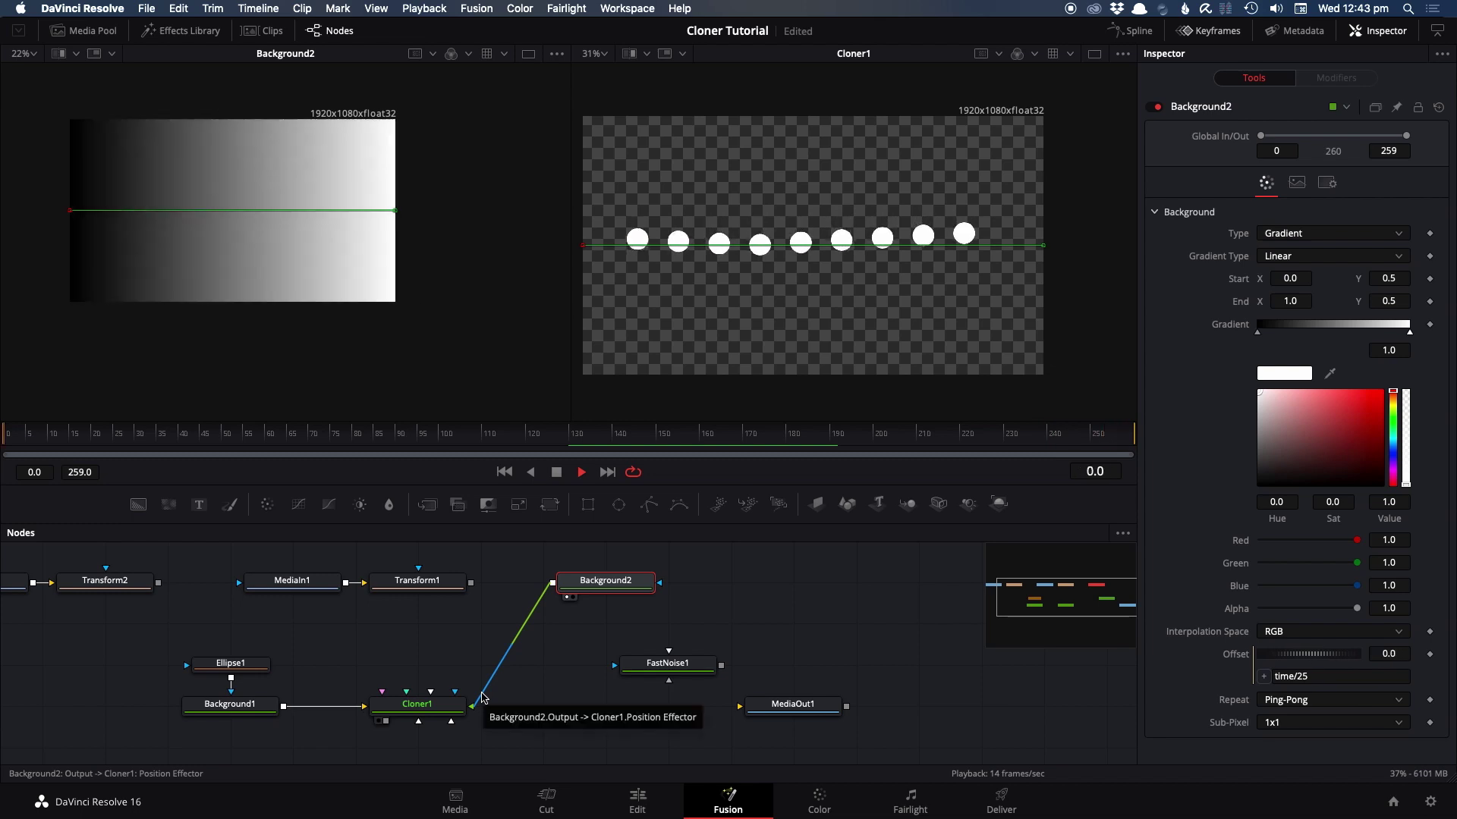
{"action": "left_click", "coordinate": [482, 693]}
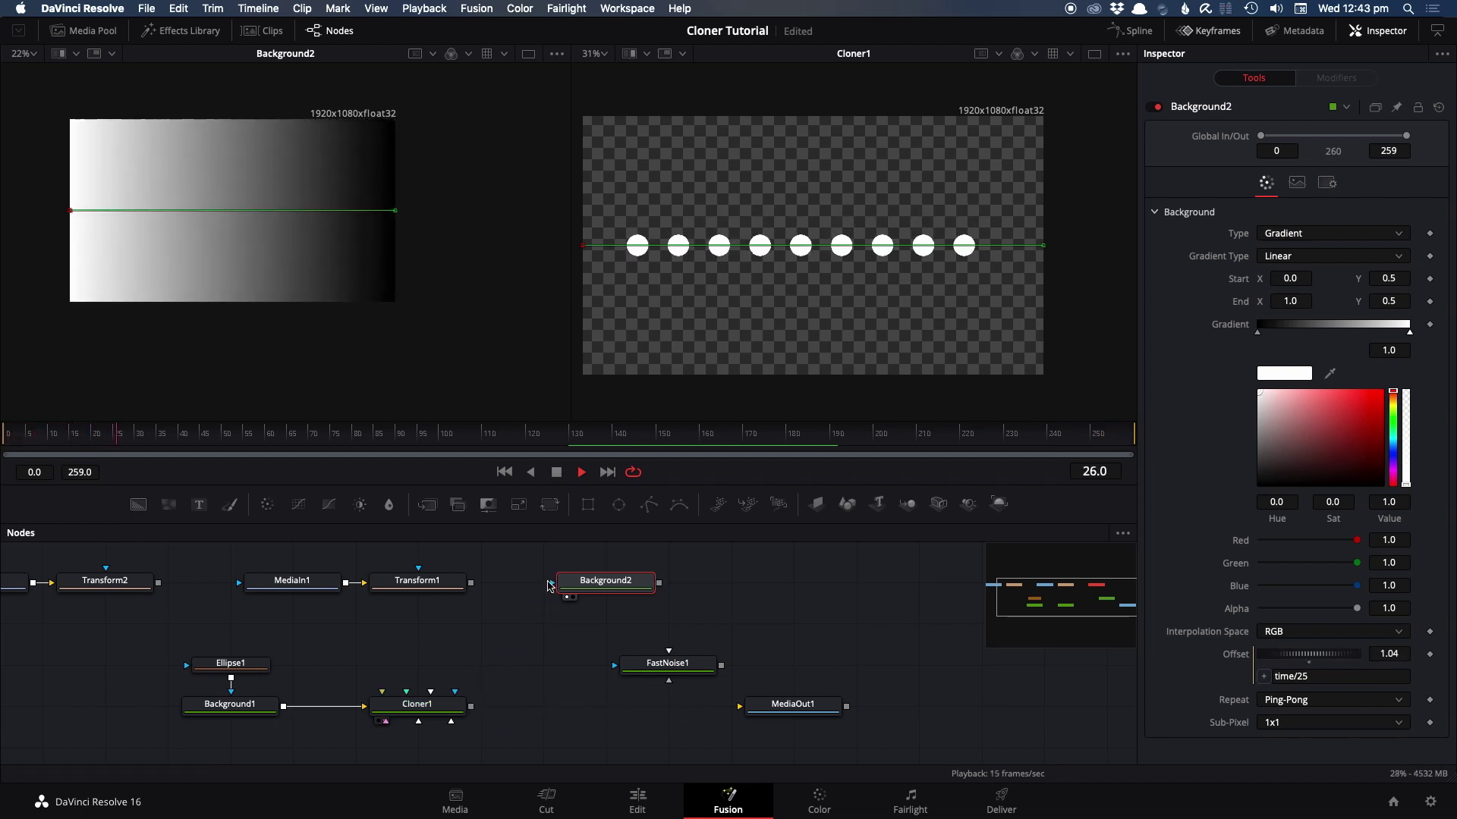
{"action": "left_click_drag", "start_coordinate": [550, 588], "coordinate": [417, 705]}
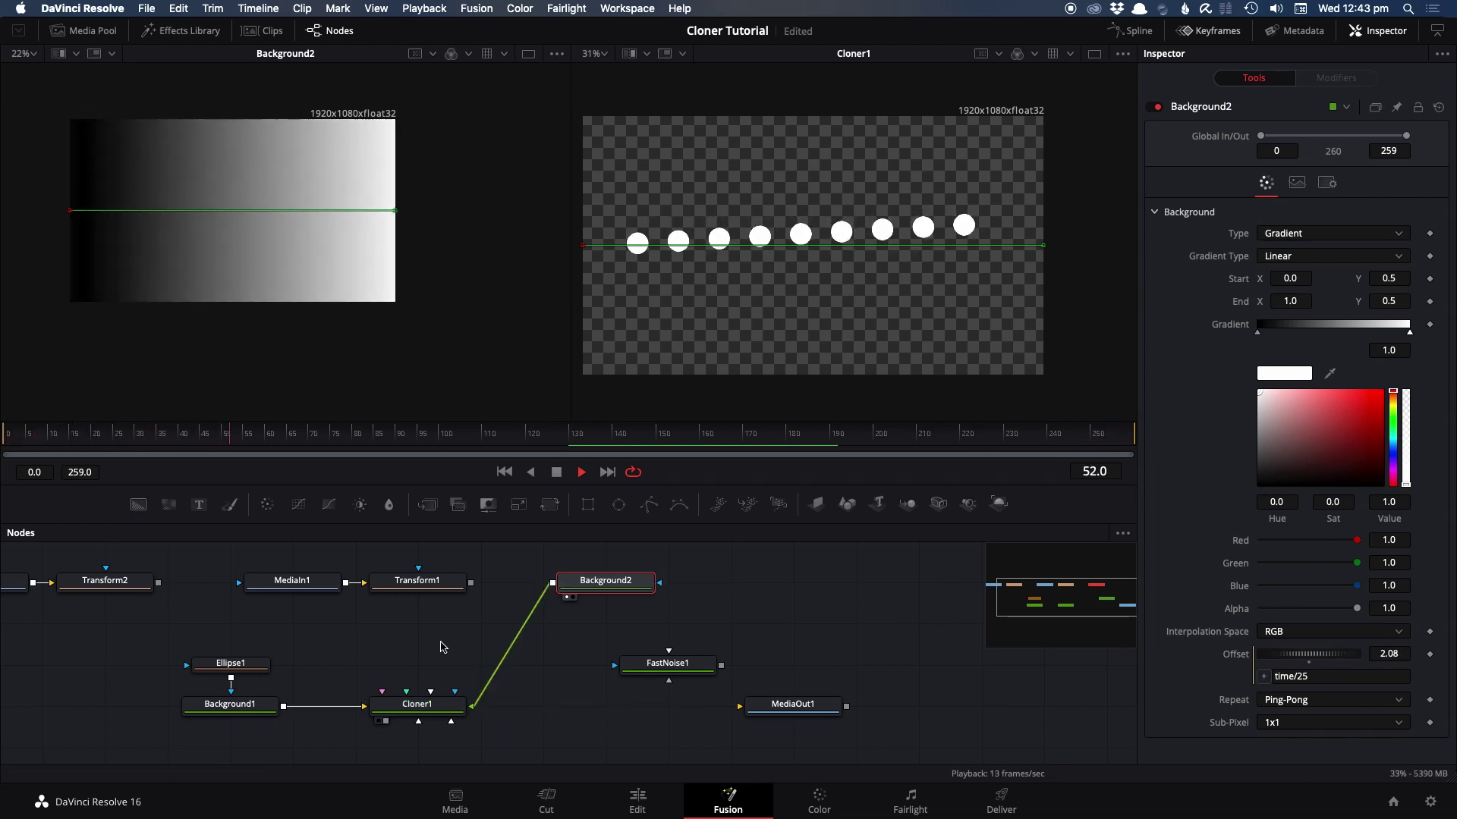
- Switch Cloner1 from Use Position Effector to Use Scale Effector, connecting Background2 to its Scale Effector input as well
{"action": "left_click", "coordinate": [416, 705]}
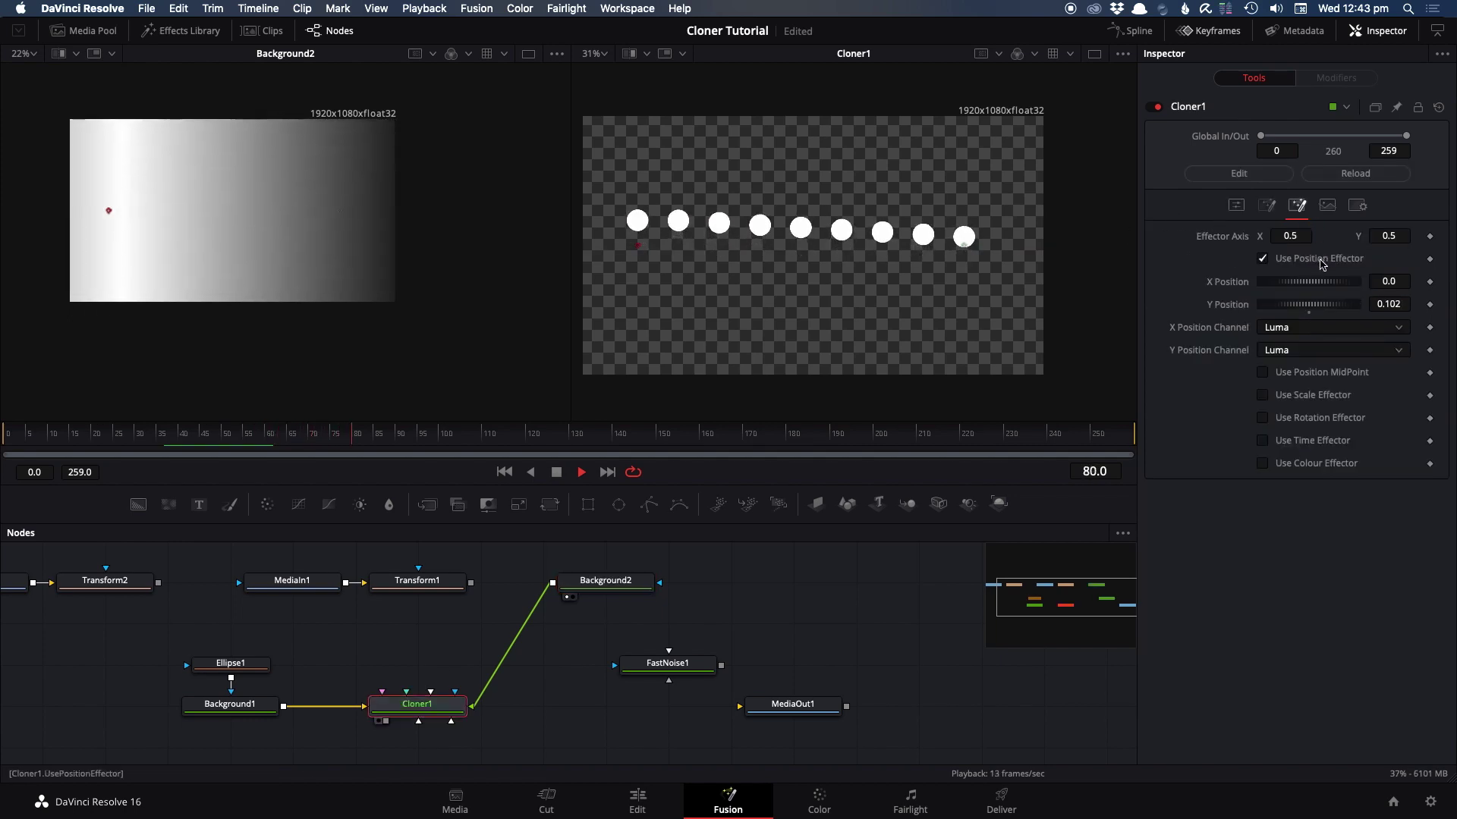
{"action": "left_click", "coordinate": [1320, 261]}
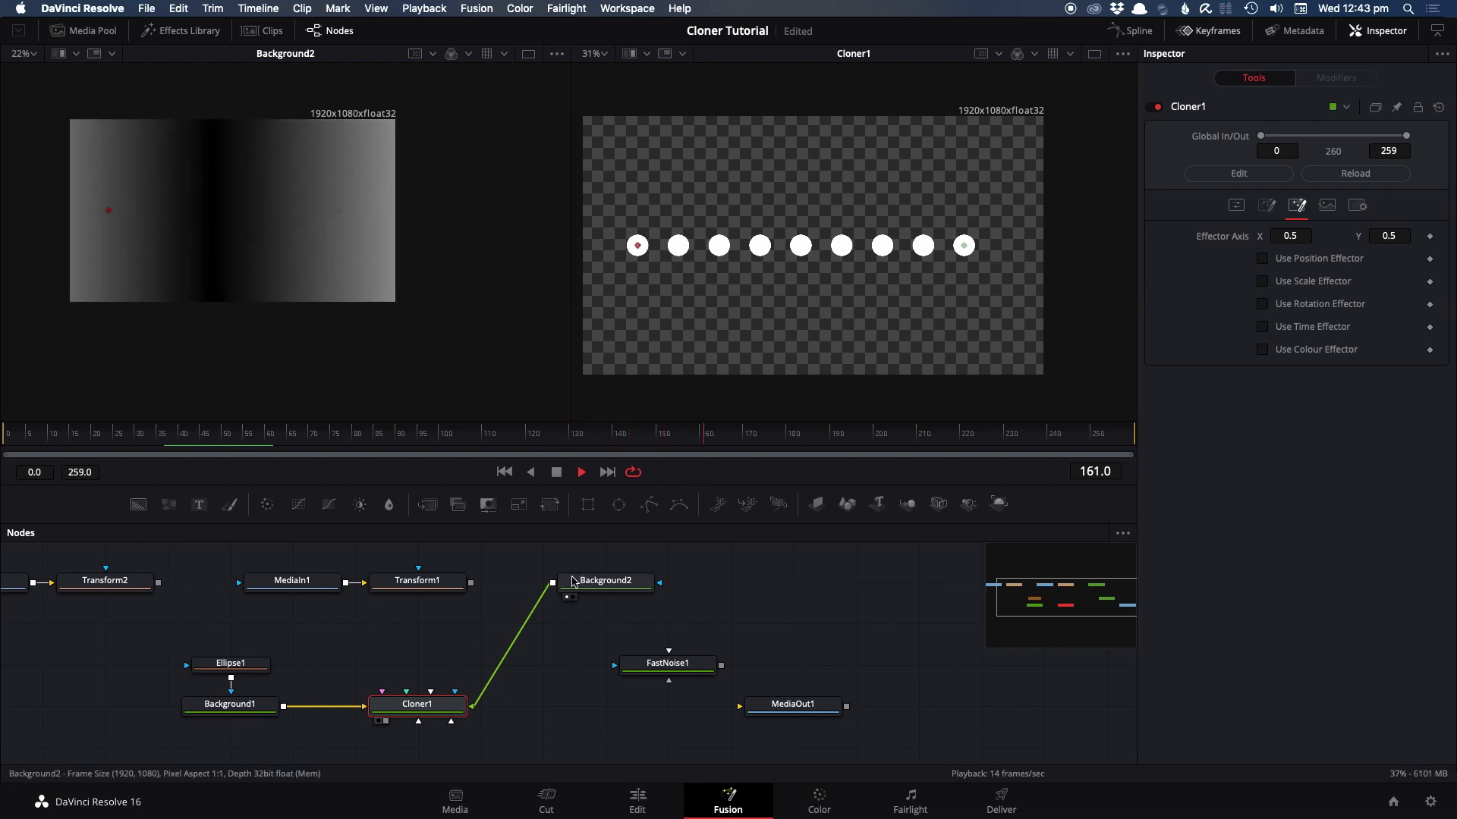
{"action": "left_click_drag", "start_coordinate": [552, 584], "coordinate": [400, 709]}
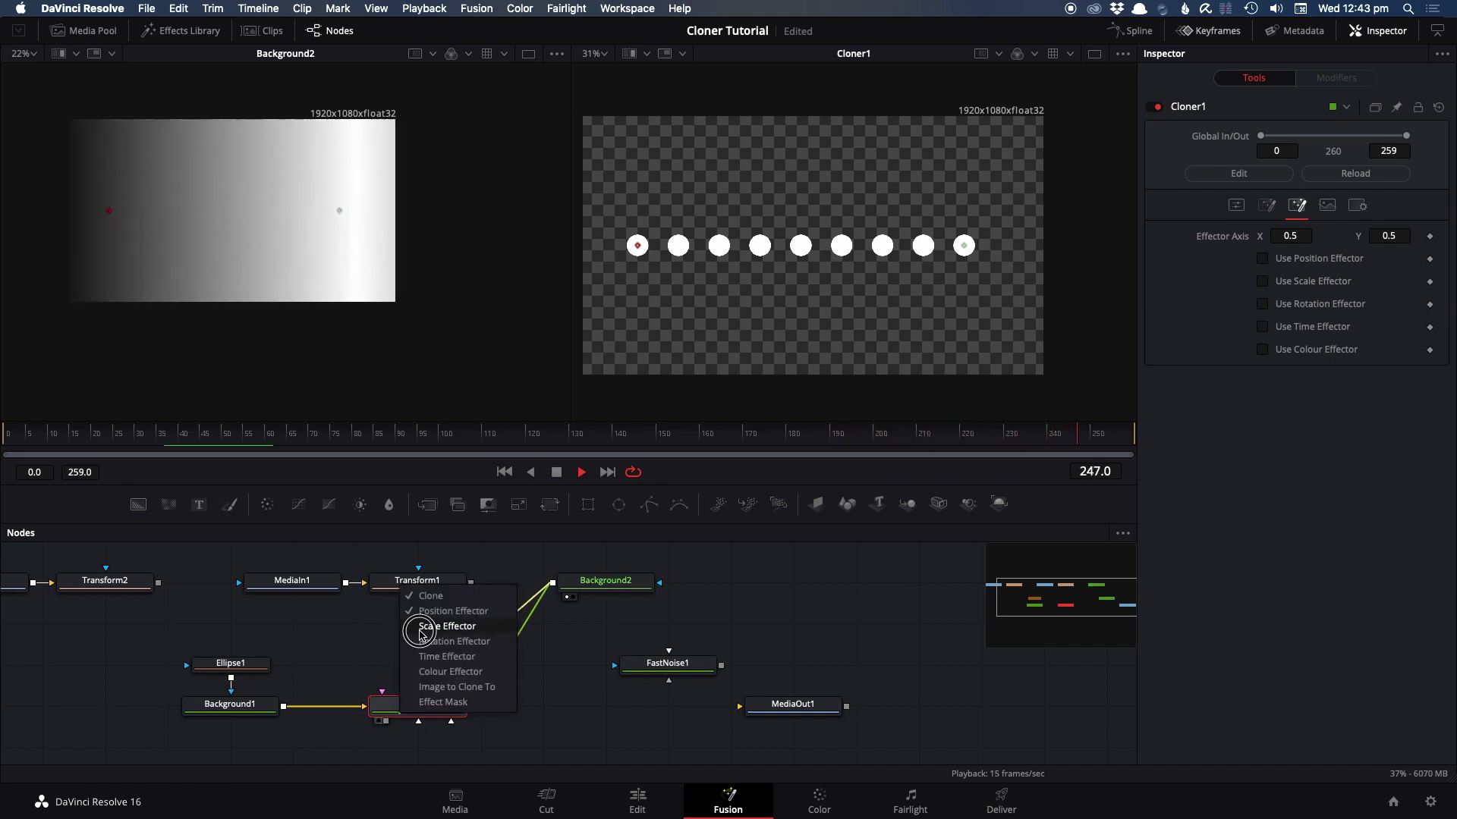
{"action": "left_click", "coordinate": [447, 626]}
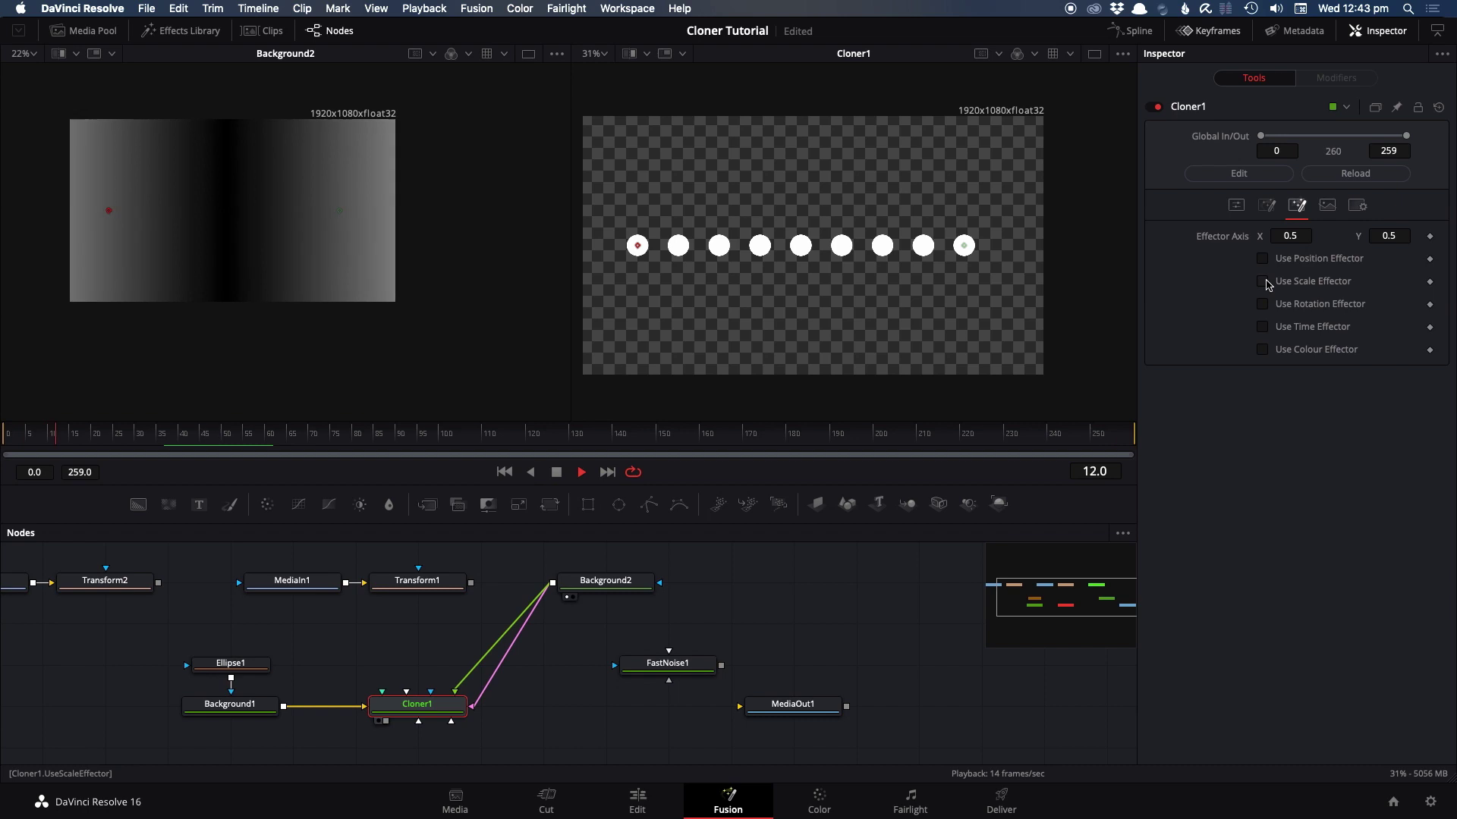
{"action": "left_click", "coordinate": [1263, 281]}
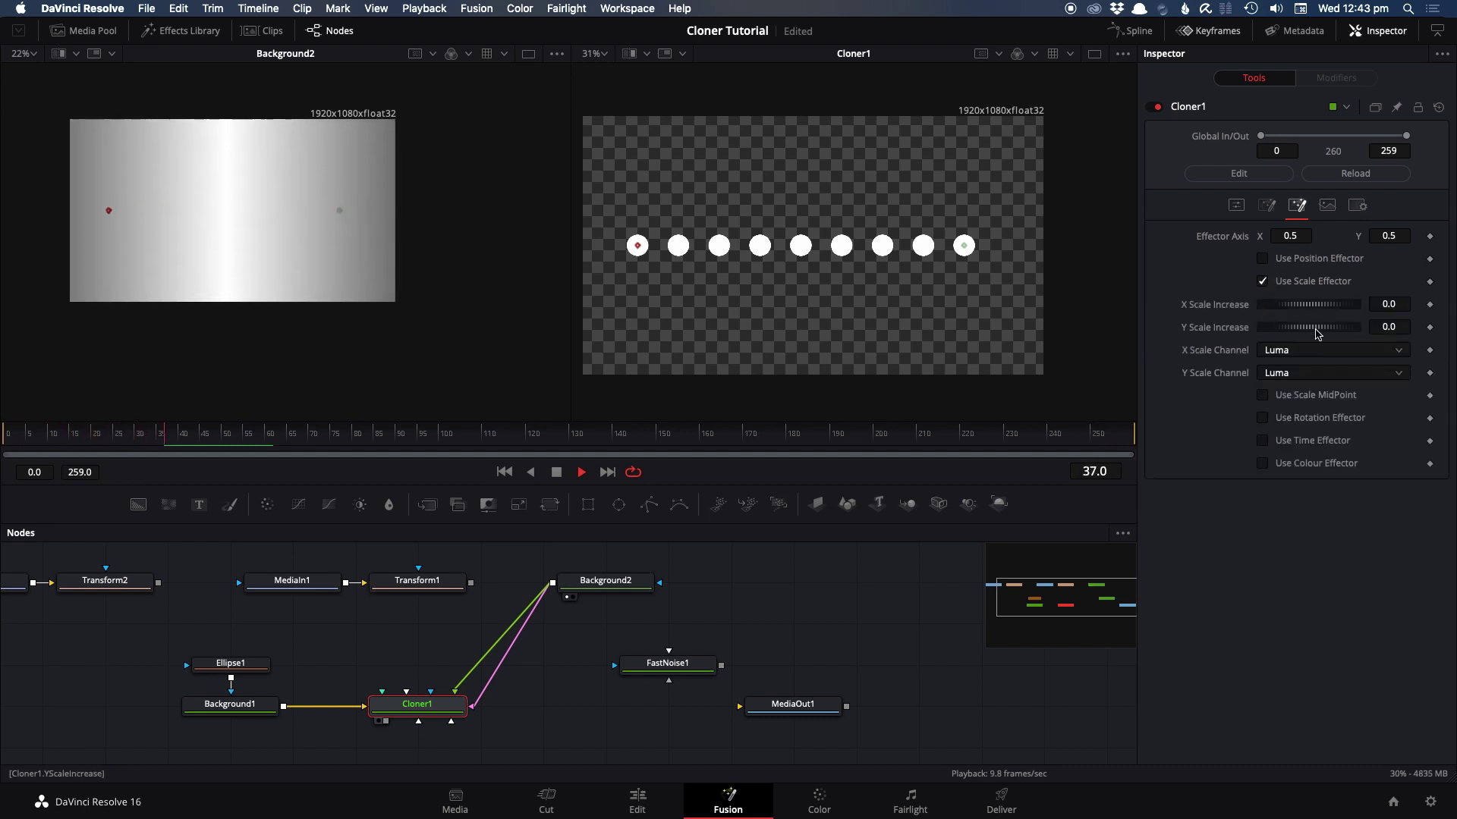
- Link Cloner1's Y Scale Increase to its X Scale Increase with the expression XScaleIncrease
{"action": "left_click", "coordinate": [1401, 322]}
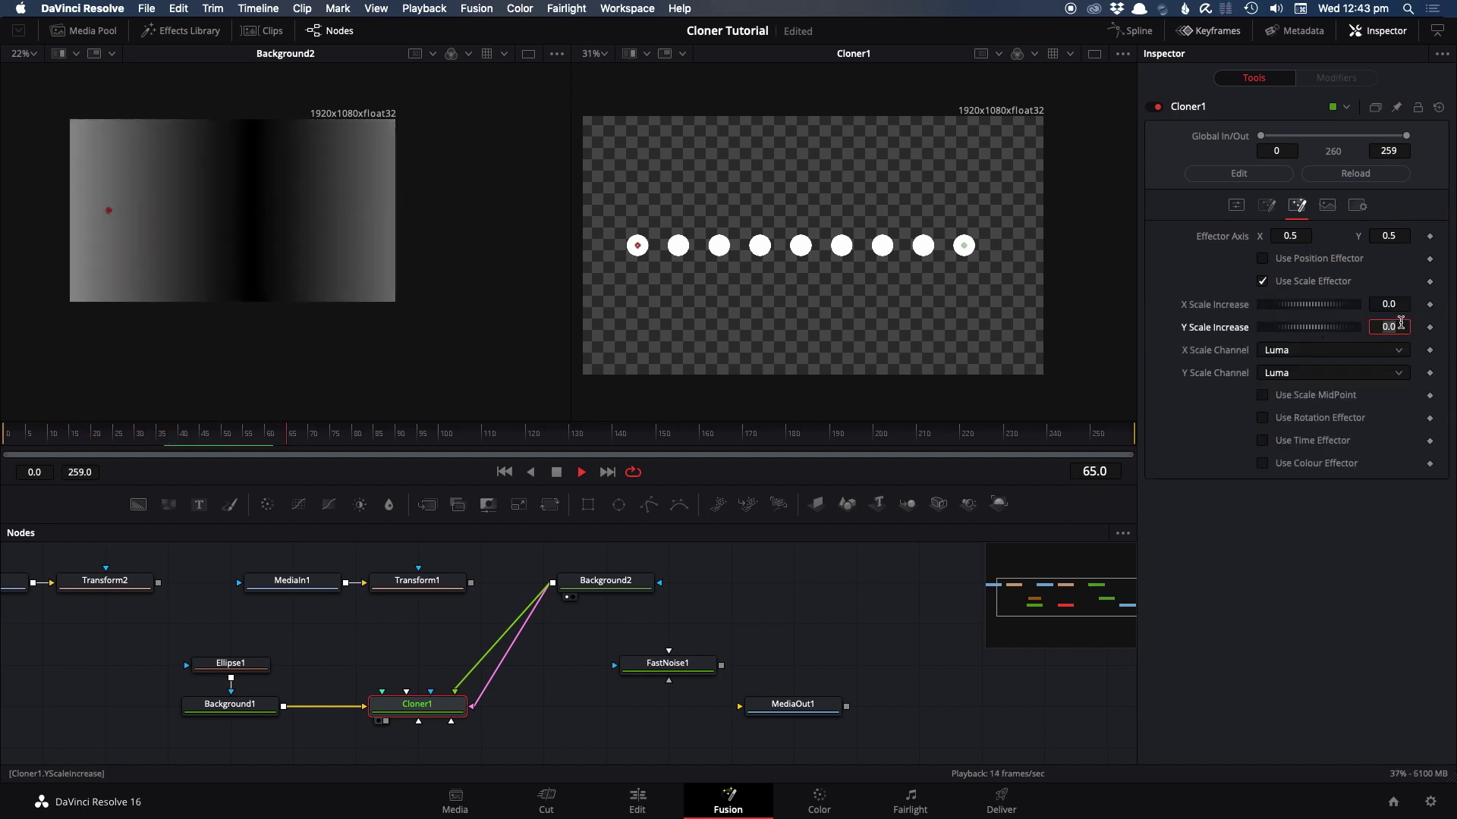
{"action": "type", "text": "="}
{"action": "key", "text": "Return"}
{"action": "left_click_drag", "start_coordinate": [1266, 350], "coordinate": [1214, 305]}
{"action": "left_click", "coordinate": [1198, 283]}
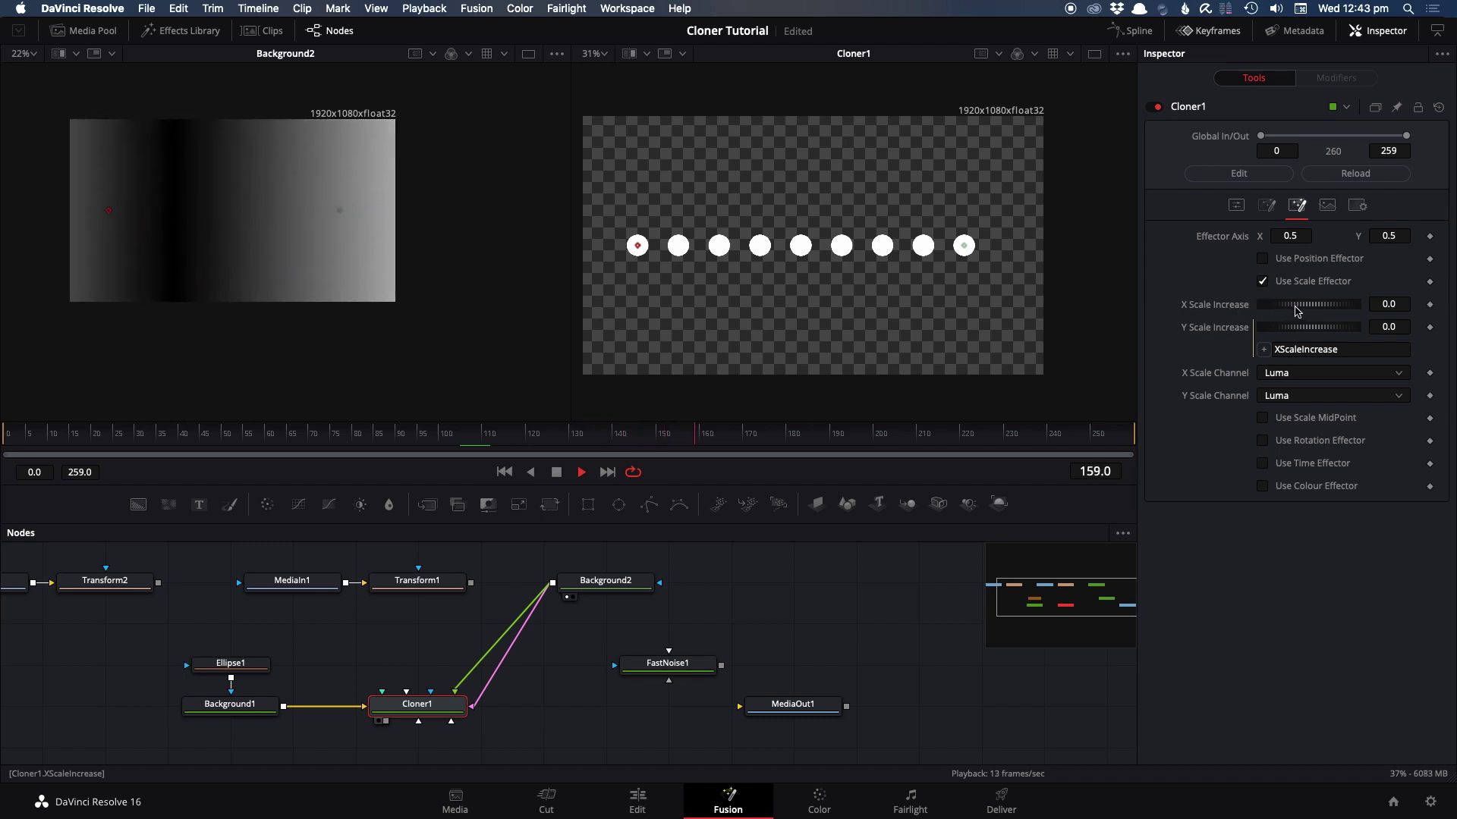
- Set X Scale Increase to about 1.667 and compare the clones with Use Scale MidPoint on and off, leaving it off
{"action": "left_click_drag", "start_coordinate": [1294, 307], "coordinate": [1379, 317]}
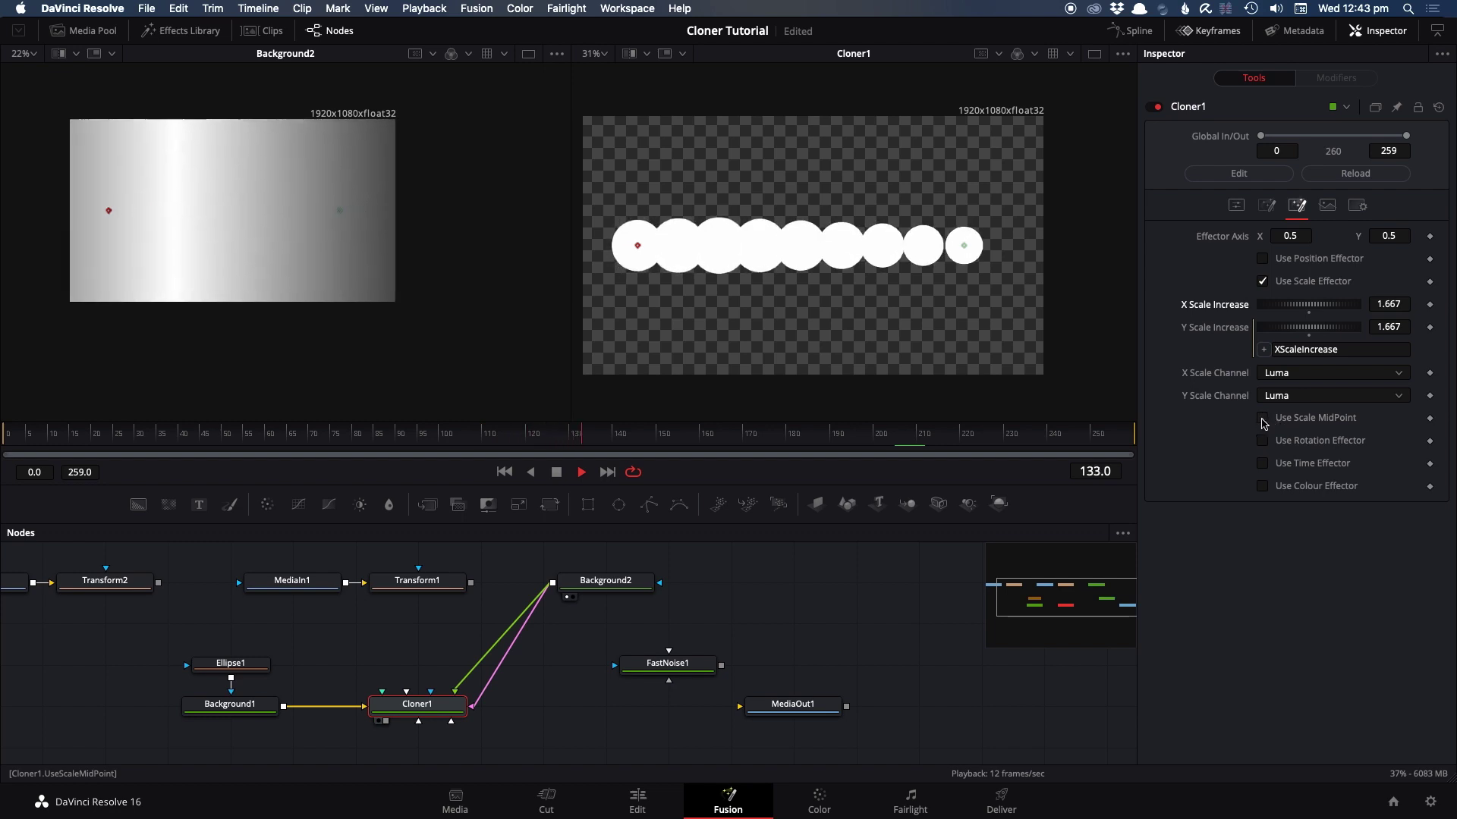
{"action": "left_click", "coordinate": [1261, 421]}
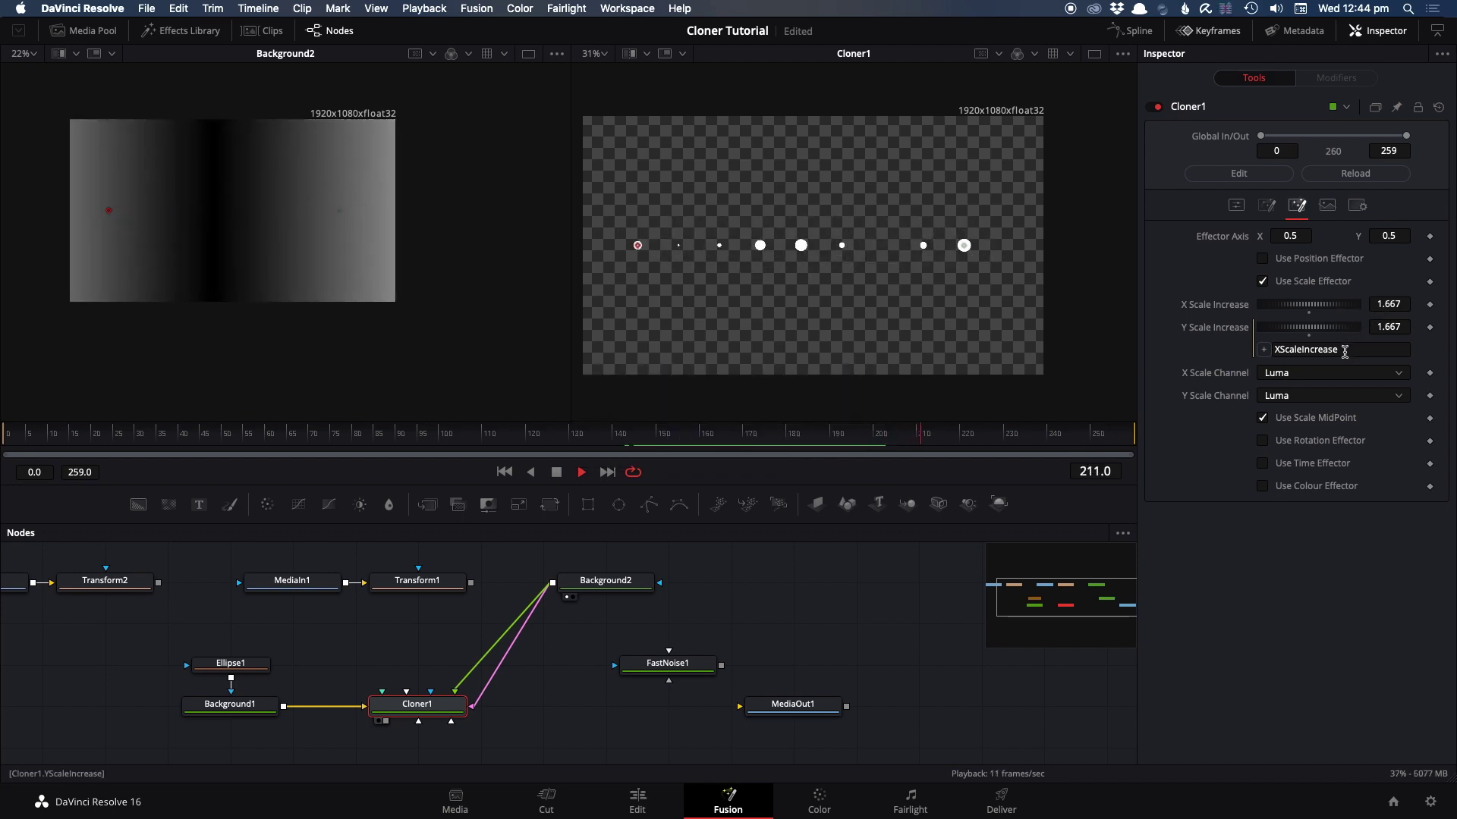
{"action": "left_click", "coordinate": [1264, 418]}
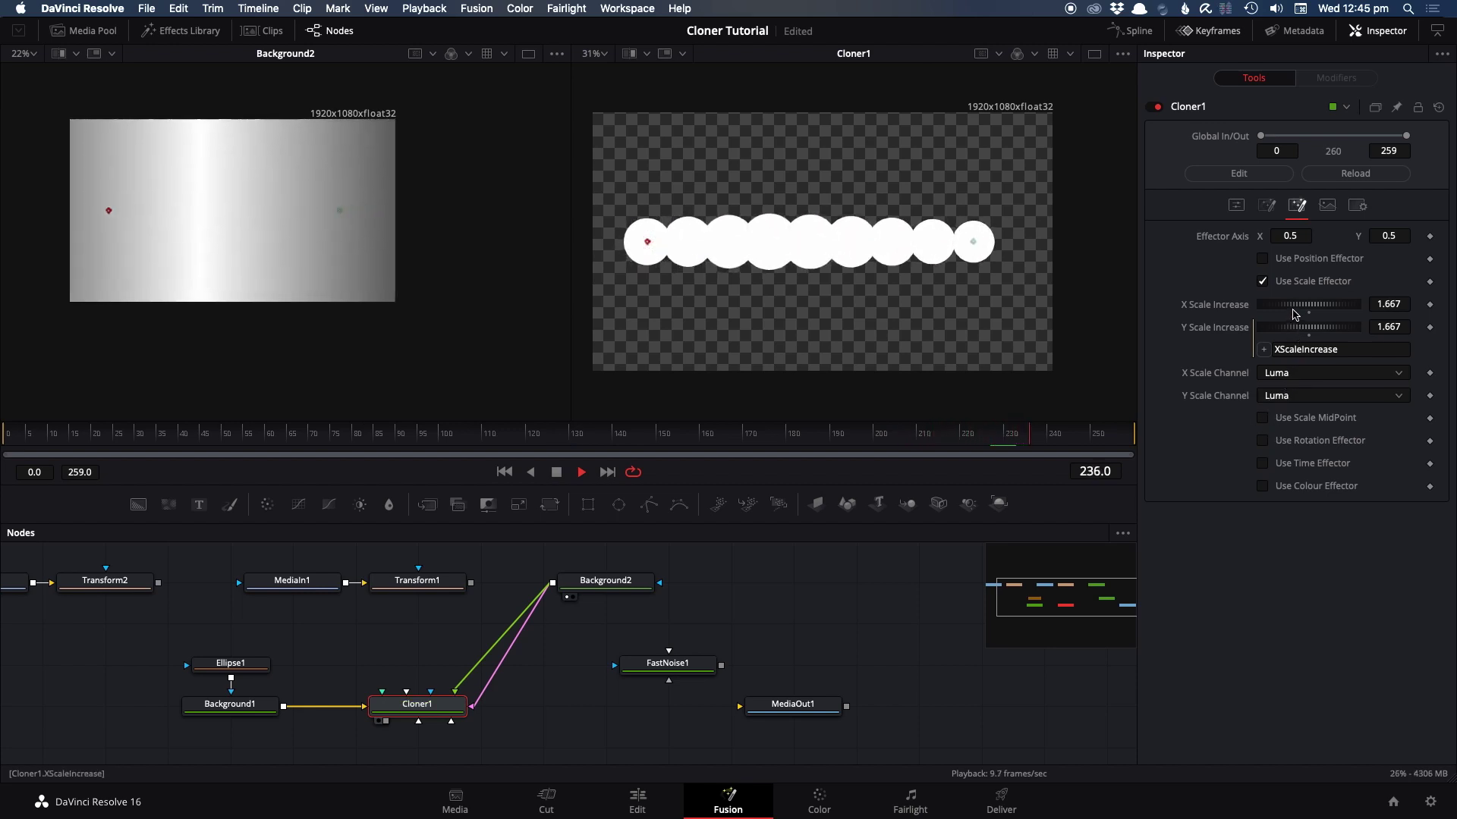
- Set Cloner1's X Scale Increase to -1.0, and turn Use Scale Effector off after viewing the clones
{"action": "left_click_drag", "start_coordinate": [1343, 308], "coordinate": [1144, 287]}
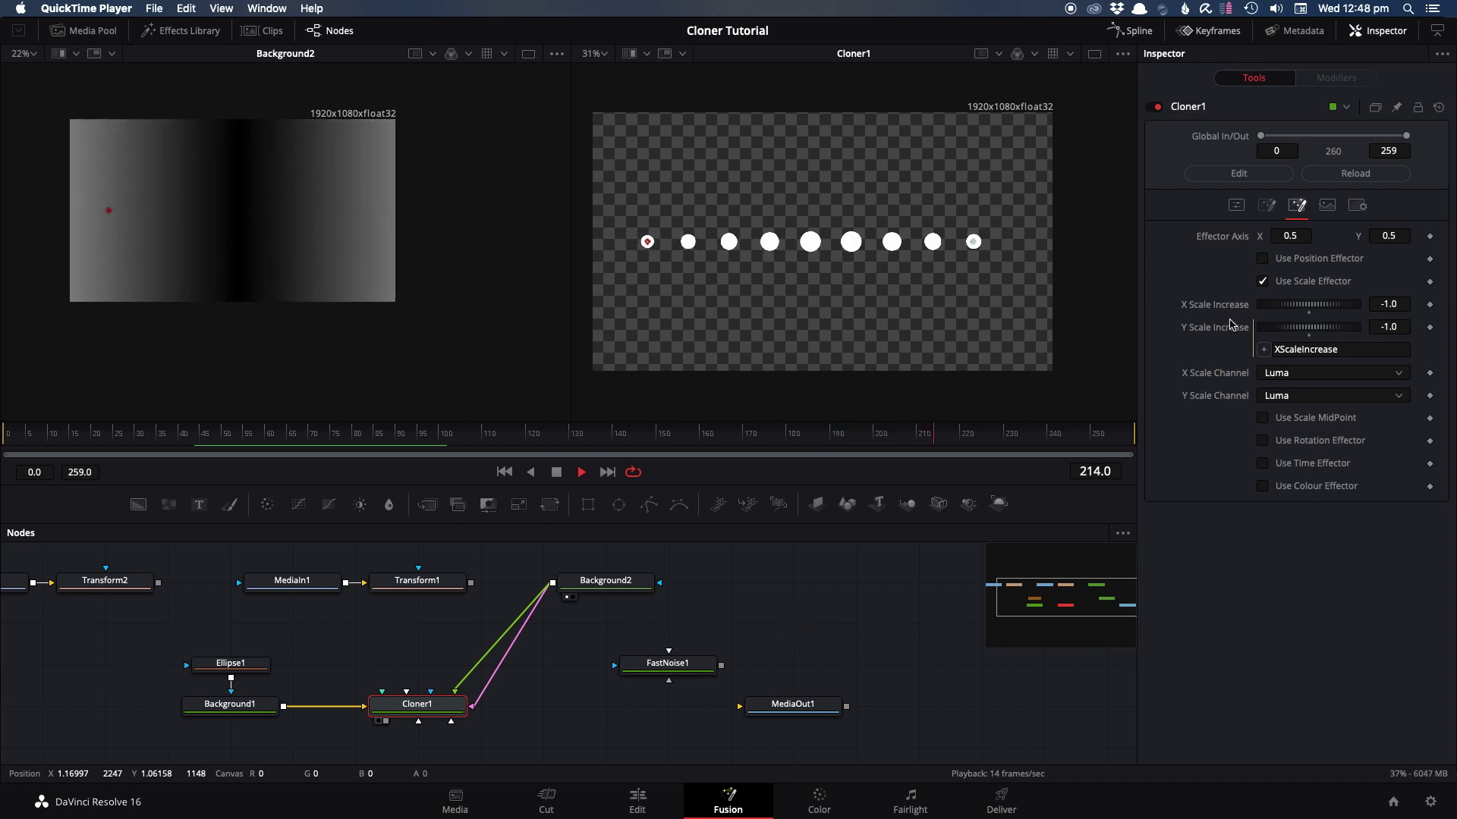
{"action": "left_click", "coordinate": [1264, 285]}
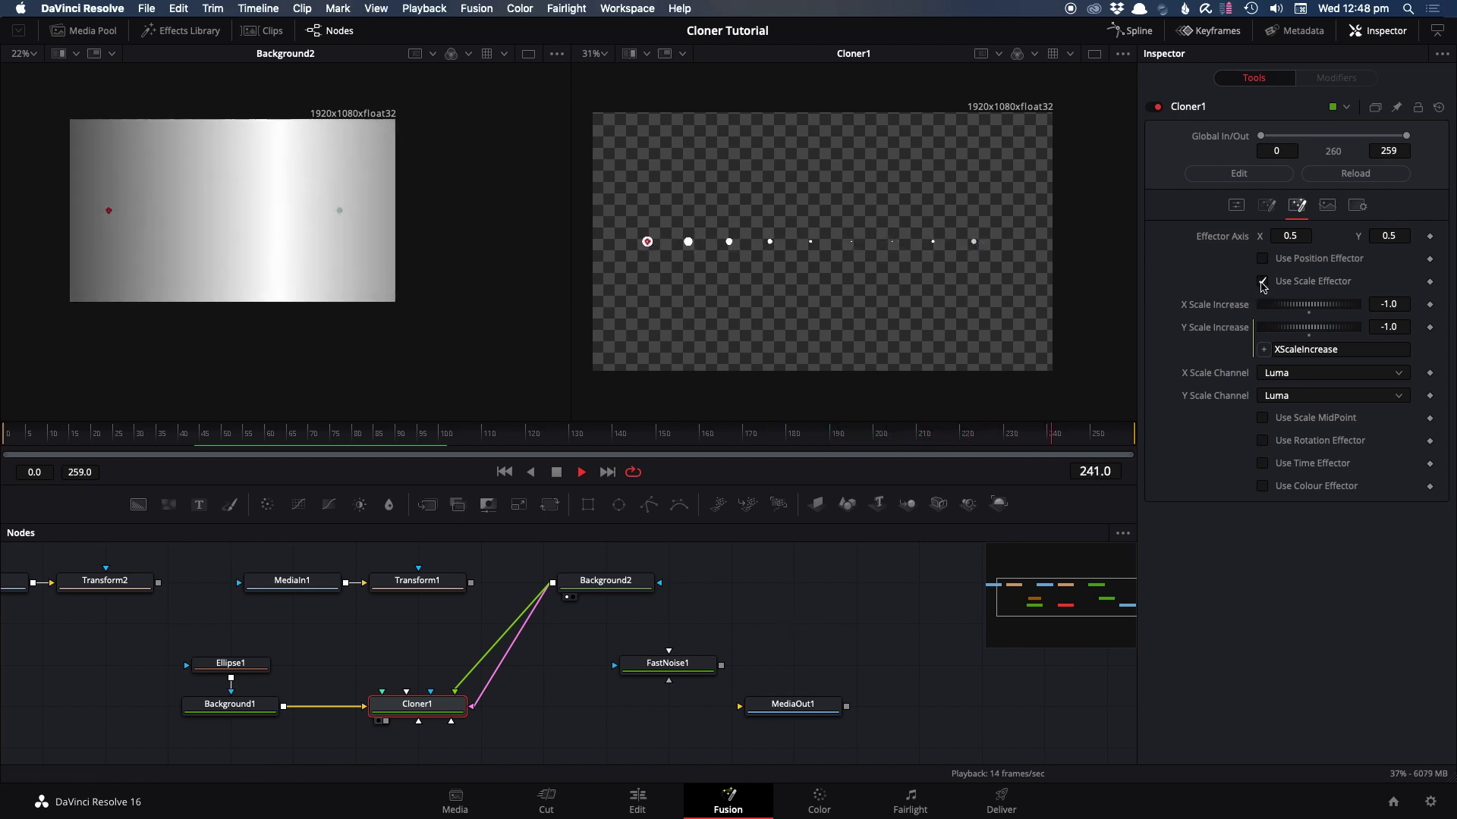
{"action": "left_click", "coordinate": [1263, 283]}
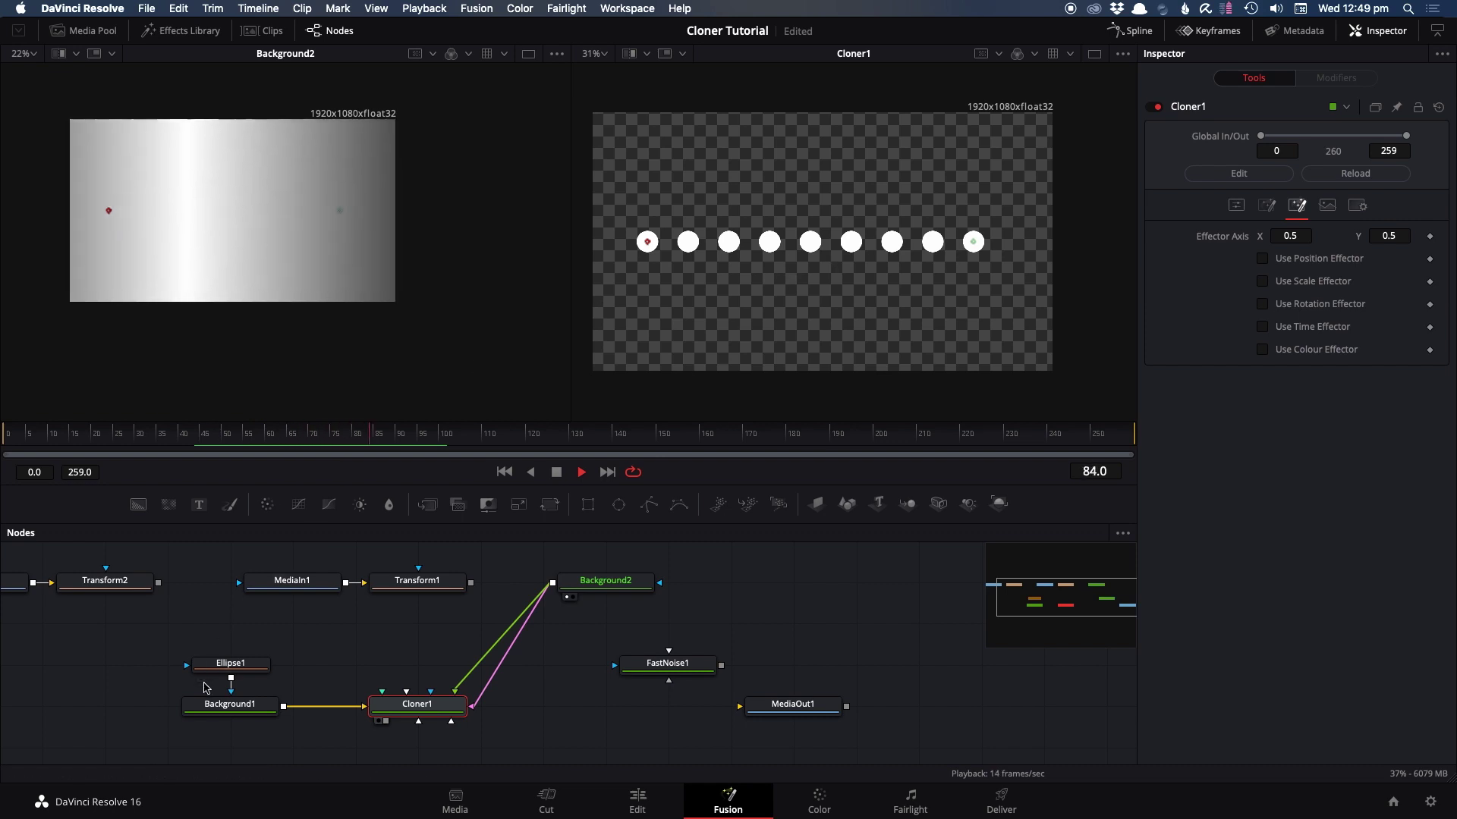
- Delete the Ellipse1 mask and set Background1's image width to 50
{"action": "left_click", "coordinate": [229, 664]}
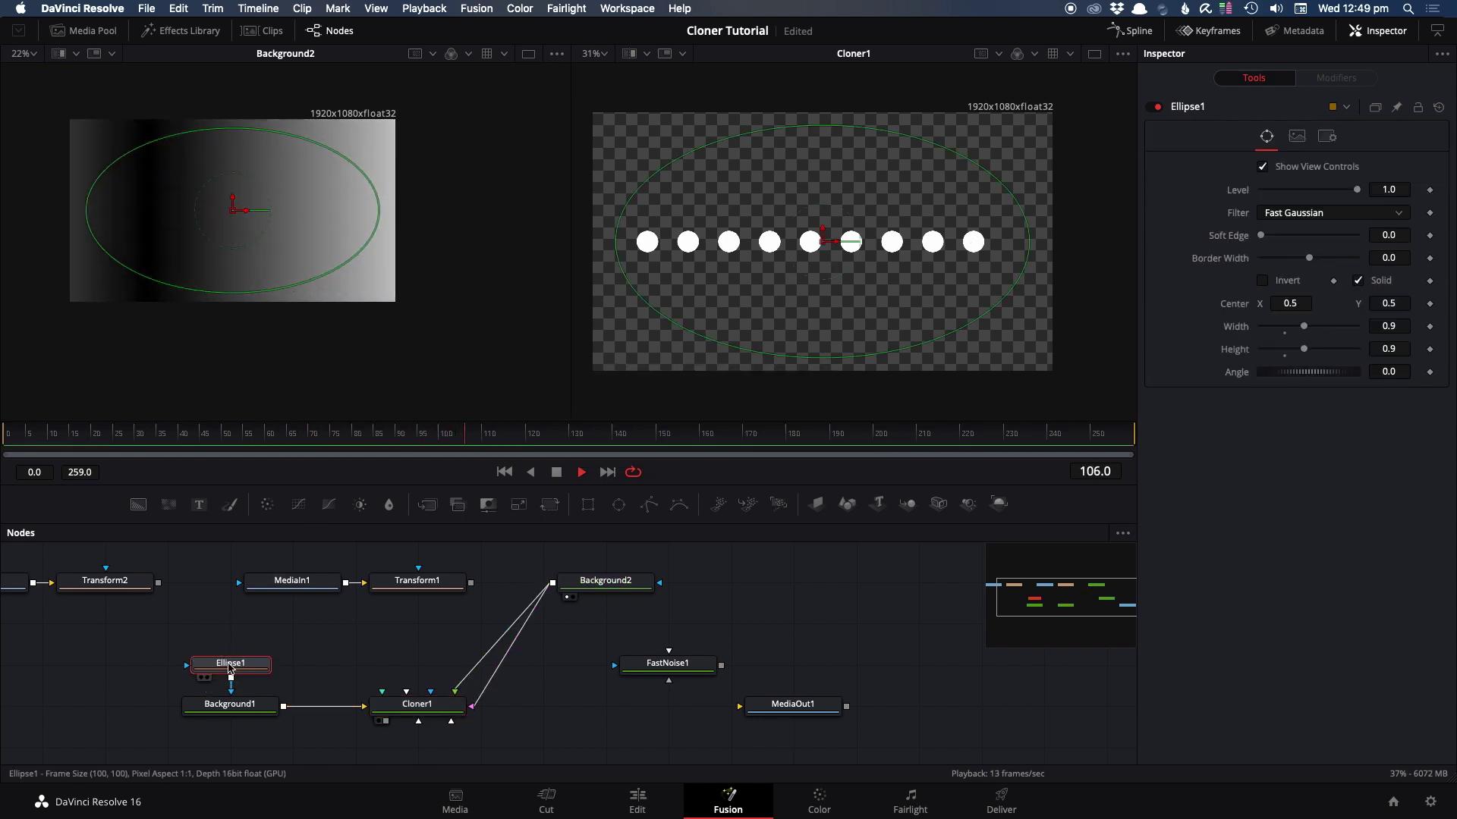
{"action": "key", "text": "Delete"}
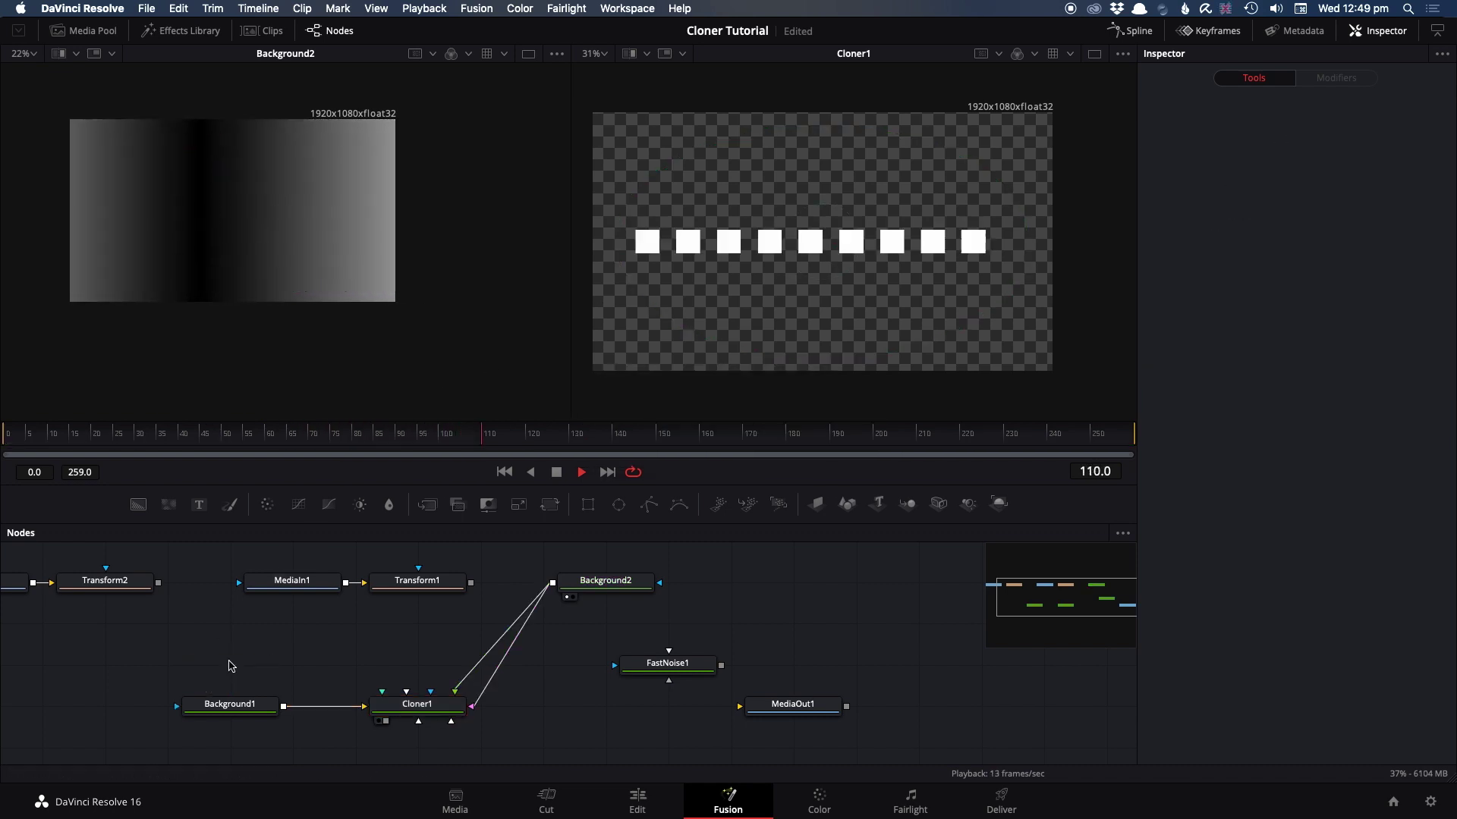
{"action": "left_click", "coordinate": [232, 706]}
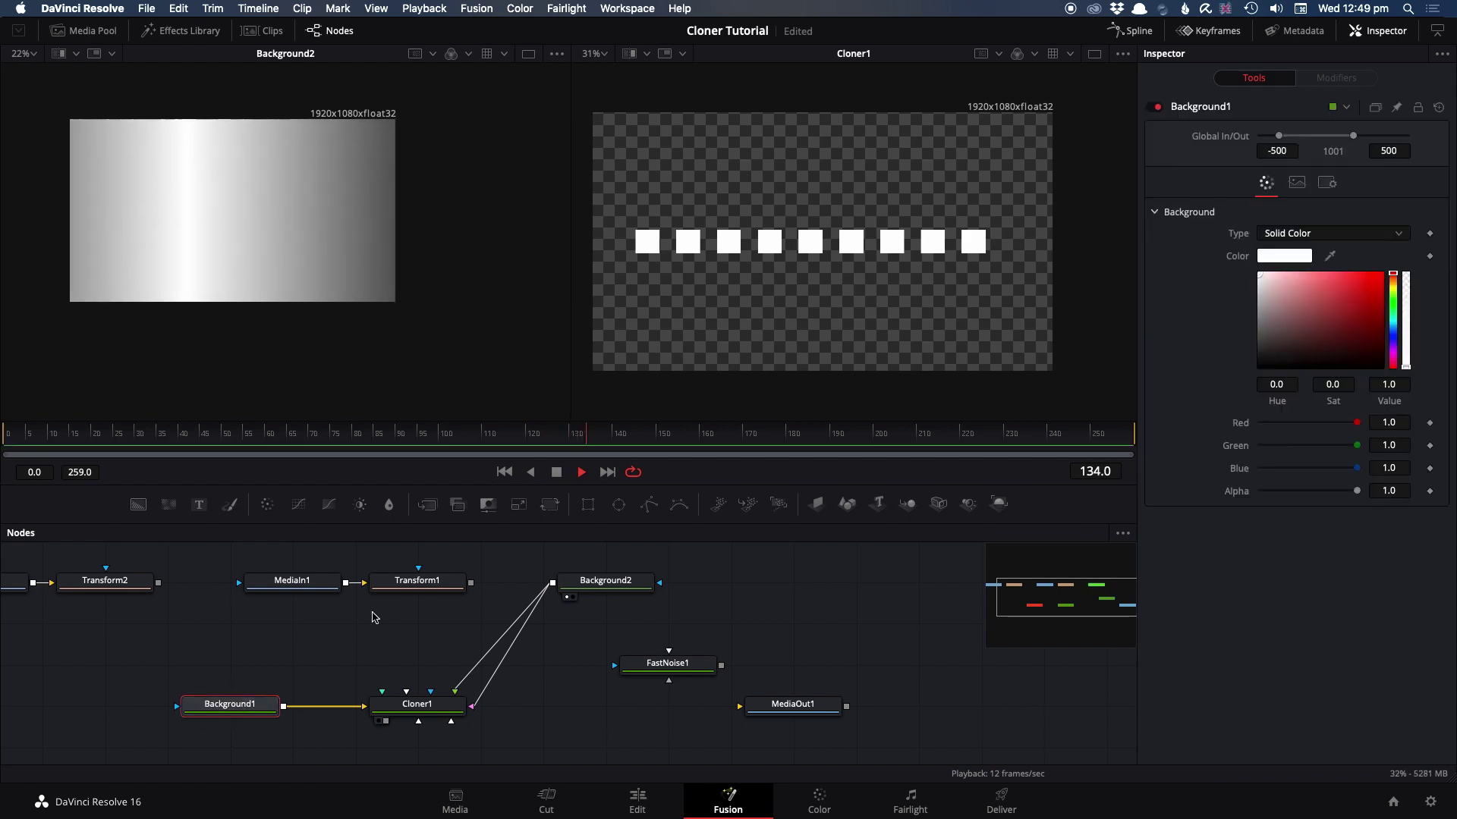
{"action": "left_click", "coordinate": [1296, 183]}
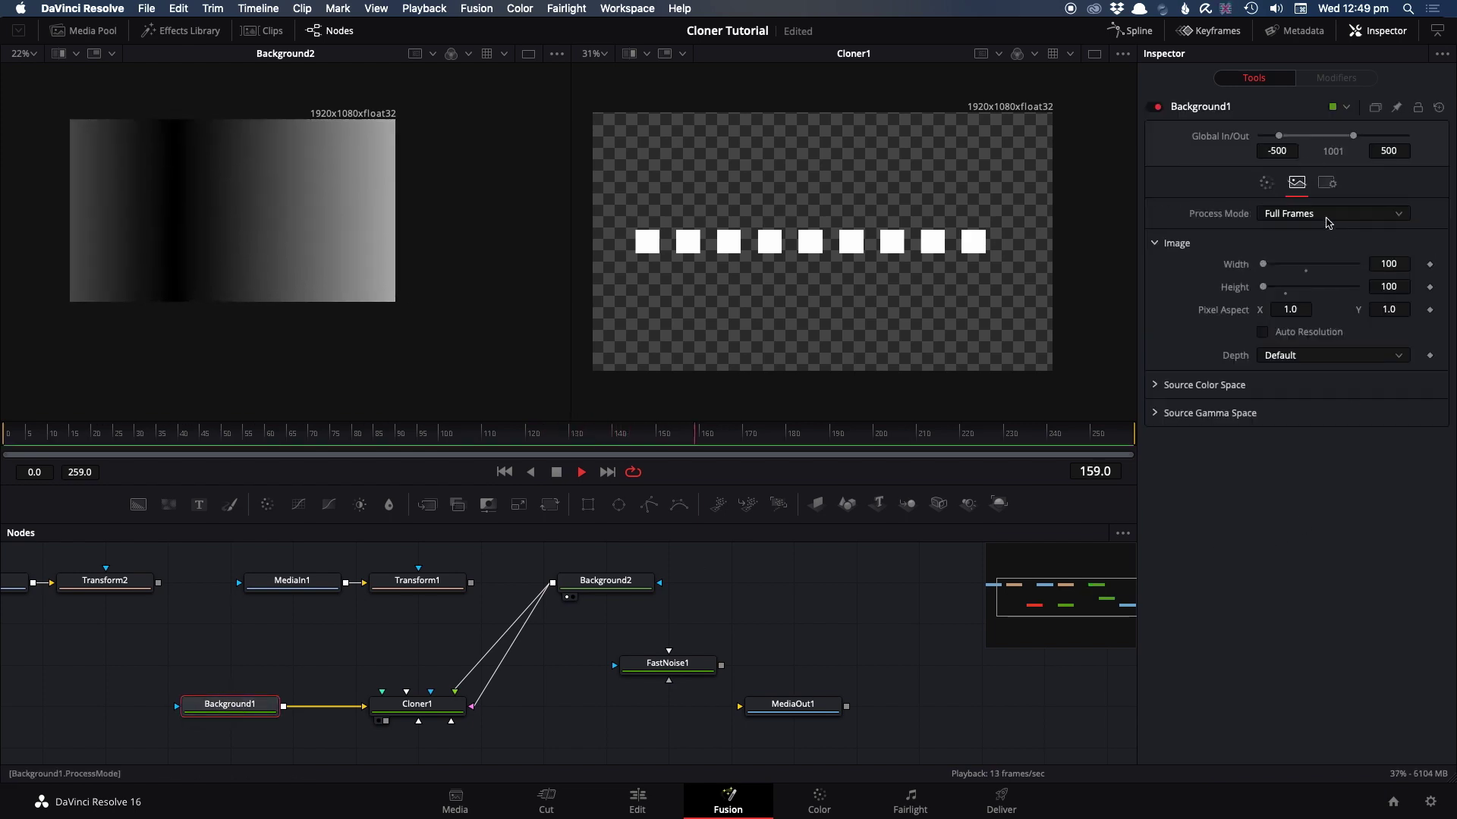
{"action": "left_click", "coordinate": [1400, 265]}
{"action": "type", "text": "50"}
{"action": "key", "text": "Tab"}
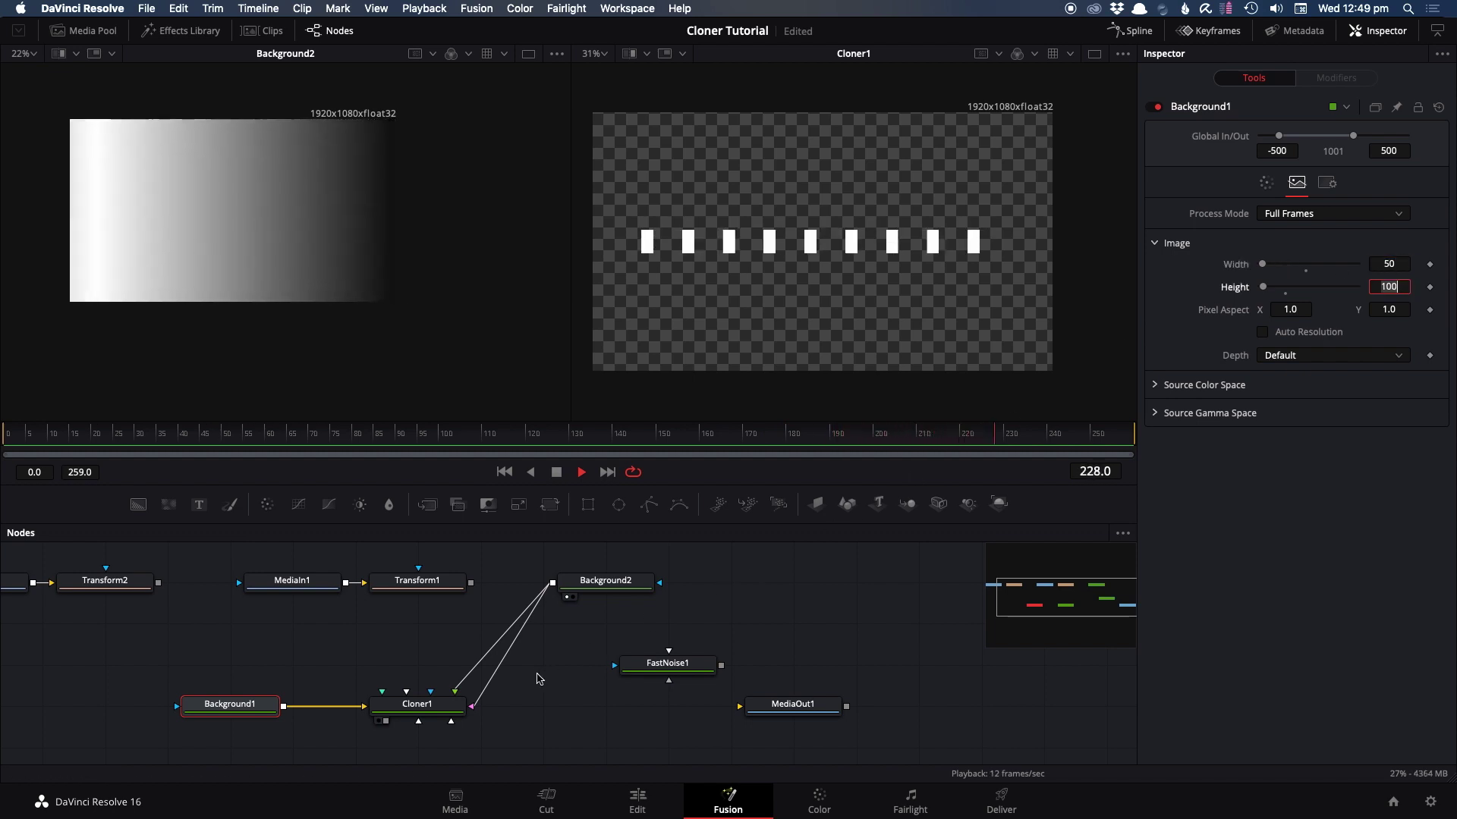
- Connect Background2 to Cloner1's Rotation Effector input and enable Use Rotation Effector with an Angle of 261
{"action": "mouse_move", "coordinate": [553, 583]}
{"action": "left_mouse_down"}
{"action": "mouse_move", "coordinate": [409, 667]}
{"action": "mouse_move", "coordinate": [392, 705]}
{"action": "left_mouse_up"}
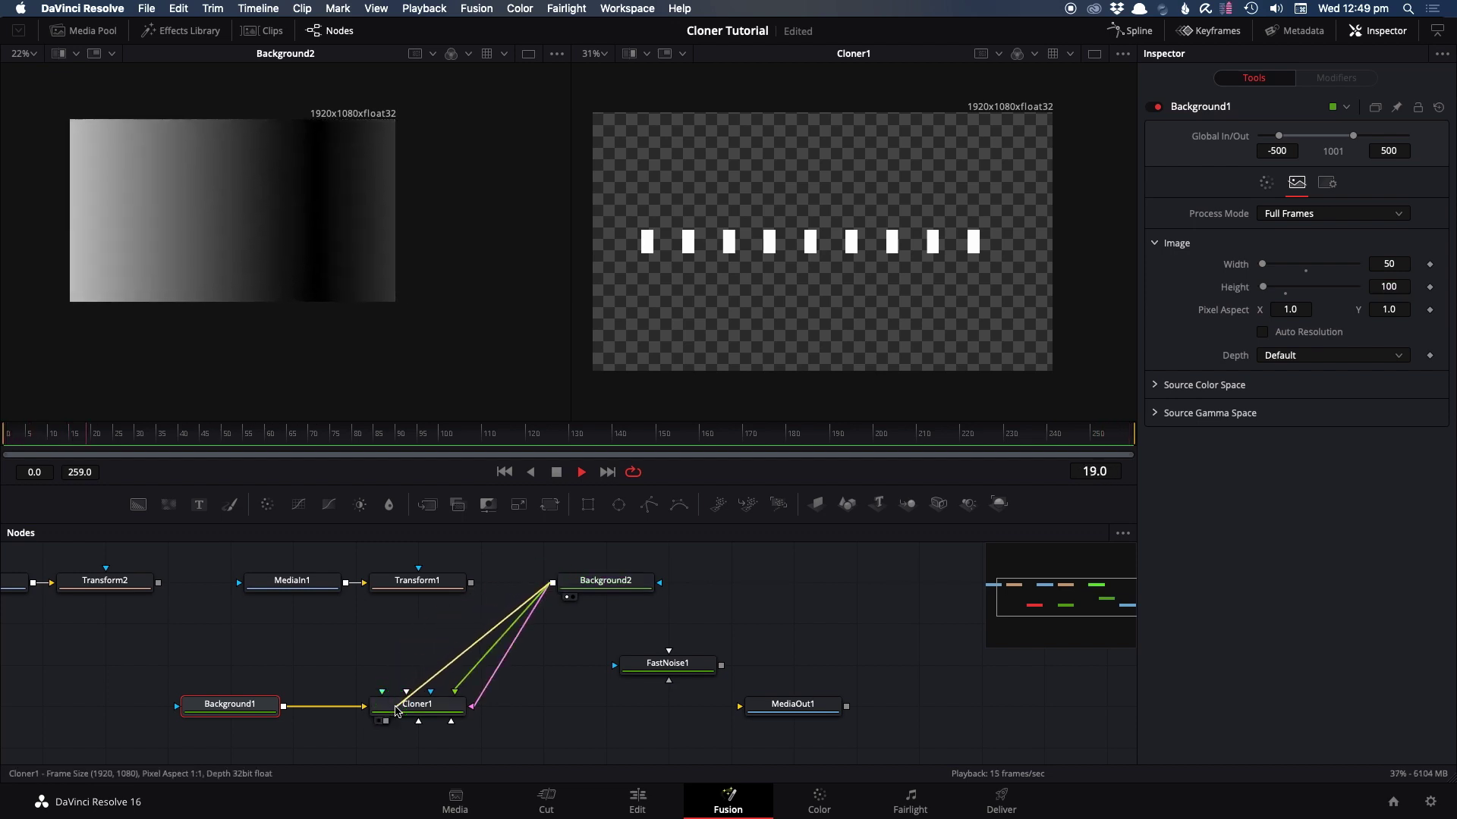
{"action": "left_click", "coordinate": [438, 634]}
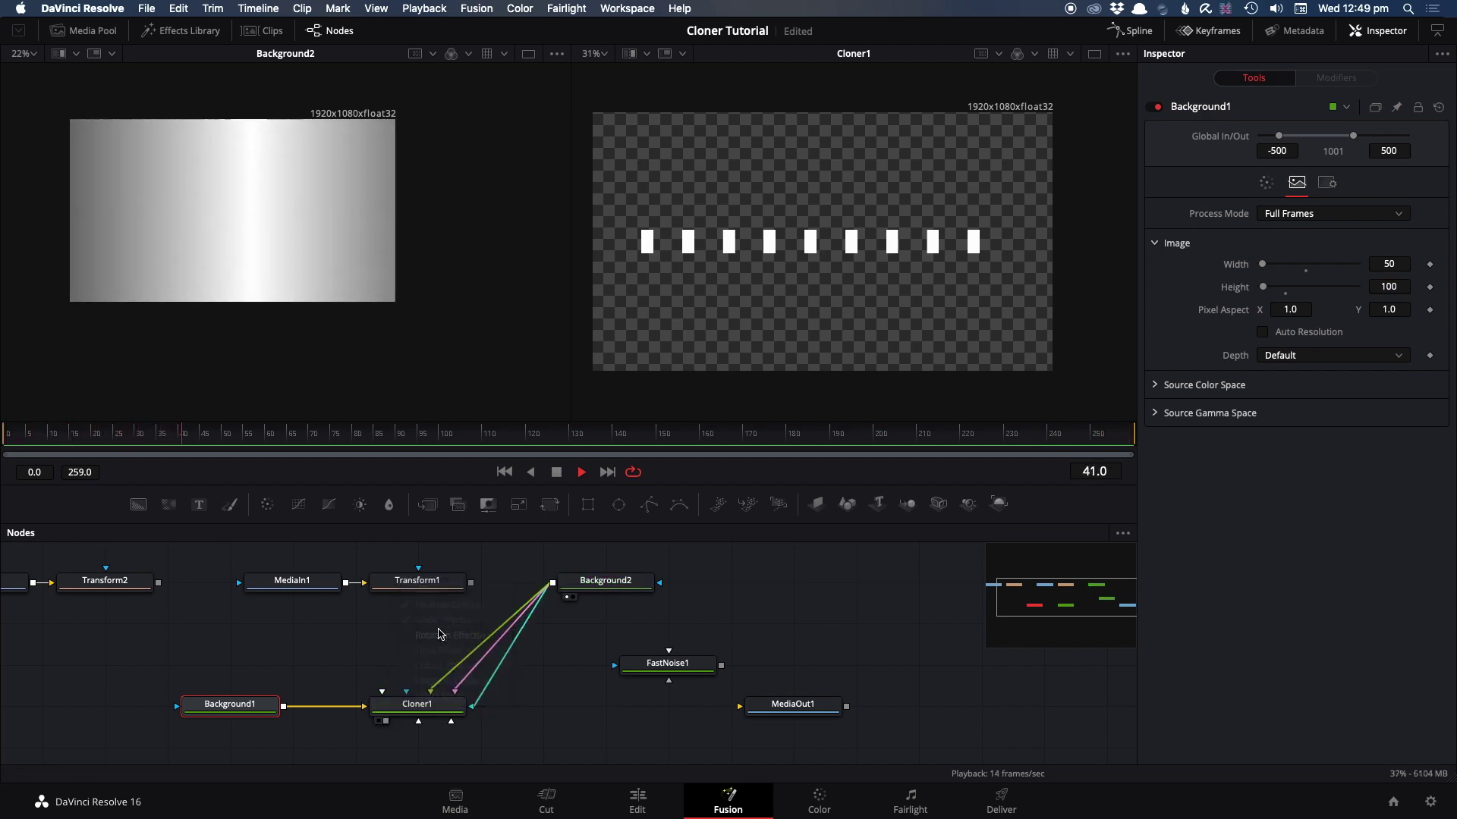
{"action": "left_click", "coordinate": [430, 705]}
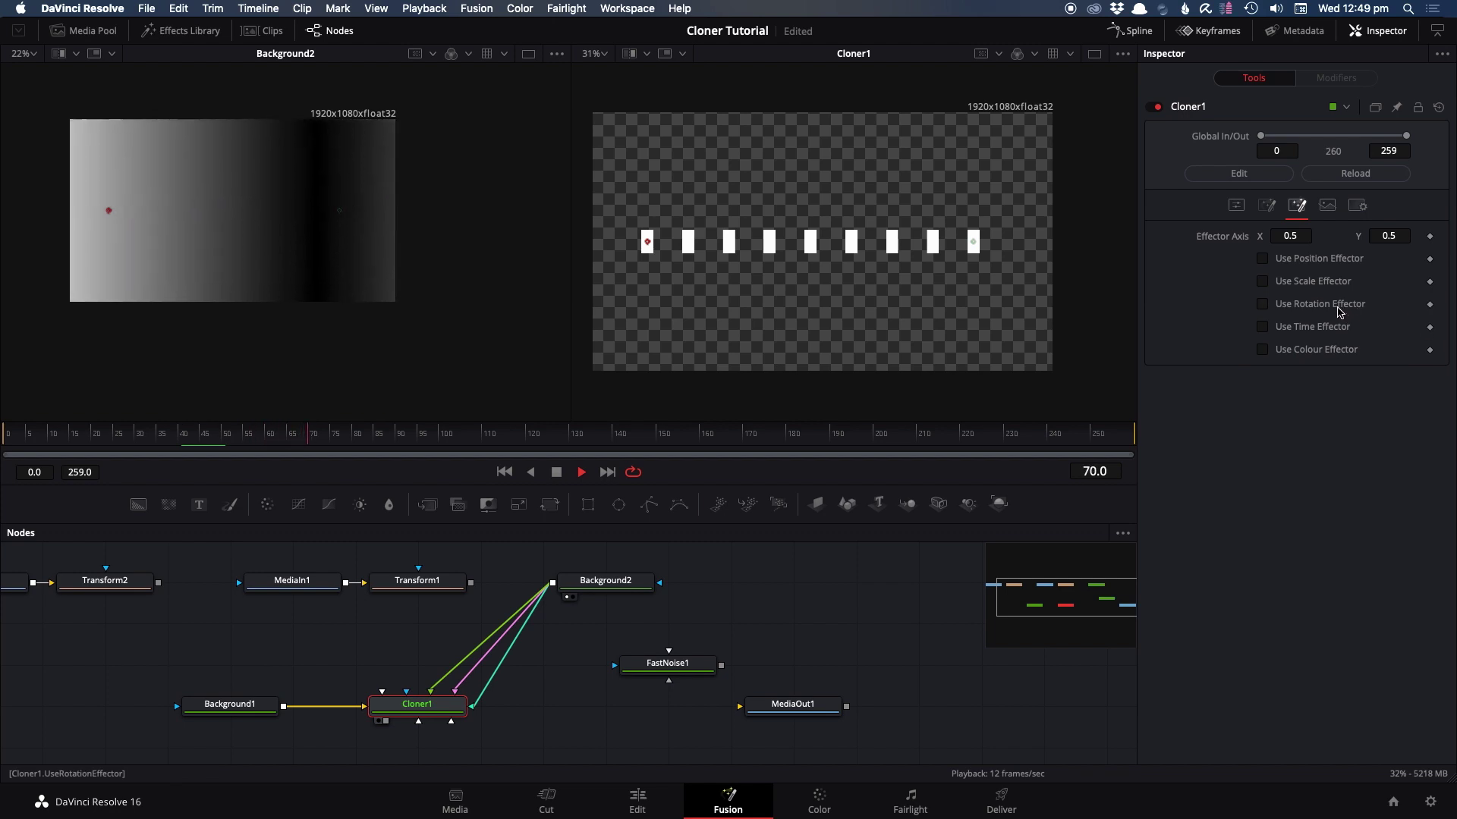
{"action": "left_click", "coordinate": [1340, 307]}
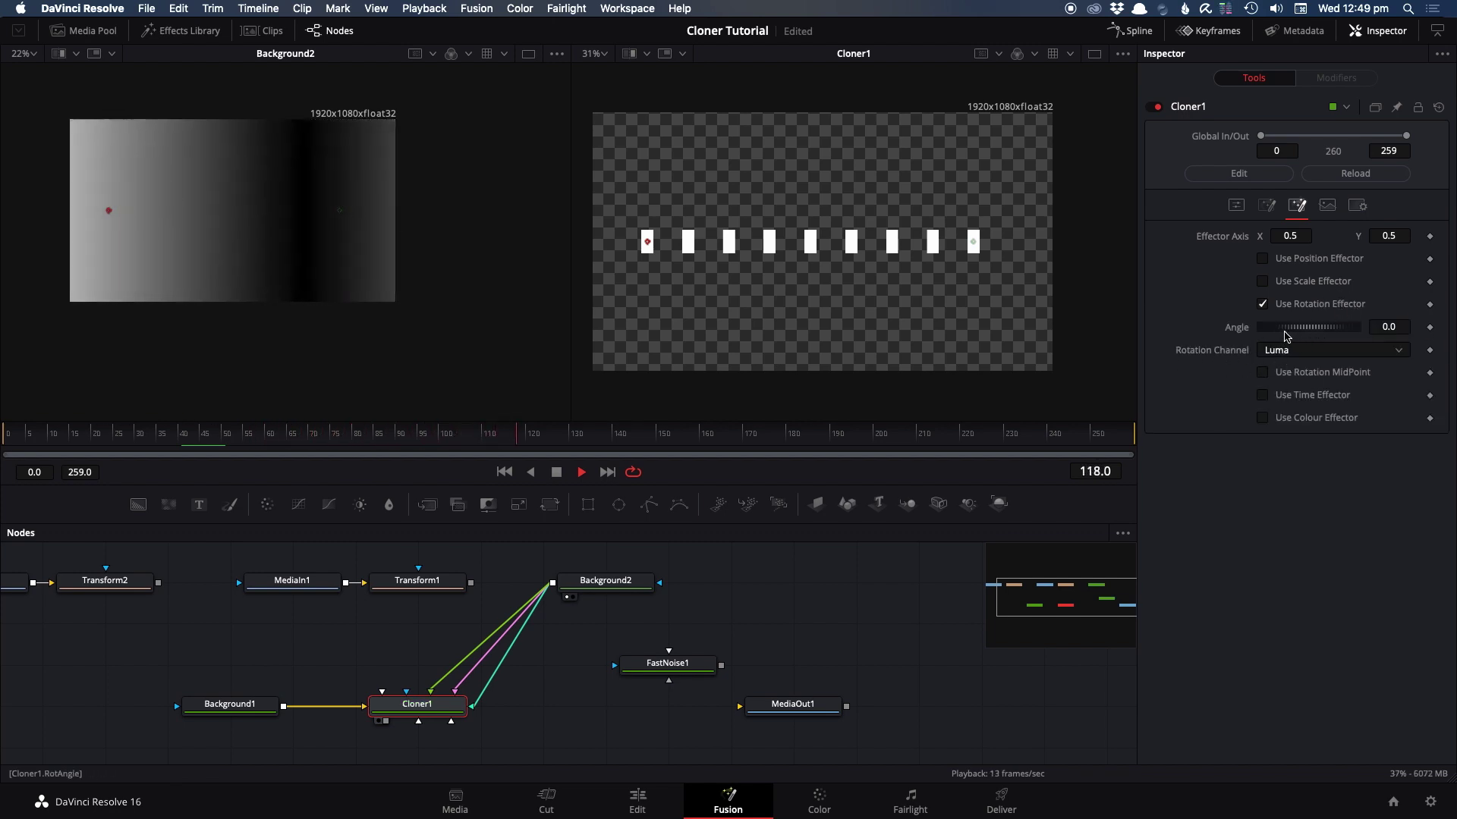
{"action": "left_click_drag", "start_coordinate": [1289, 326], "coordinate": [1311, 328]}
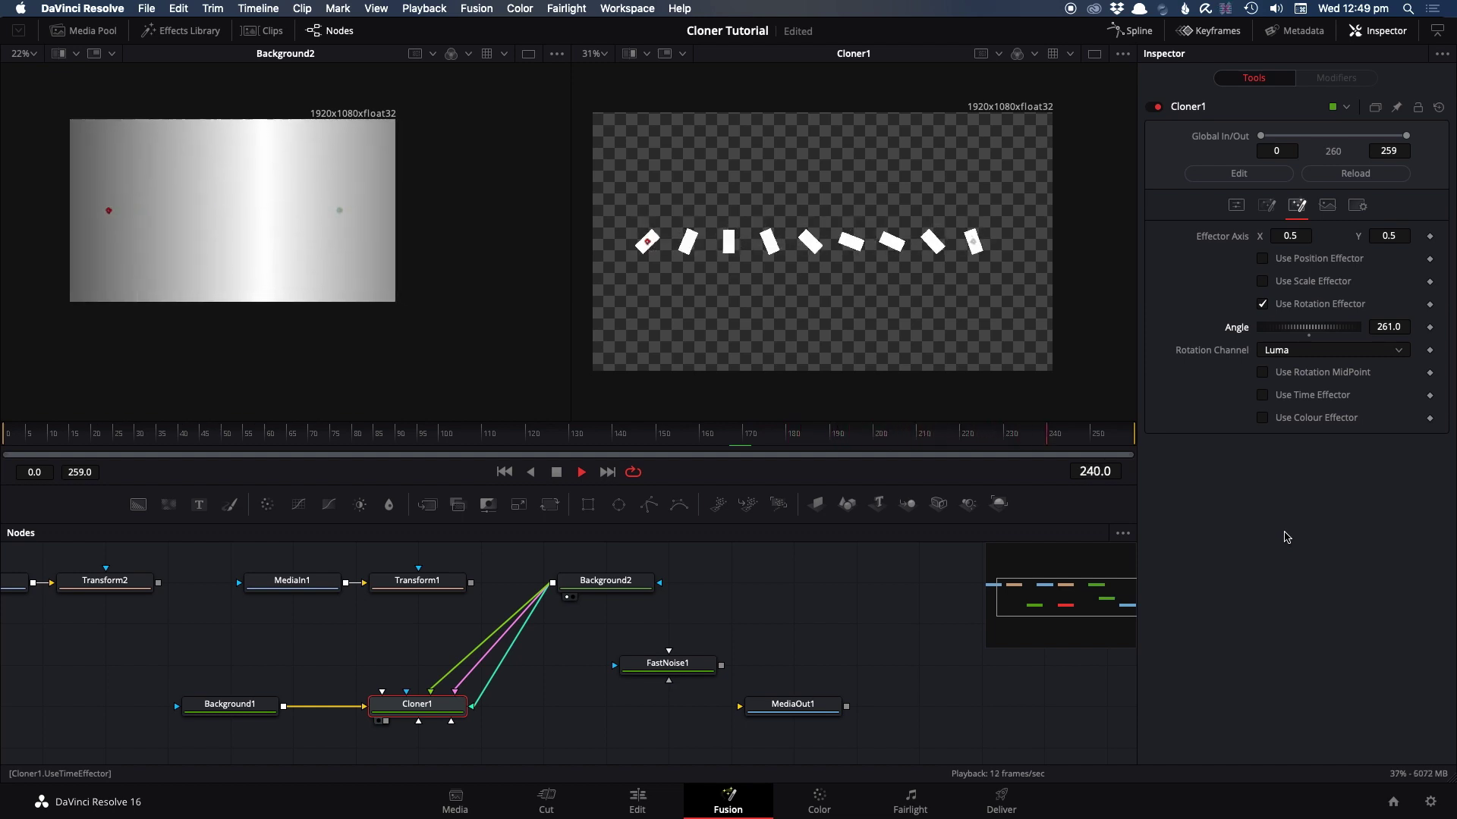
- Turn on Use Rotation MidPoint and preview the rotating clones in Grid mode, returning Cloner1 to Linear mode
{"action": "left_click", "coordinate": [1263, 373]}
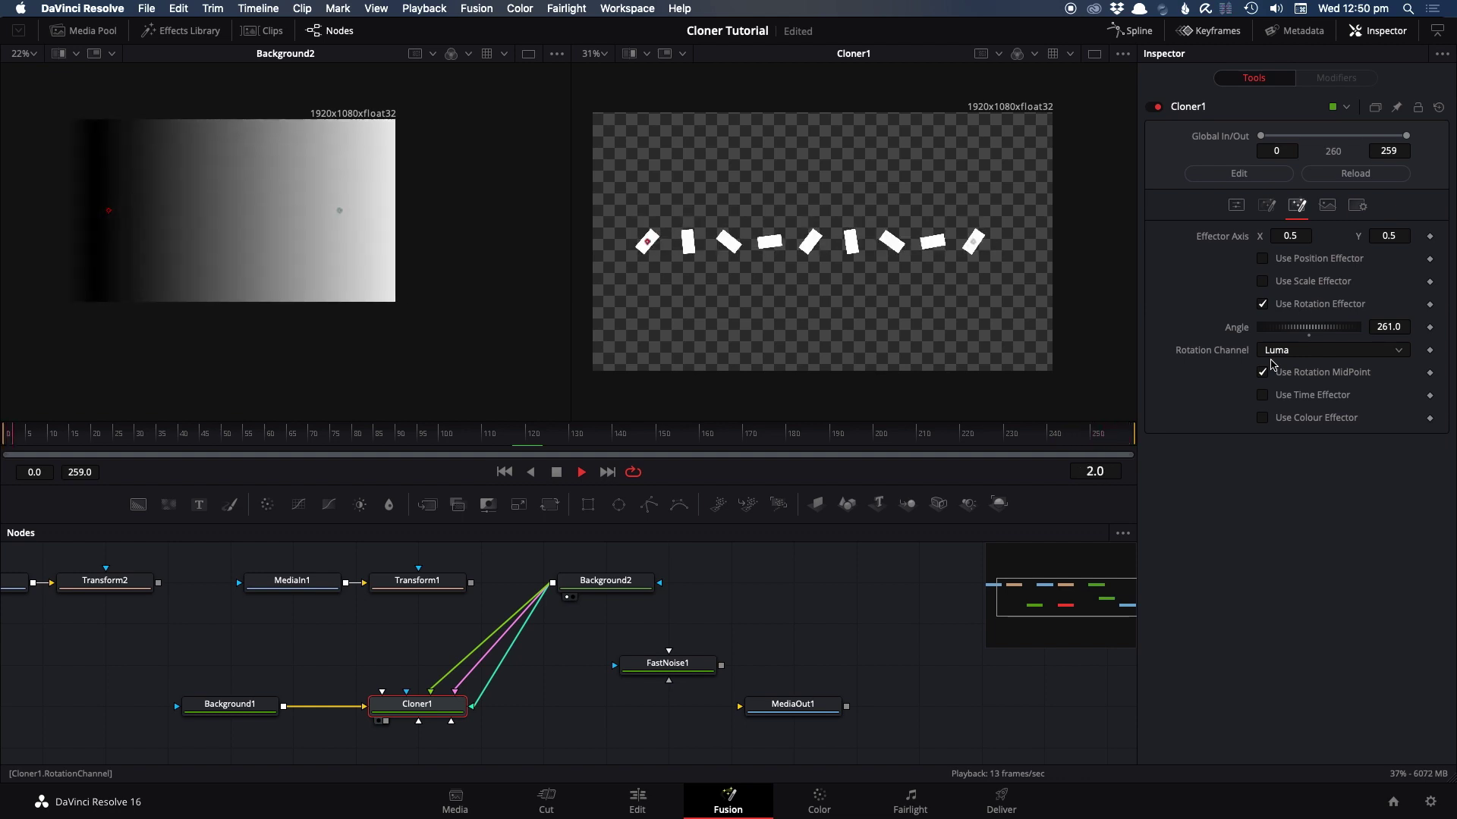
{"action": "left_click", "coordinate": [1236, 205]}
{"action": "left_click", "coordinate": [1282, 236]}
{"action": "left_click", "coordinate": [1281, 260]}
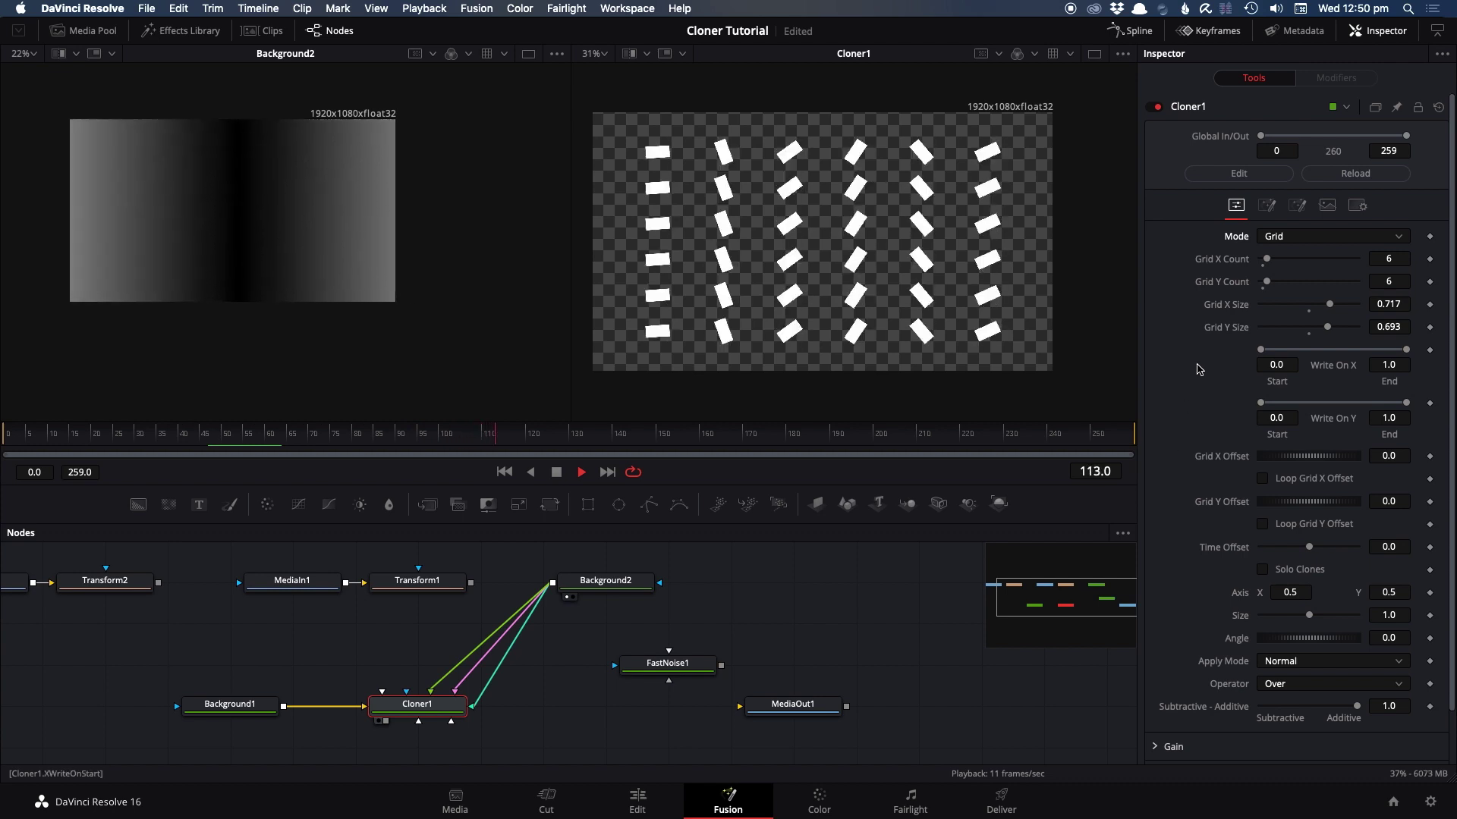
{"action": "left_click", "coordinate": [1282, 236]}
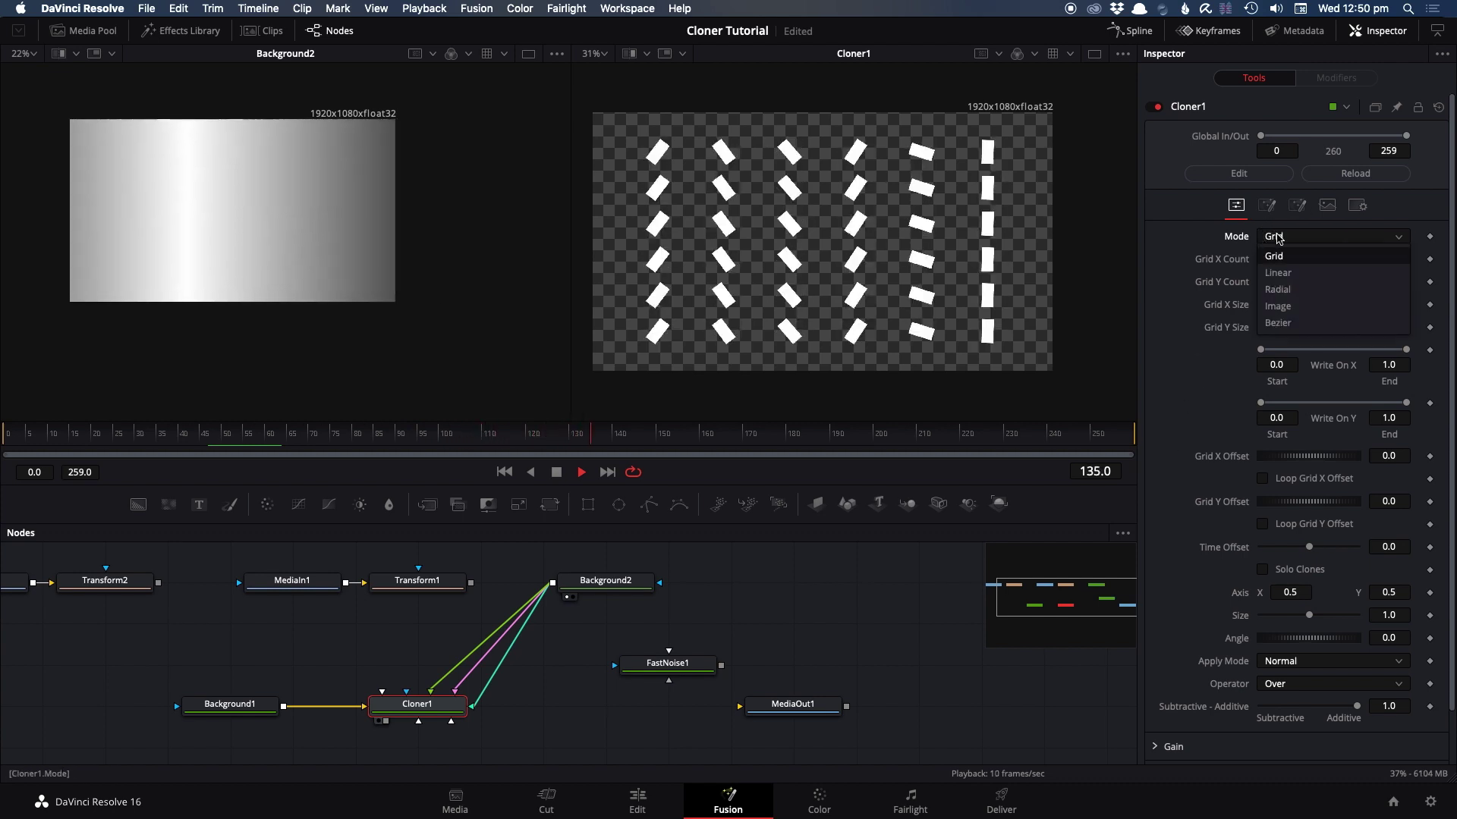
{"action": "left_click", "coordinate": [1280, 270]}
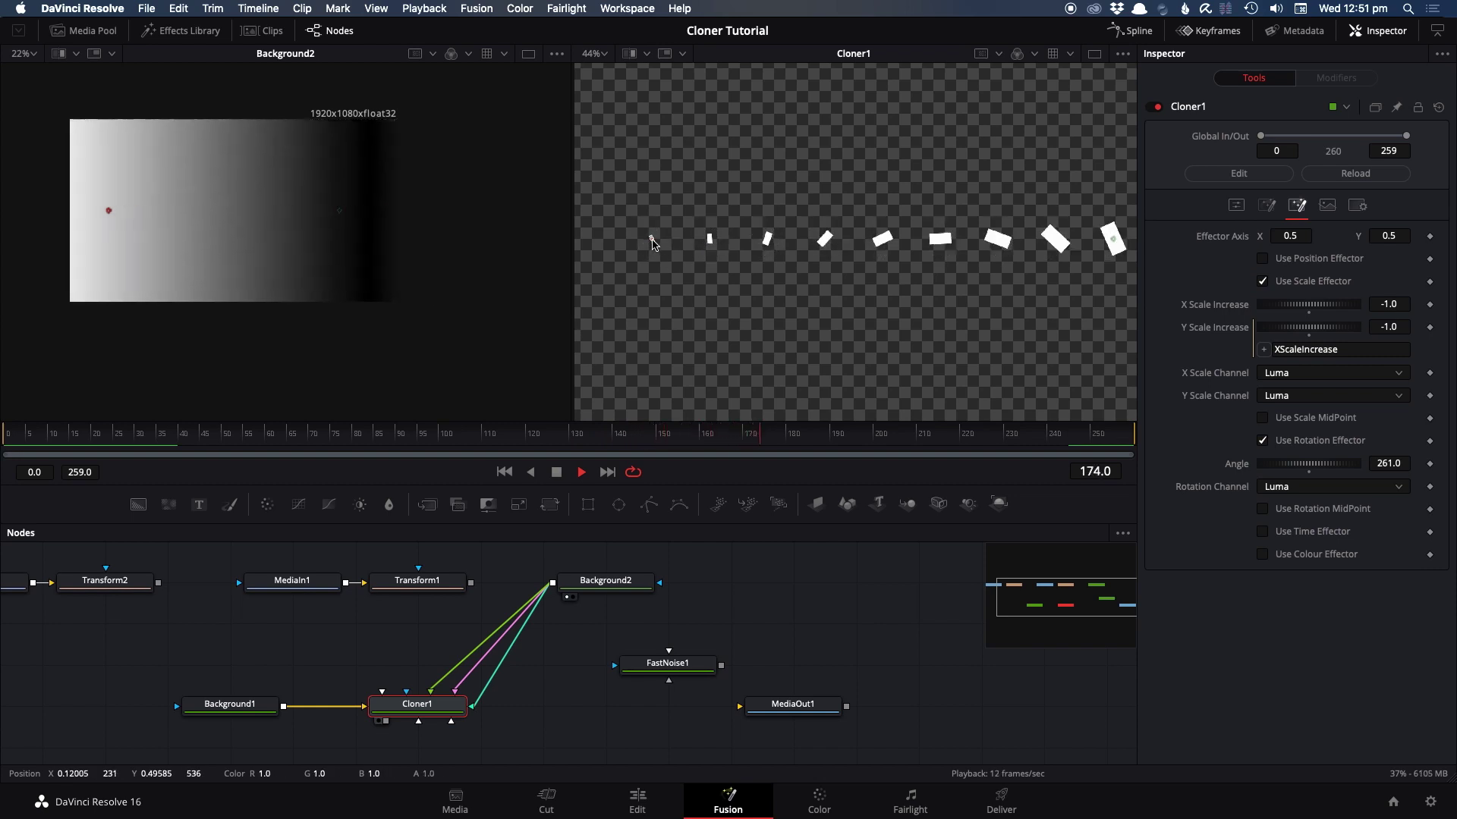
- Try Cloner1's Effector Axis Y at 0.0, and set it to -0.5
{"action": "left_click", "coordinate": [1403, 235]}
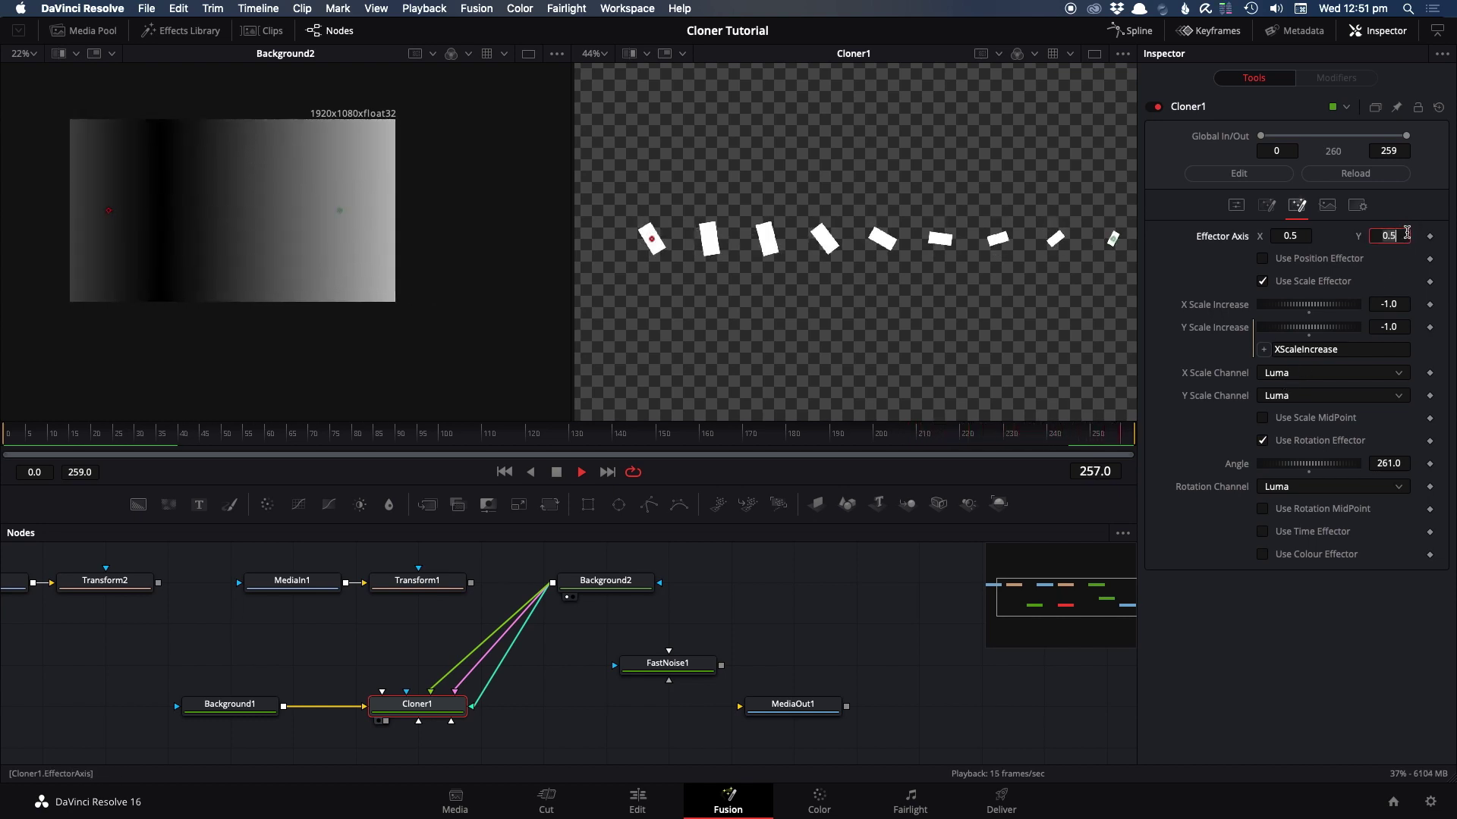
{"action": "key", "text": "Tab"}
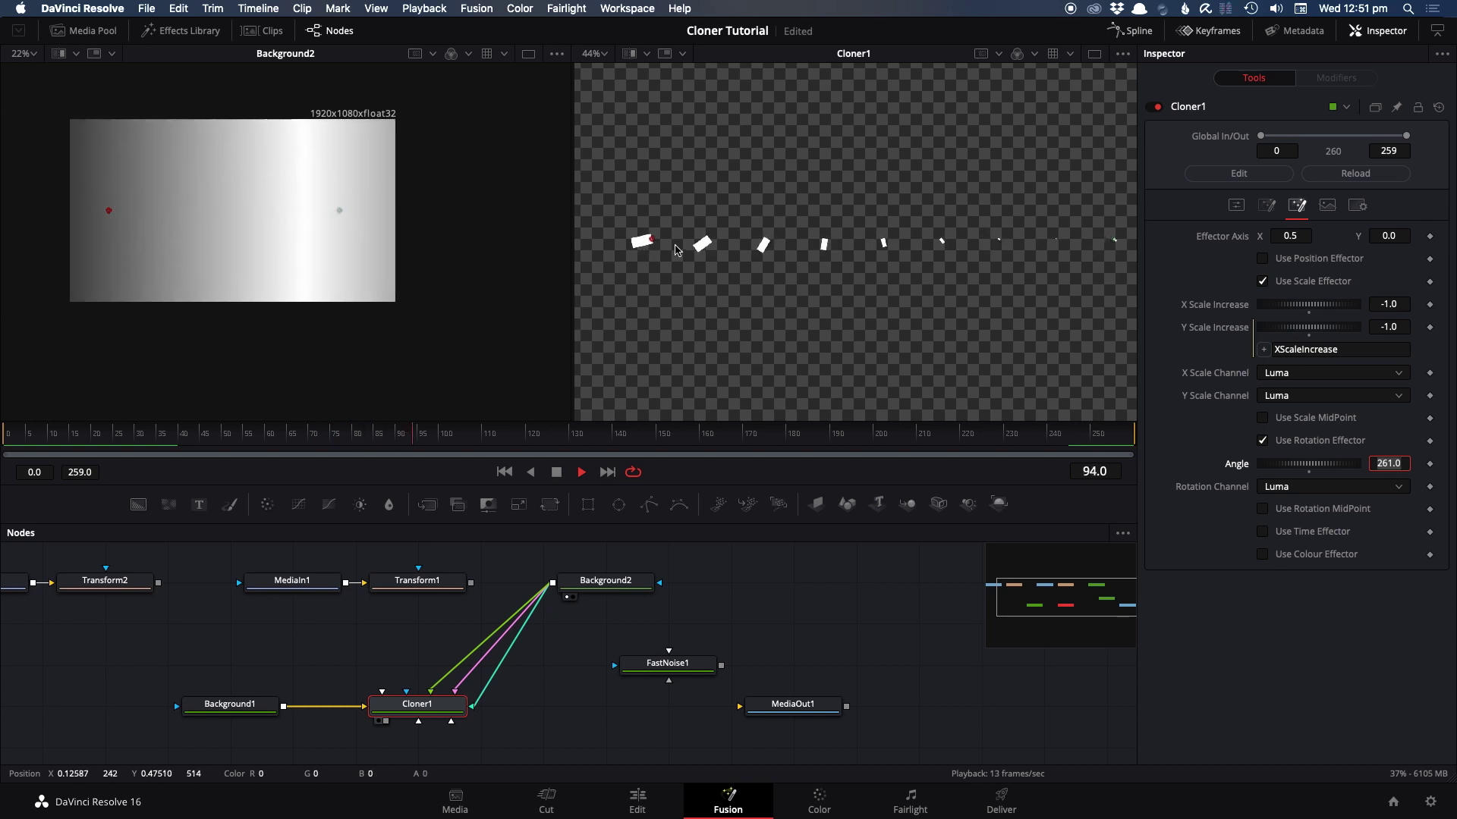
{"action": "key", "text": "ctrl+f"}
{"action": "left_click", "coordinate": [1399, 235]}
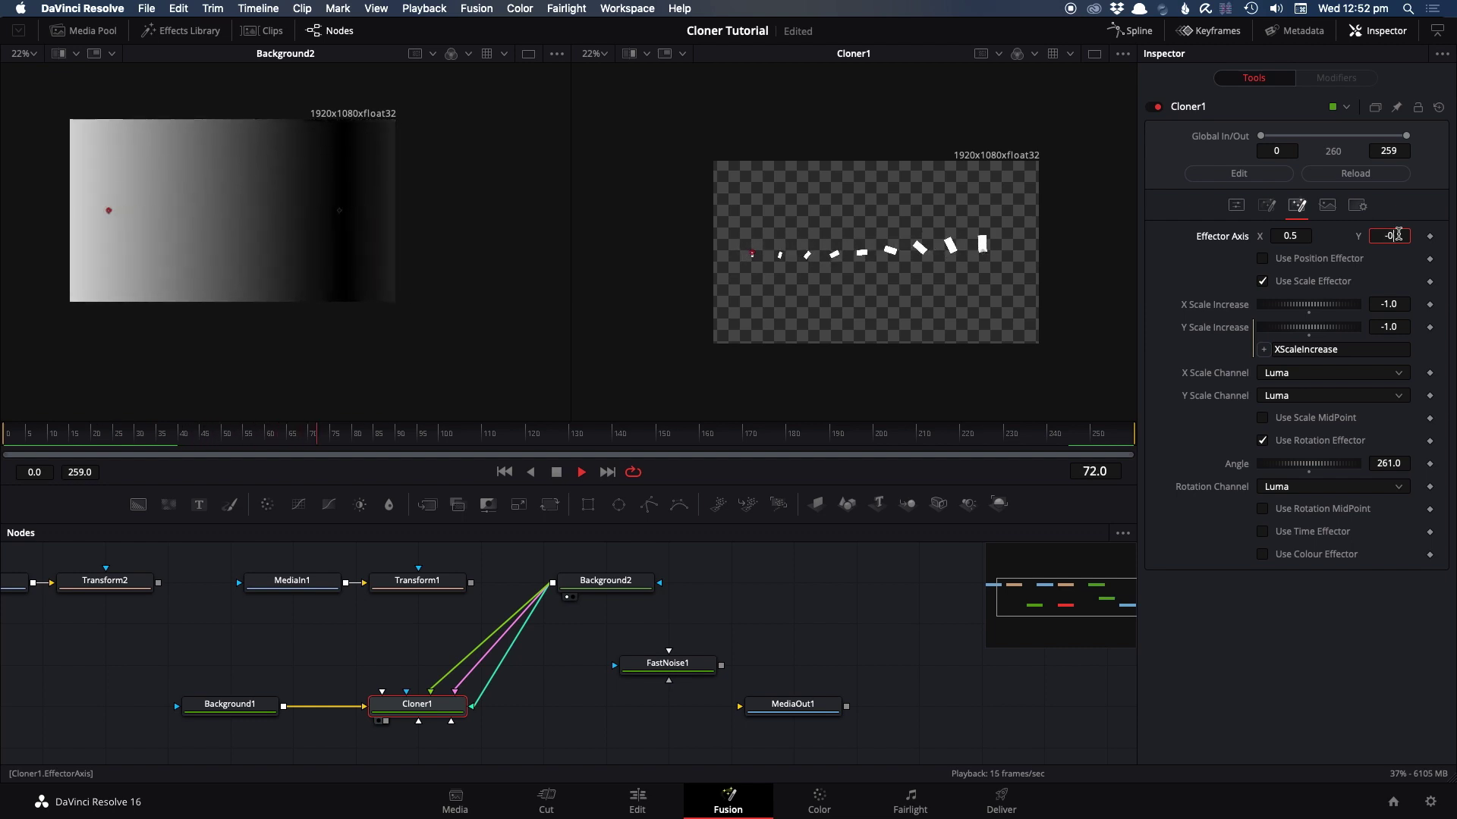
{"action": "key", "text": "Tab"}
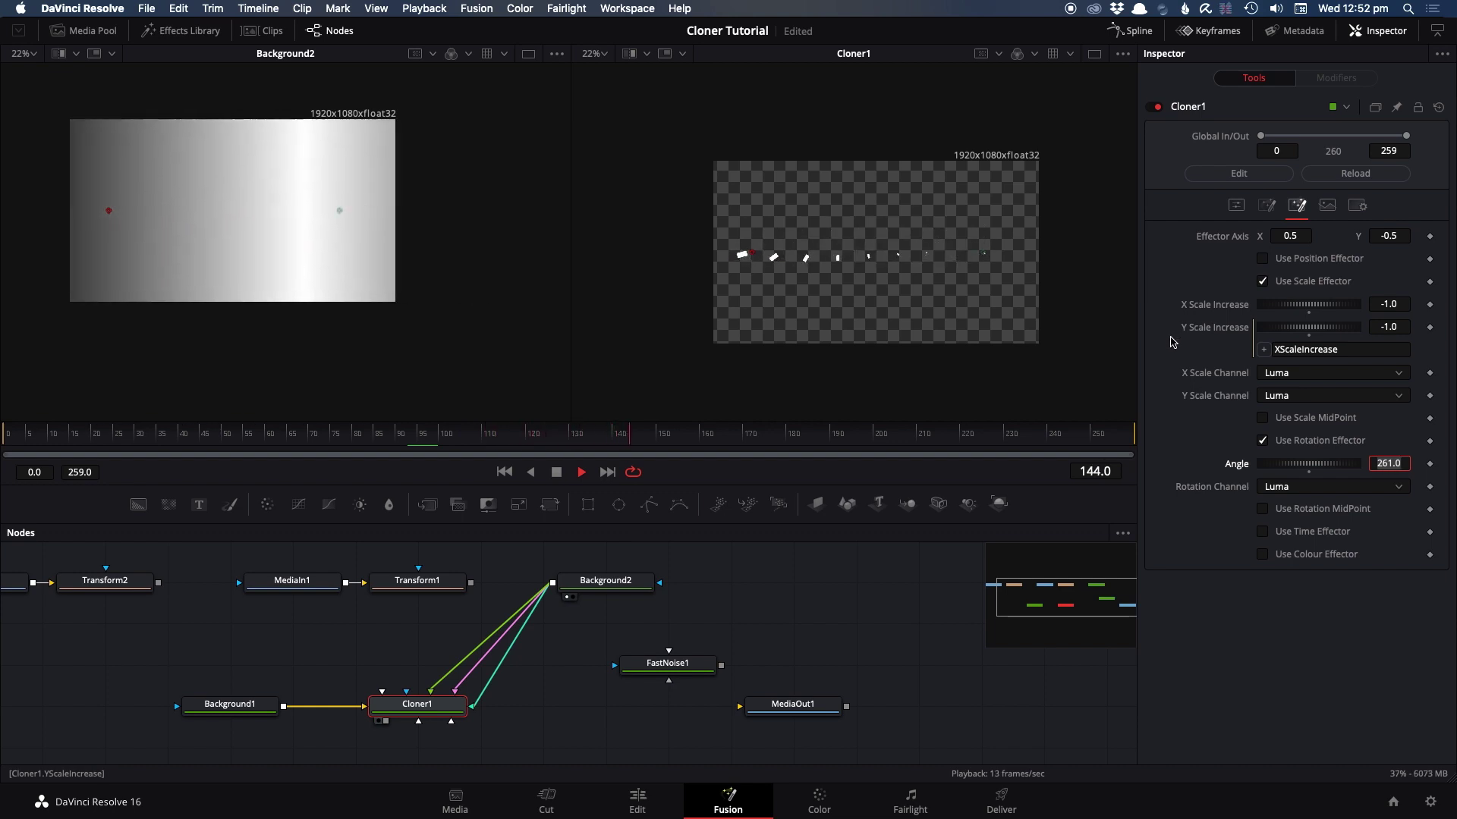
{"action": "scroll", "coordinate": [1056, 256], "scroll_direction": "up", "scroll_amount": 2}
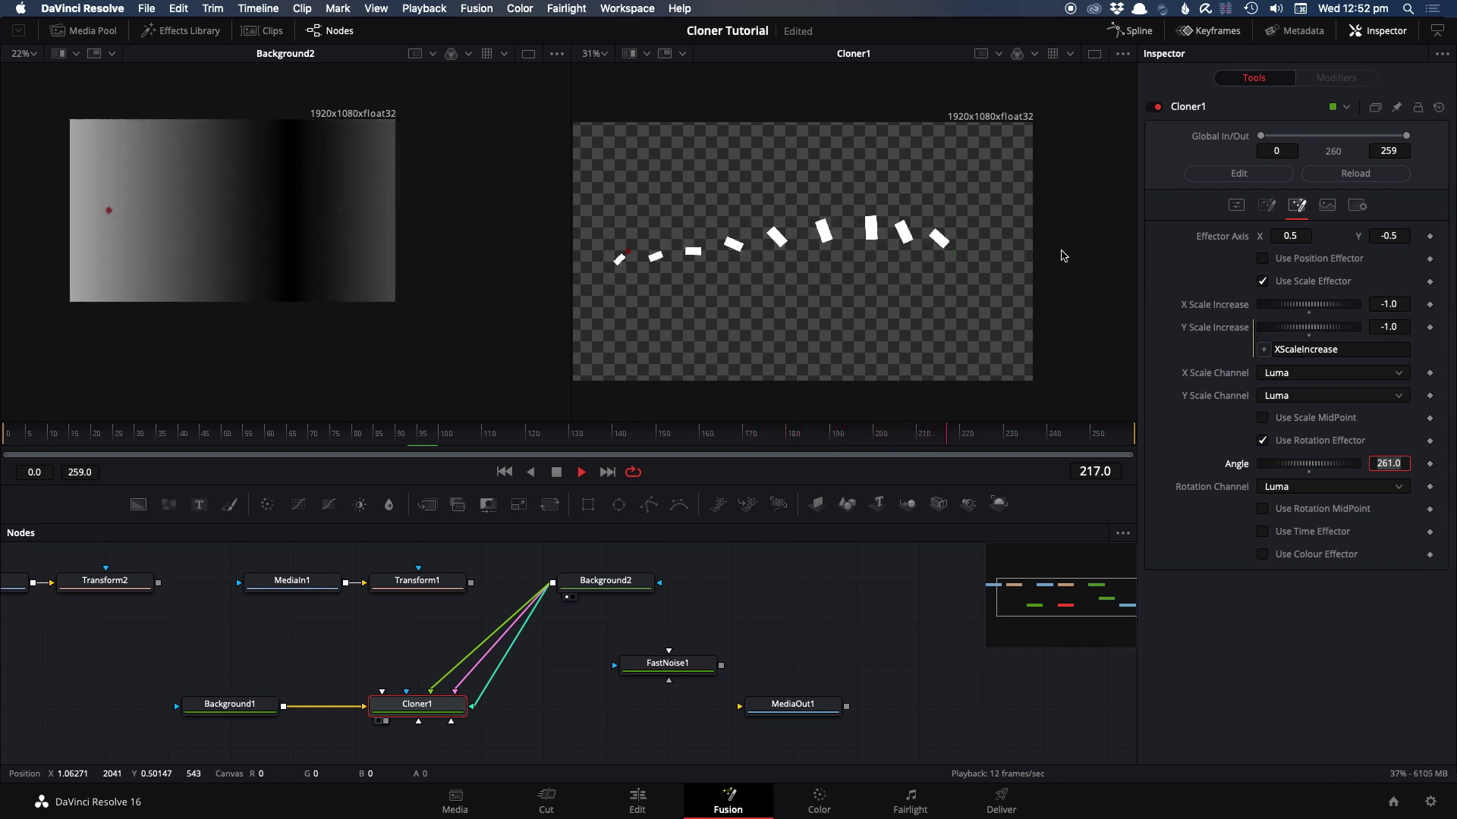
- Enable Use Position Effector on Cloner1 and switch its mode to Grid to view the combined effectors
{"action": "left_click", "coordinate": [1272, 265]}
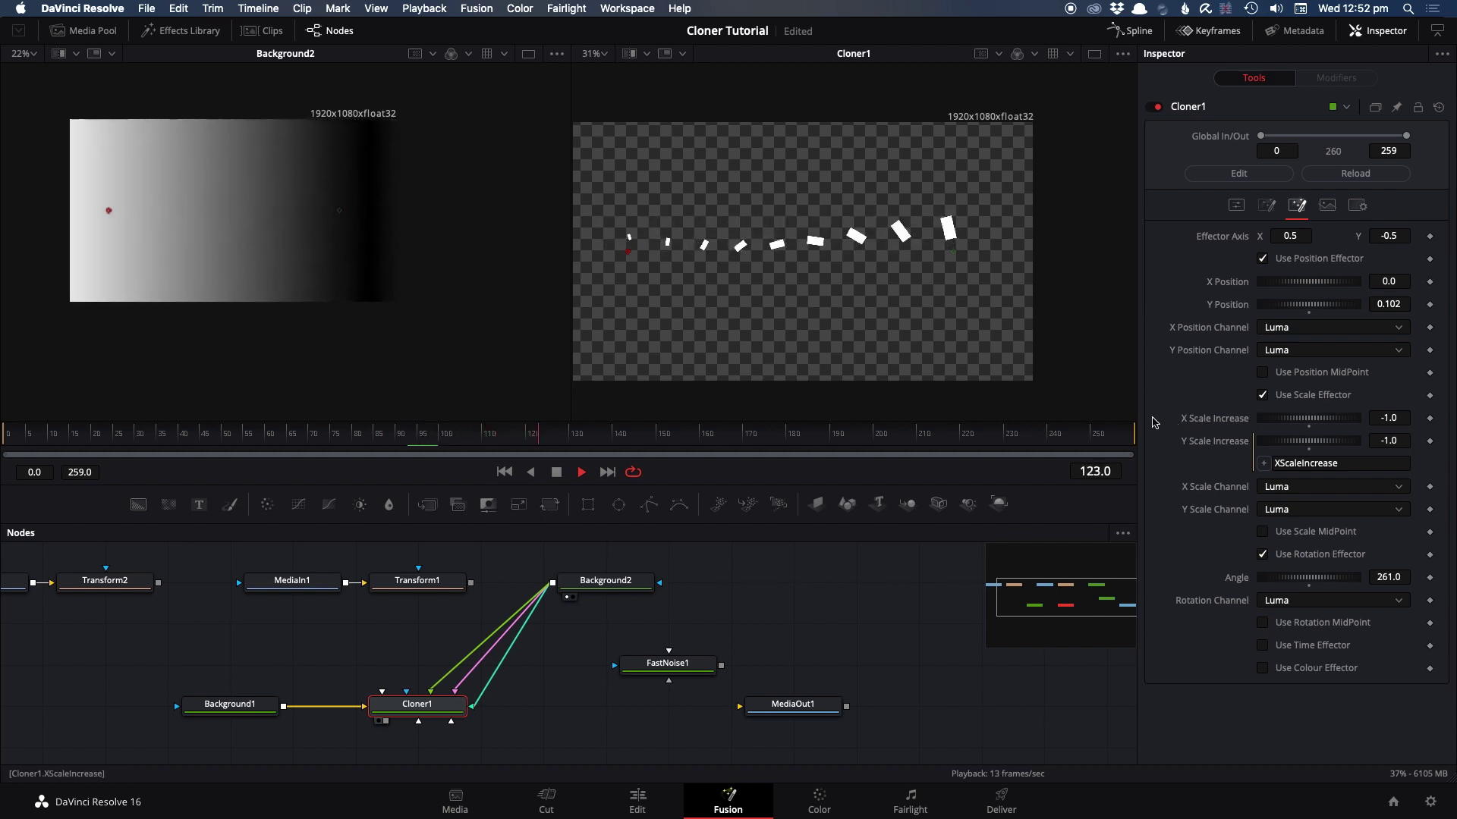
{"action": "left_click", "coordinate": [1236, 205]}
{"action": "left_click", "coordinate": [1284, 242]}
{"action": "left_click", "coordinate": [1282, 262]}
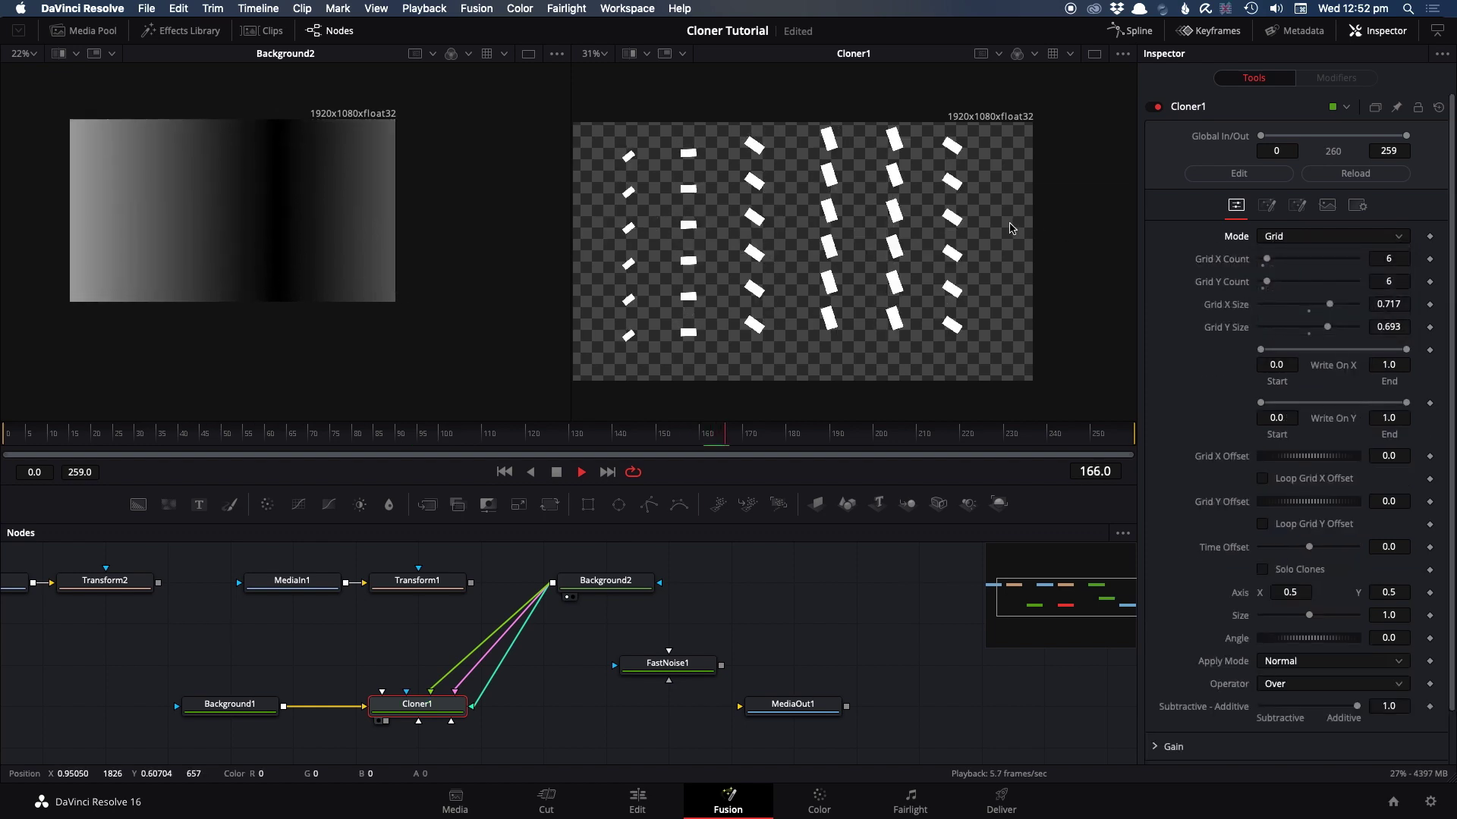
{"action": "scroll", "coordinate": [1013, 228], "scroll_direction": "down", "scroll_amount": 2}
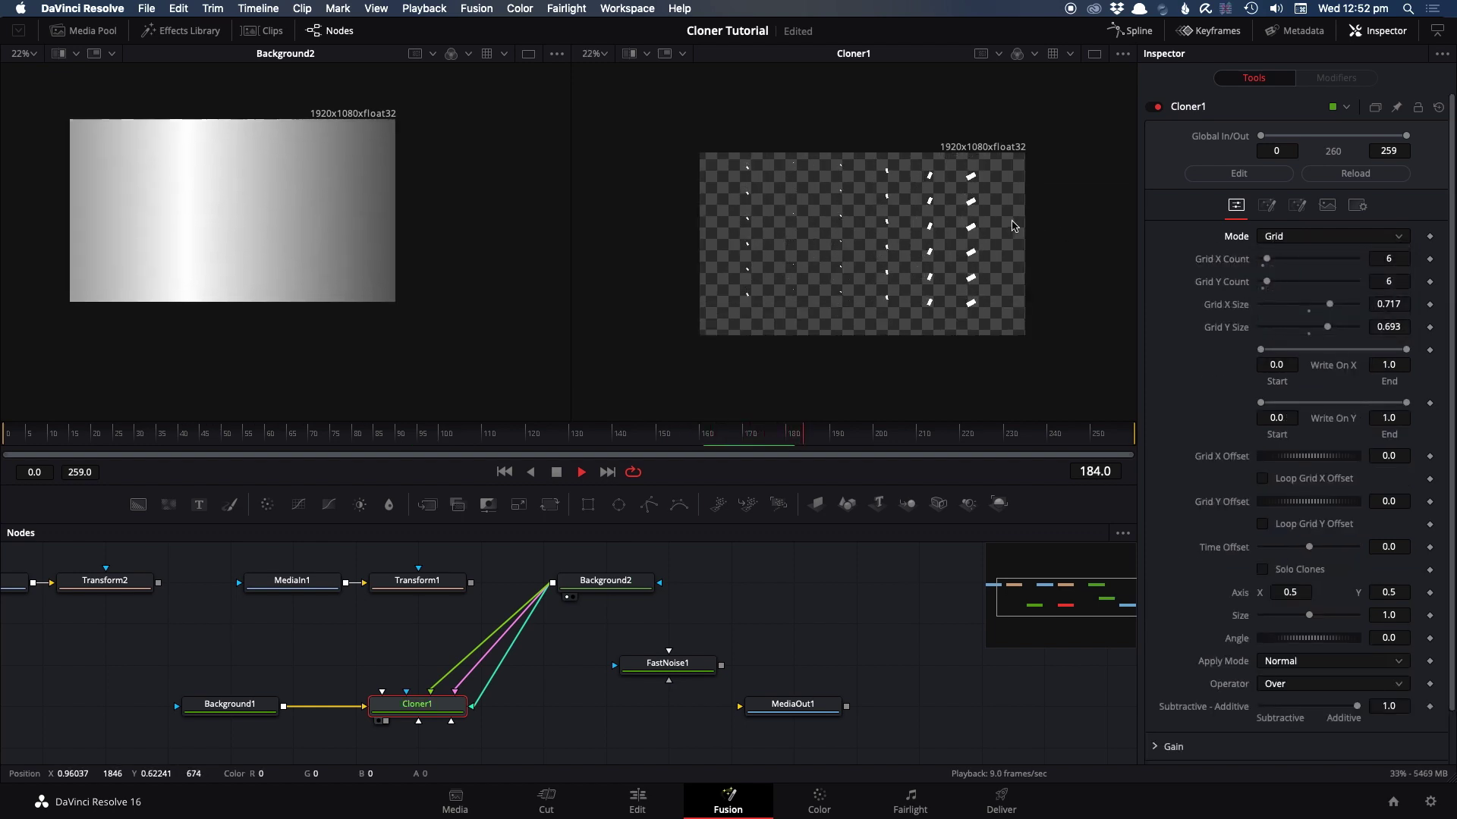